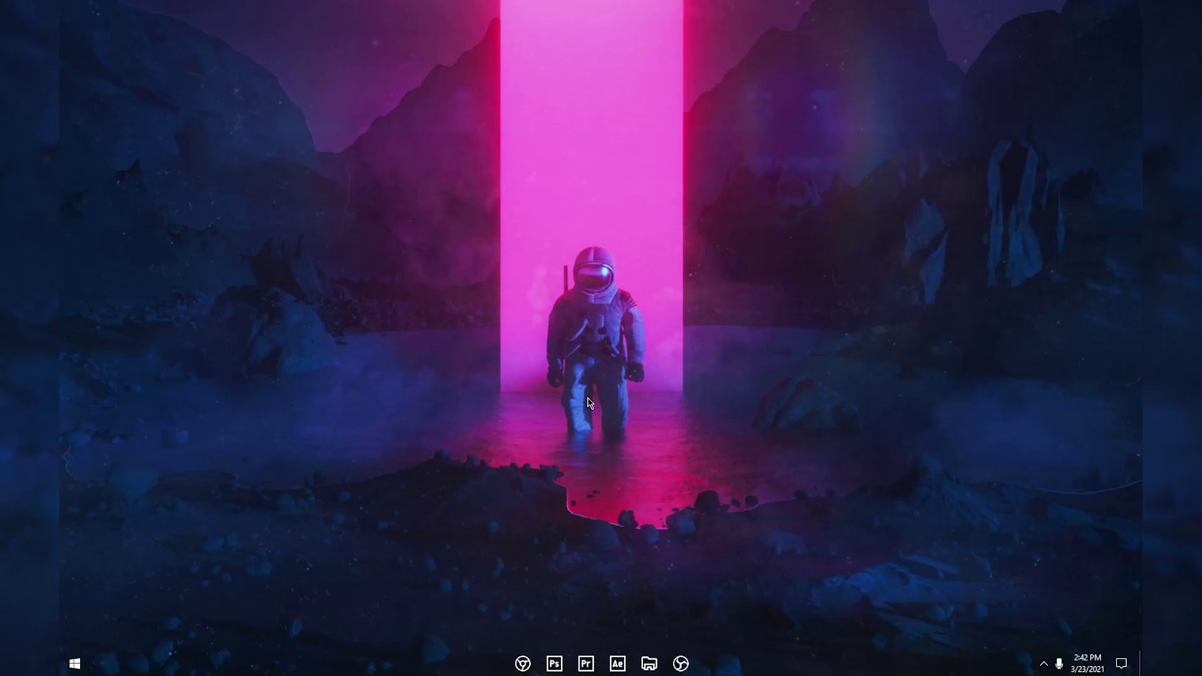
In Chrome, search Google for taskbarx
{"action": "left_click", "coordinate": [523, 664]}
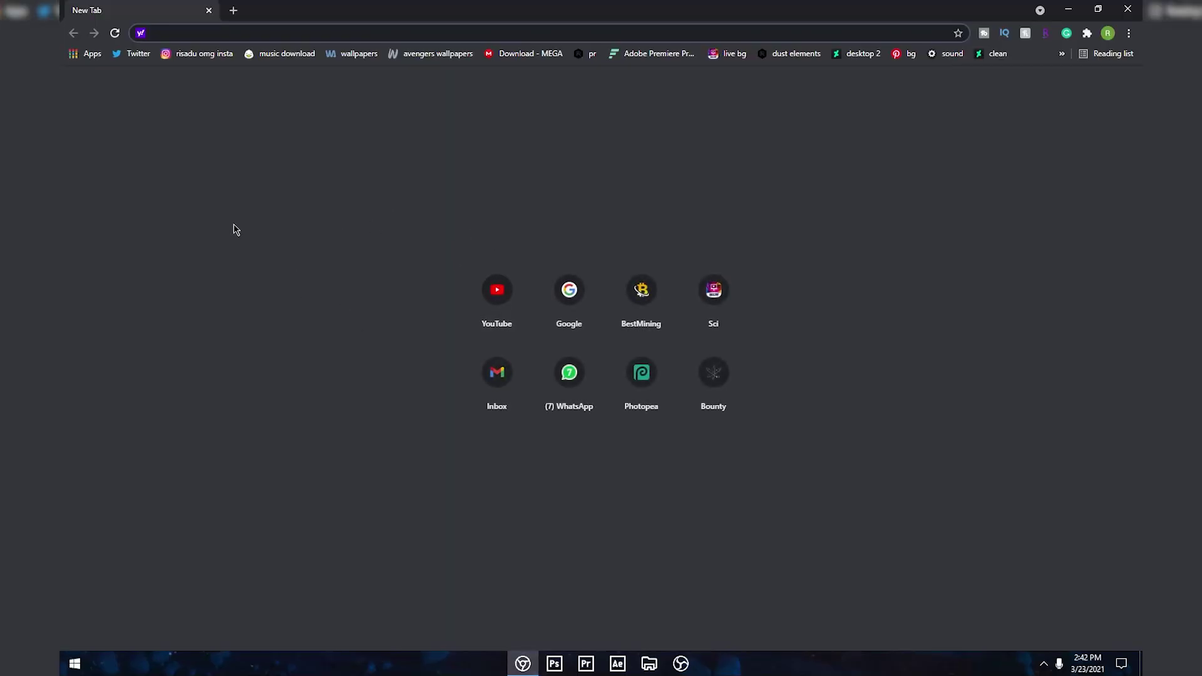
{"action": "type", "text": "google.com"}
{"action": "key", "text": "Return"}
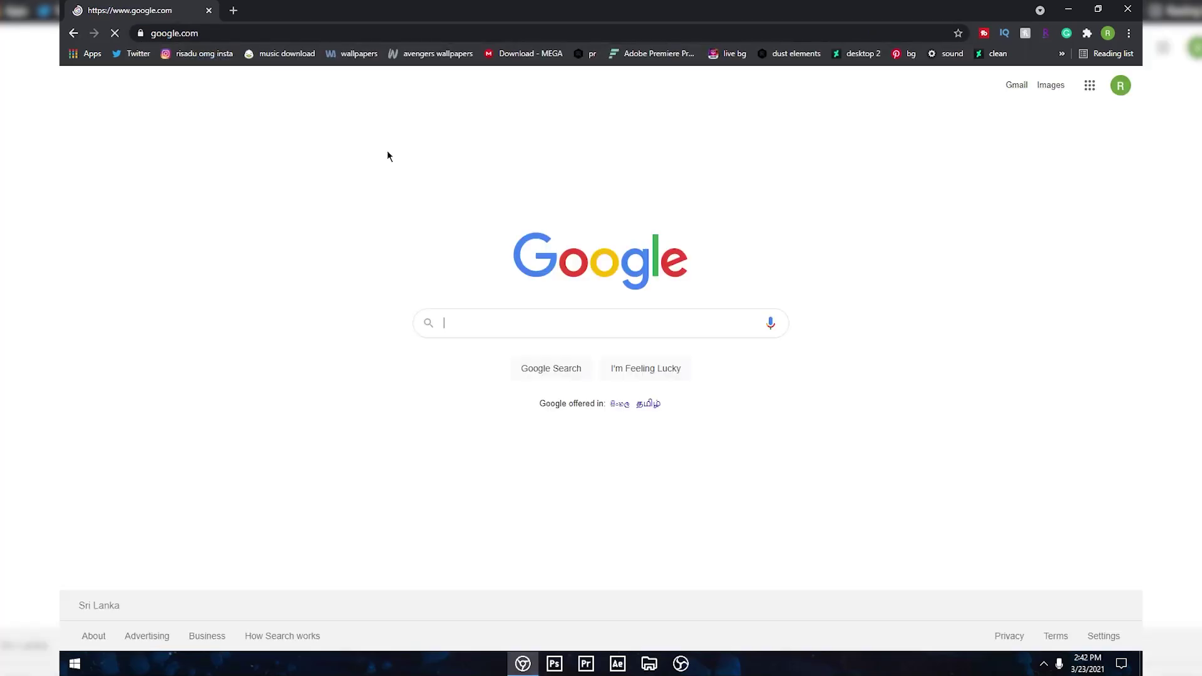
{"action": "type", "text": "ts"}
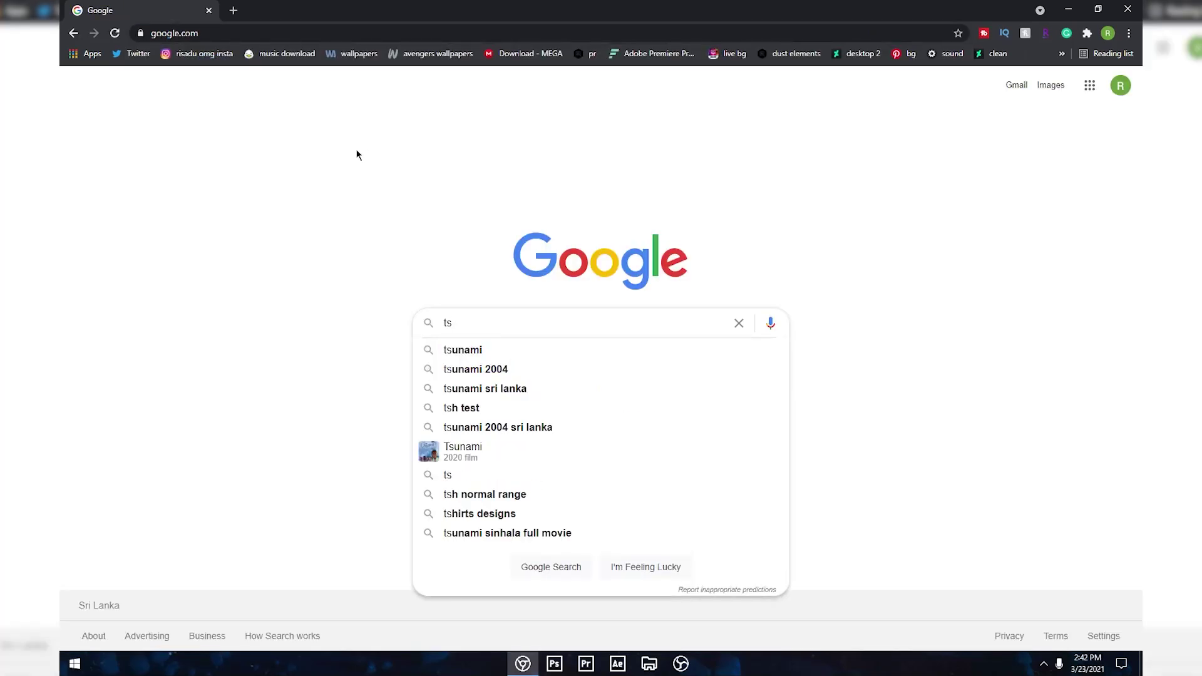
{"action": "key", "text": "BackSpace"}
{"action": "key", "text": "BackSpace"}
{"action": "type", "text": "tas"}
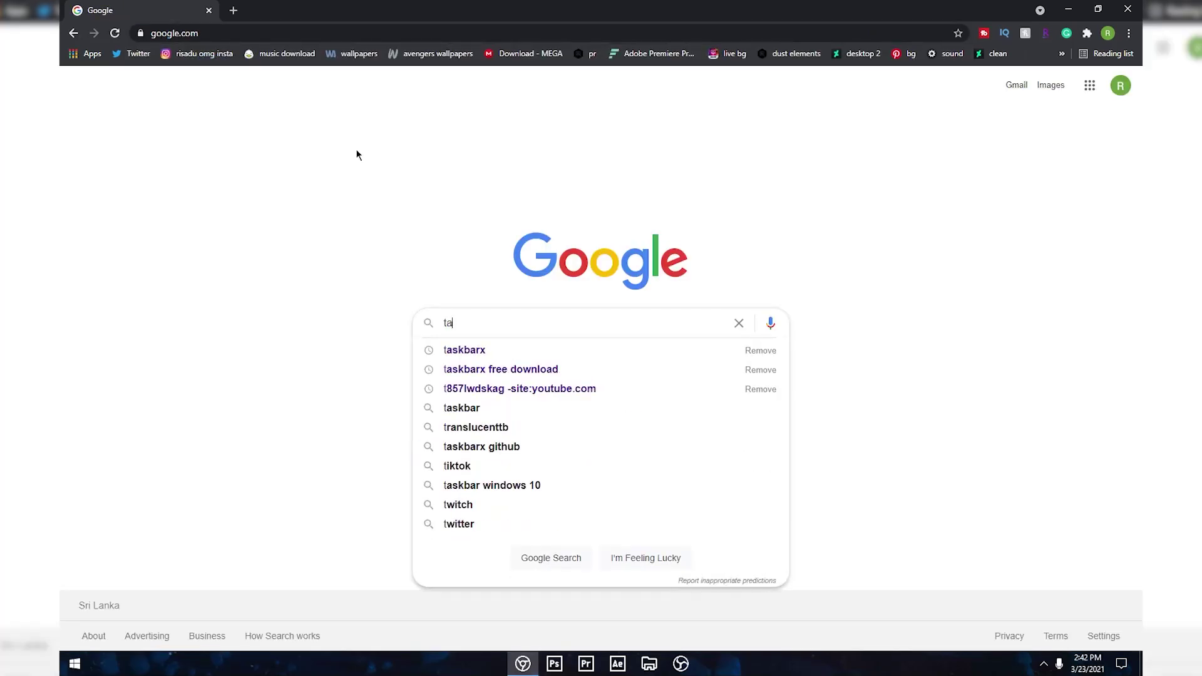
{"action": "left_click", "coordinate": [473, 350]}
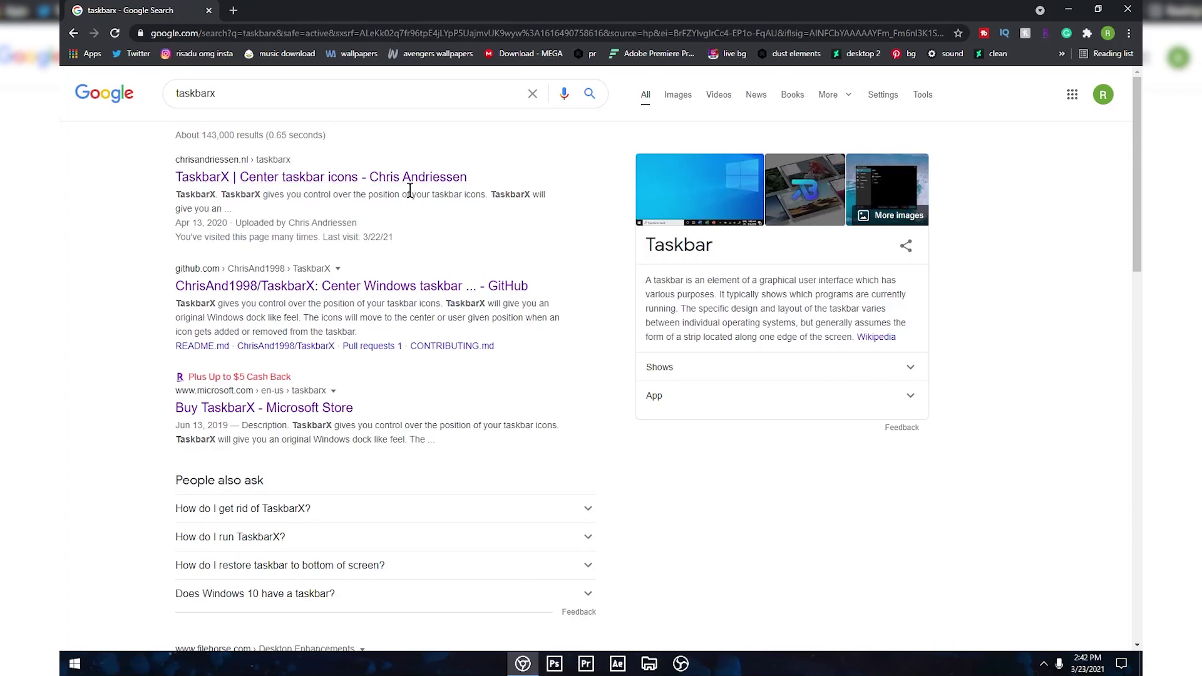
Visit chrisandriessen.nl/taskbarx, then its GitHub repository's Code dropdown, and close Chrome
{"action": "left_click", "coordinate": [317, 178]}
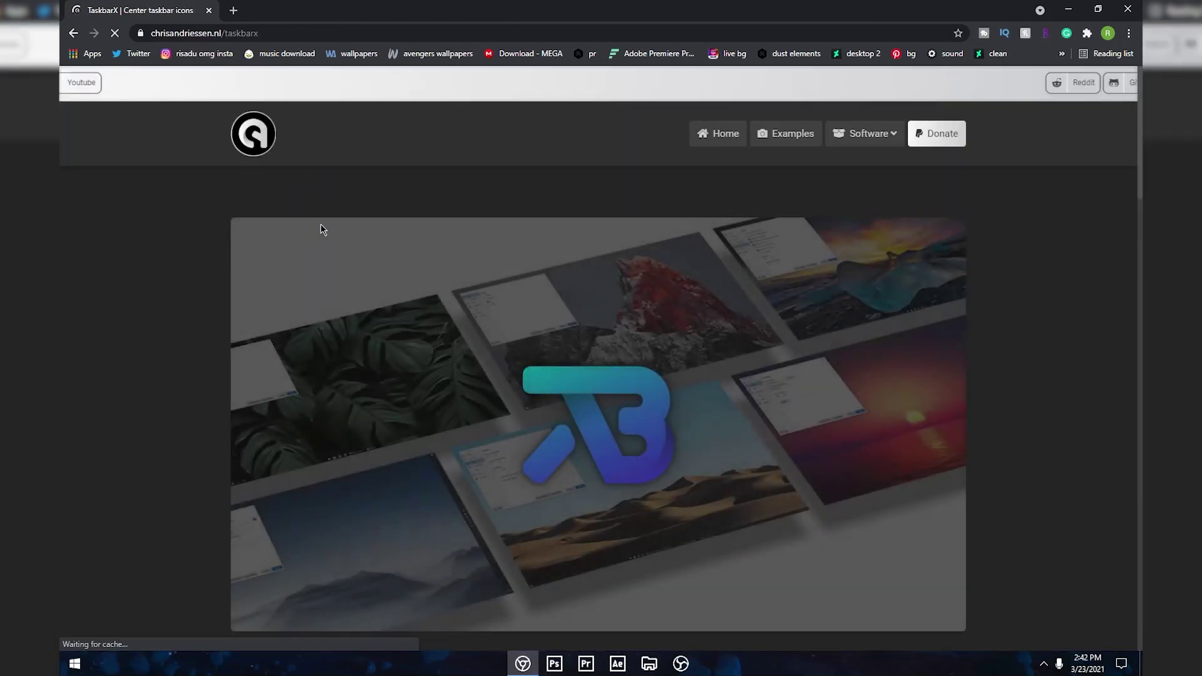
{"action": "scroll", "coordinate": [340, 309], "scroll_direction": "down", "scroll_amount": 12}
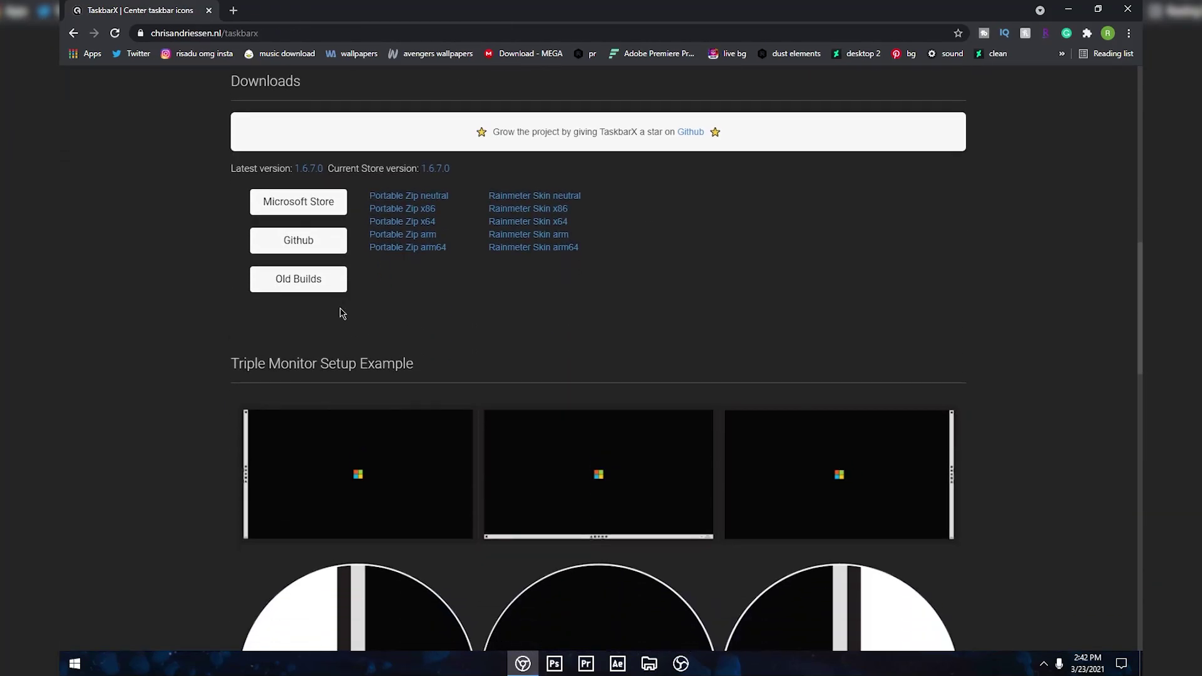
{"action": "scroll", "coordinate": [241, 270], "scroll_direction": "up", "scroll_amount": 2}
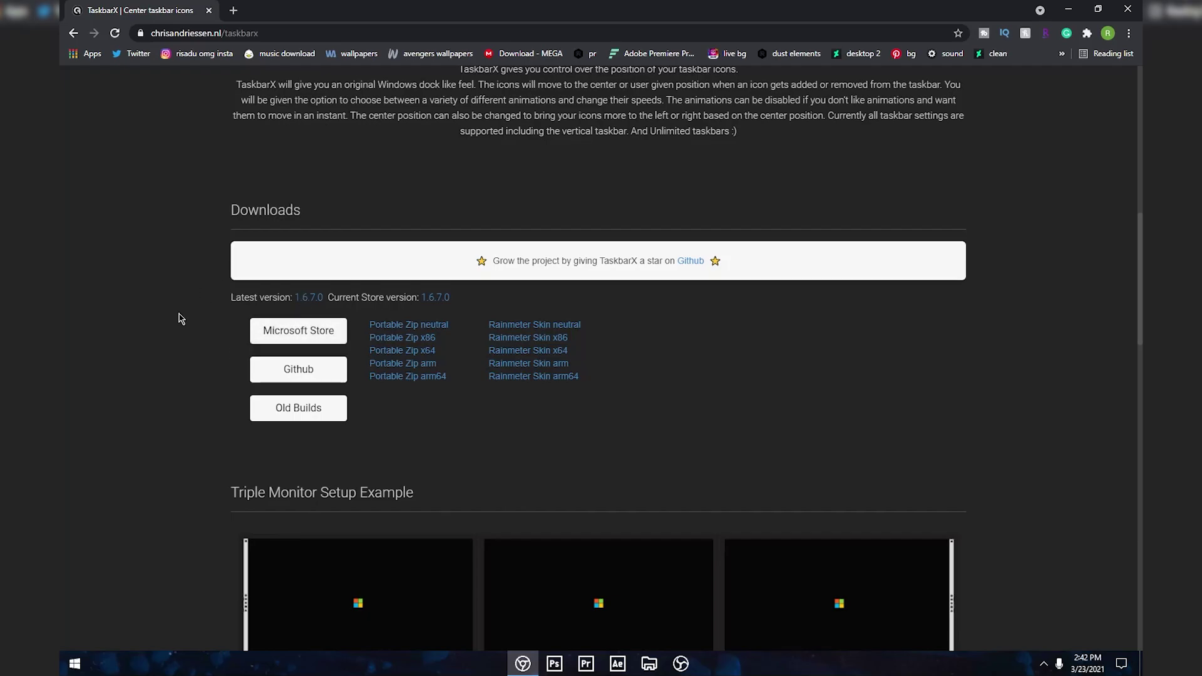
{"action": "left_click", "coordinate": [299, 372]}
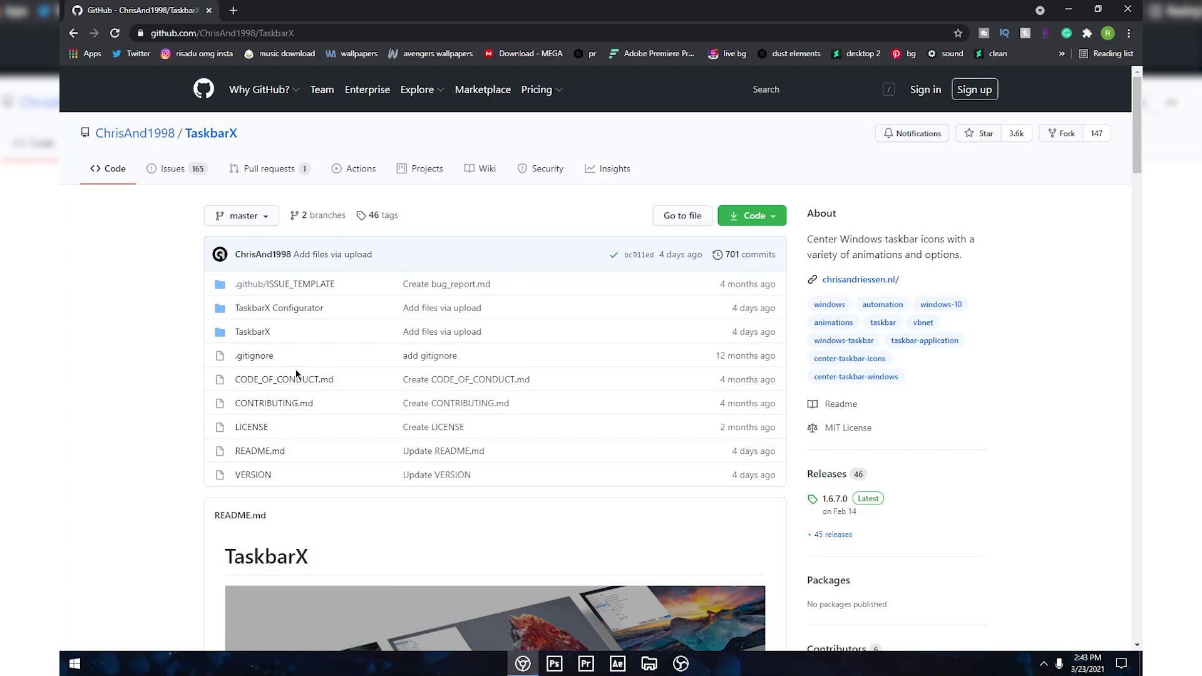
{"action": "left_click", "coordinate": [753, 216]}
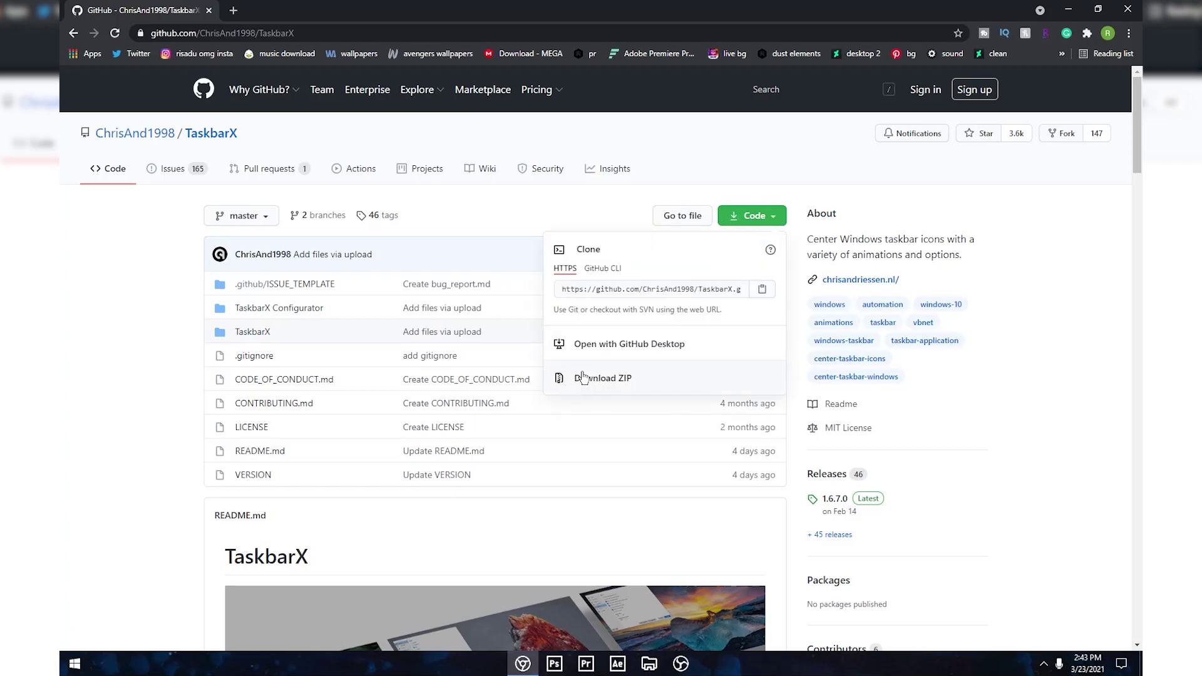
{"action": "left_click", "coordinate": [962, 420]}
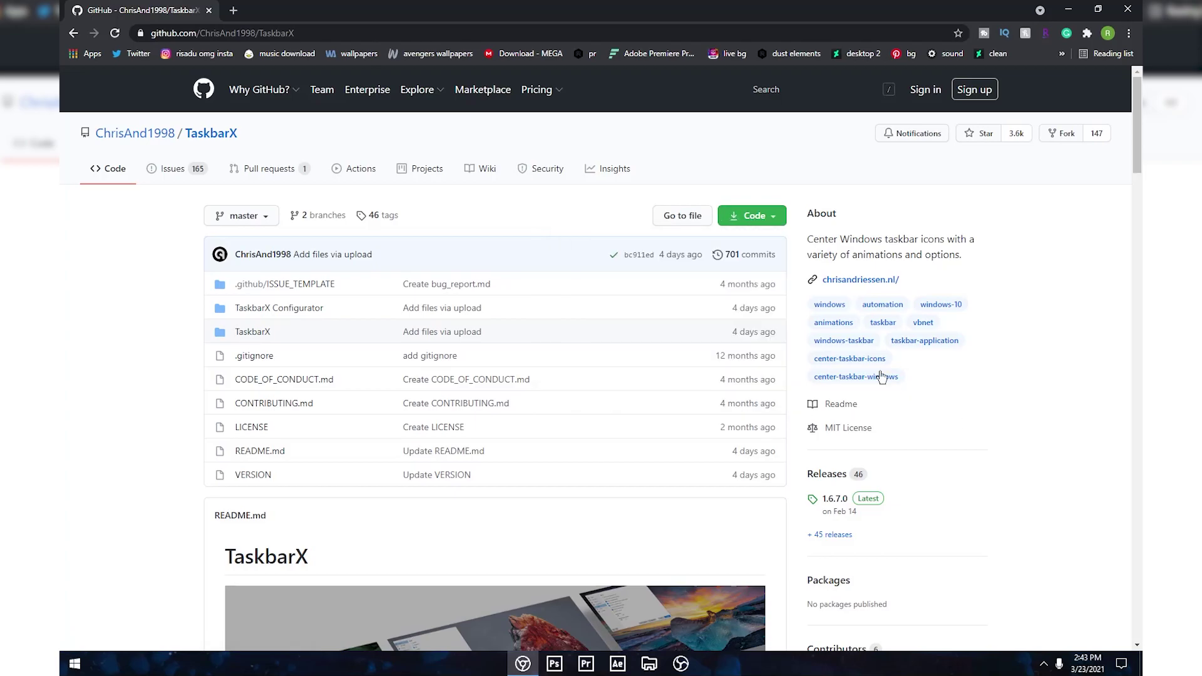
{"action": "left_click", "coordinate": [1128, 9]}
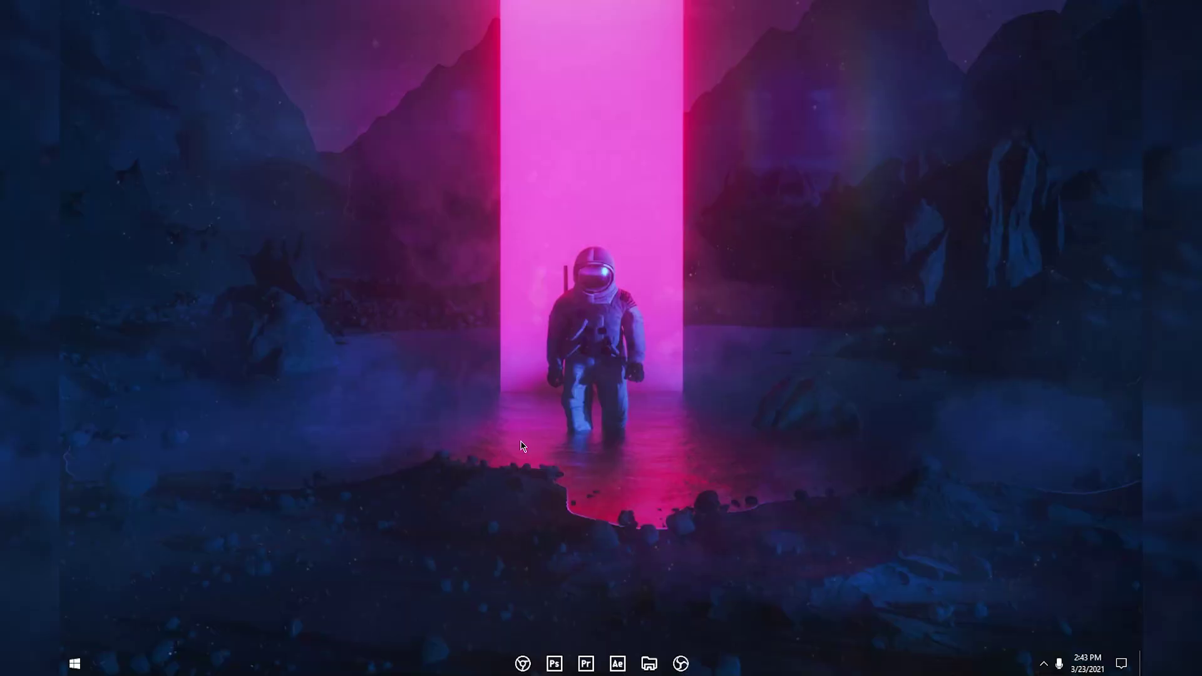
Open the Taskbarx folder on the Windows (E:) drive in File Explorer
{"action": "left_click", "coordinate": [650, 664]}
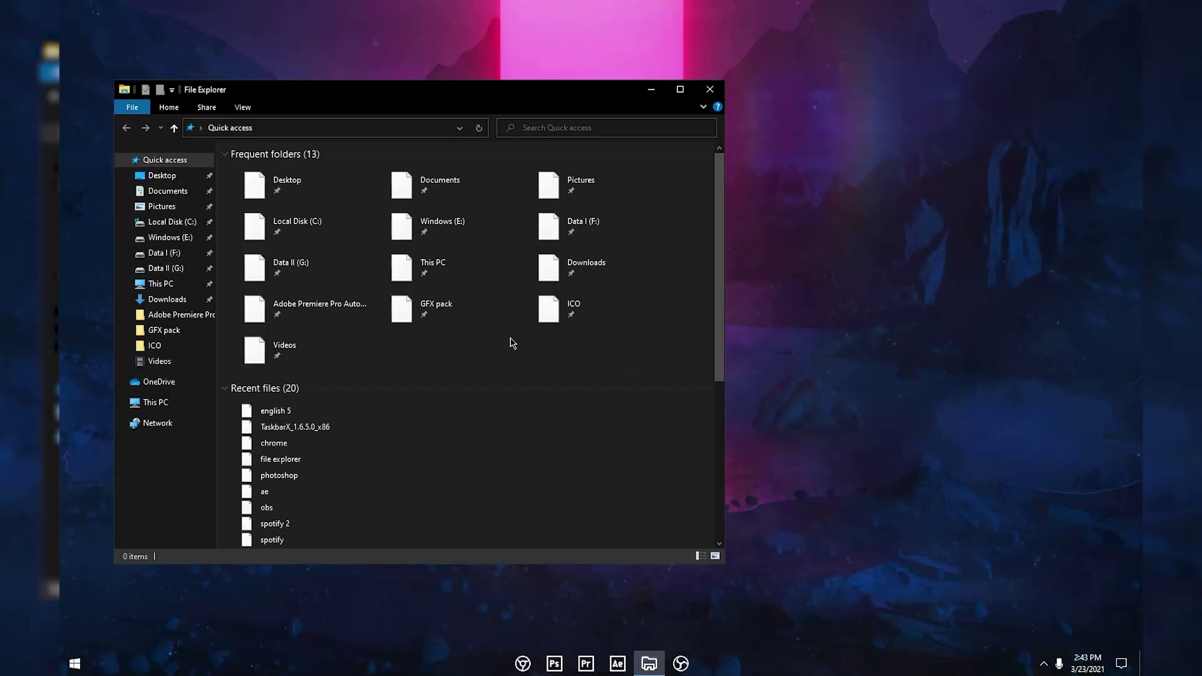
{"action": "left_click", "coordinate": [176, 238]}
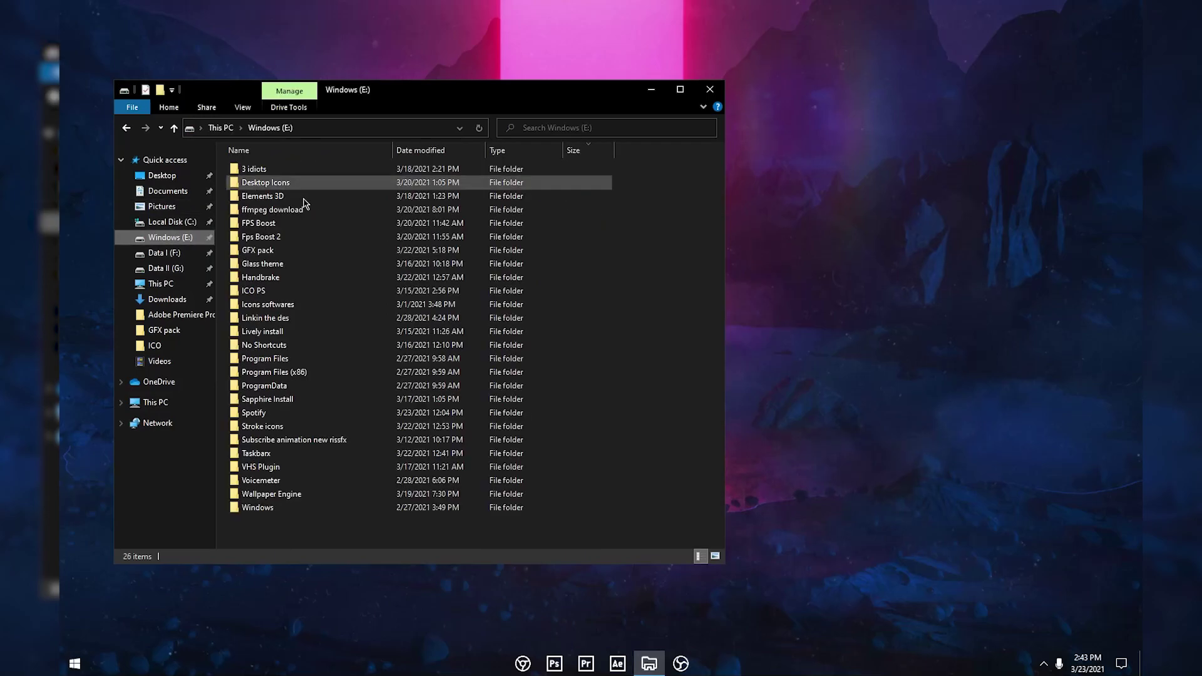
{"action": "double_click", "coordinate": [270, 459]}
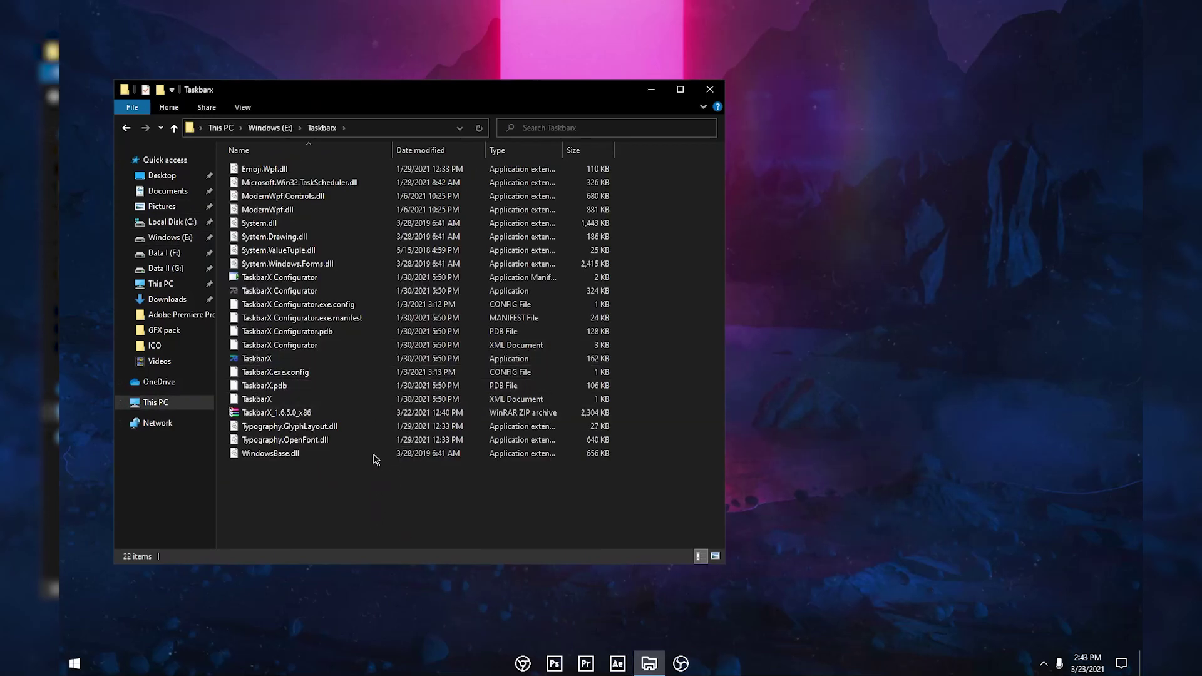
Leave the TaskbarX zip unextracted, launch TaskbarX Configurator, and close Explorer
{"action": "left_click", "coordinate": [316, 413]}
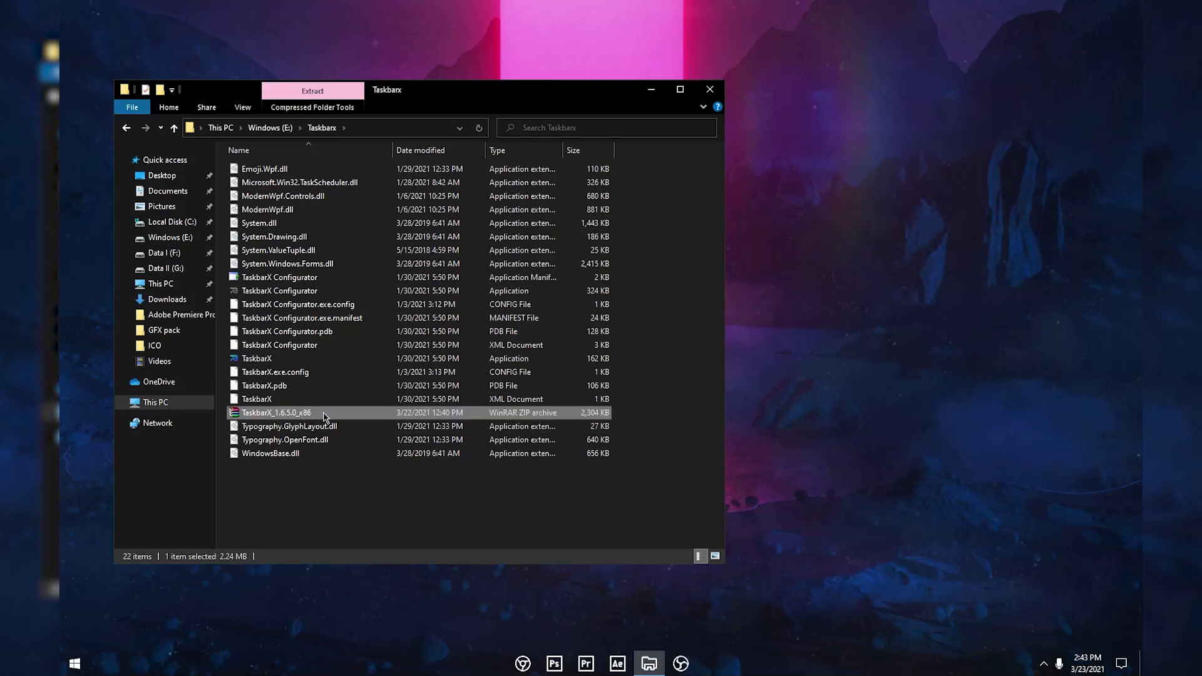
{"action": "right_click", "coordinate": [323, 413]}
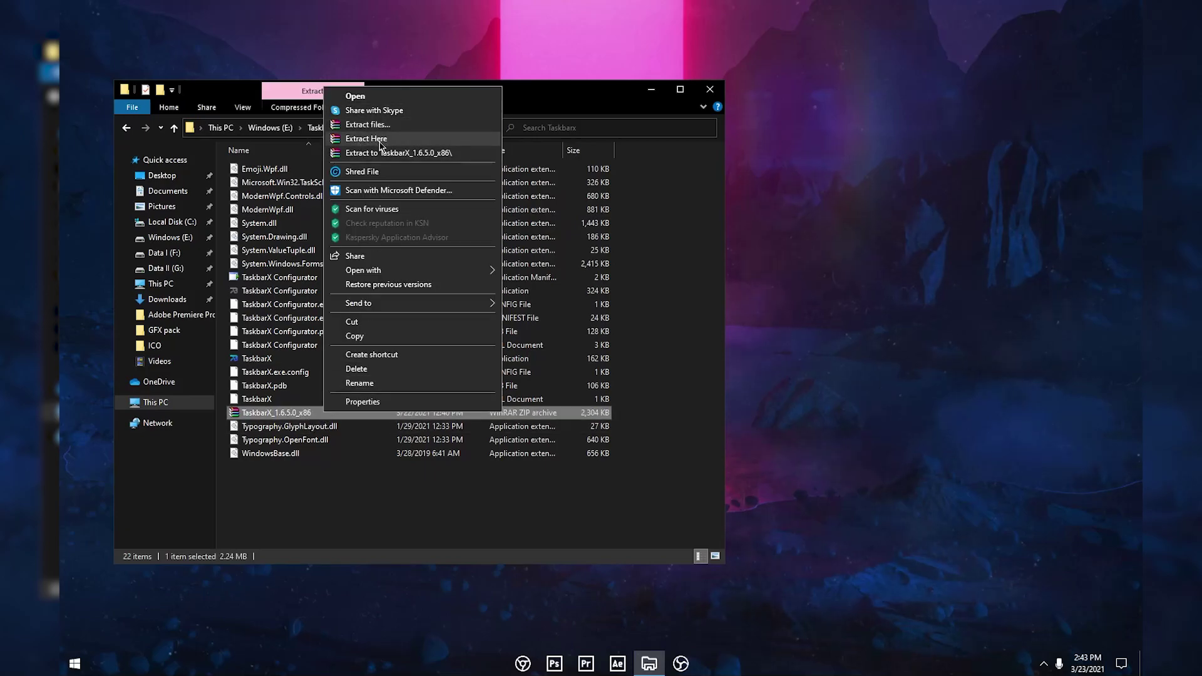
{"action": "left_click", "coordinate": [315, 492]}
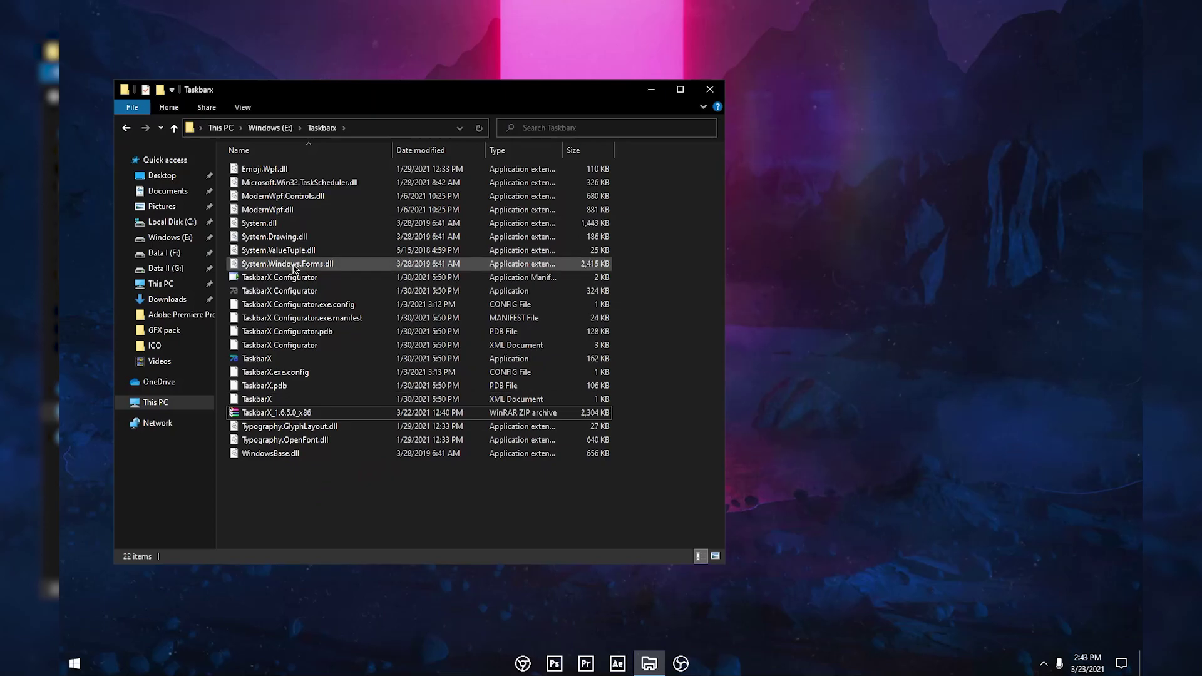
{"action": "left_click", "coordinate": [319, 293]}
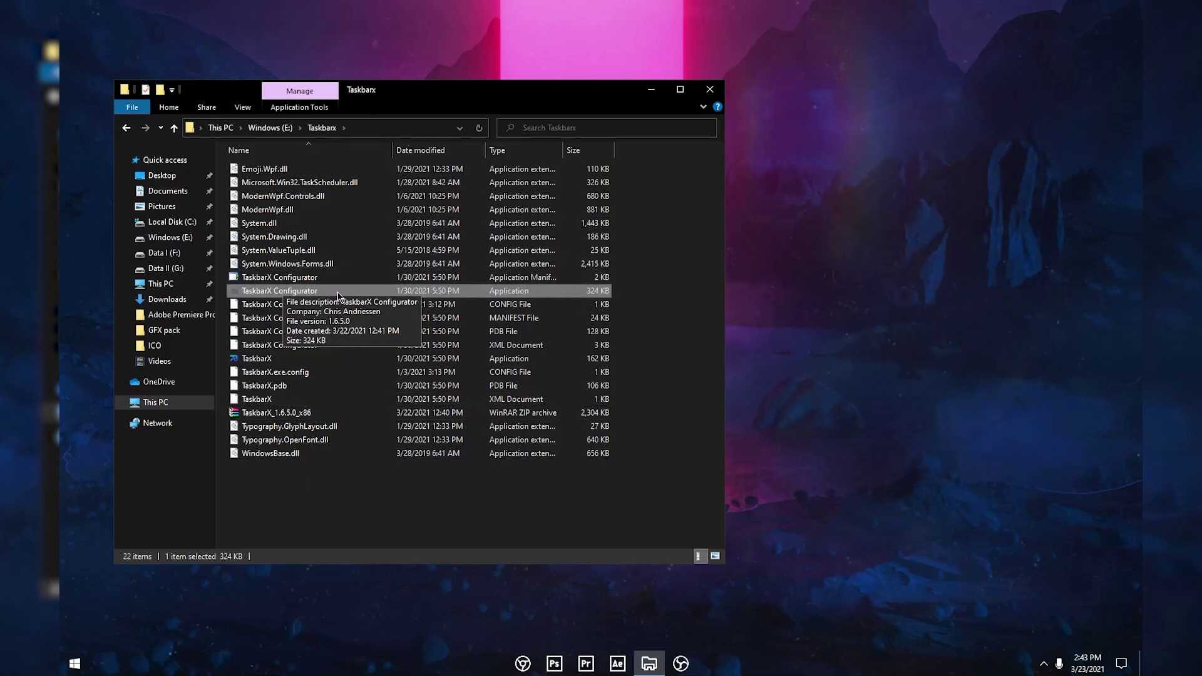
{"action": "left_click", "coordinate": [711, 89]}
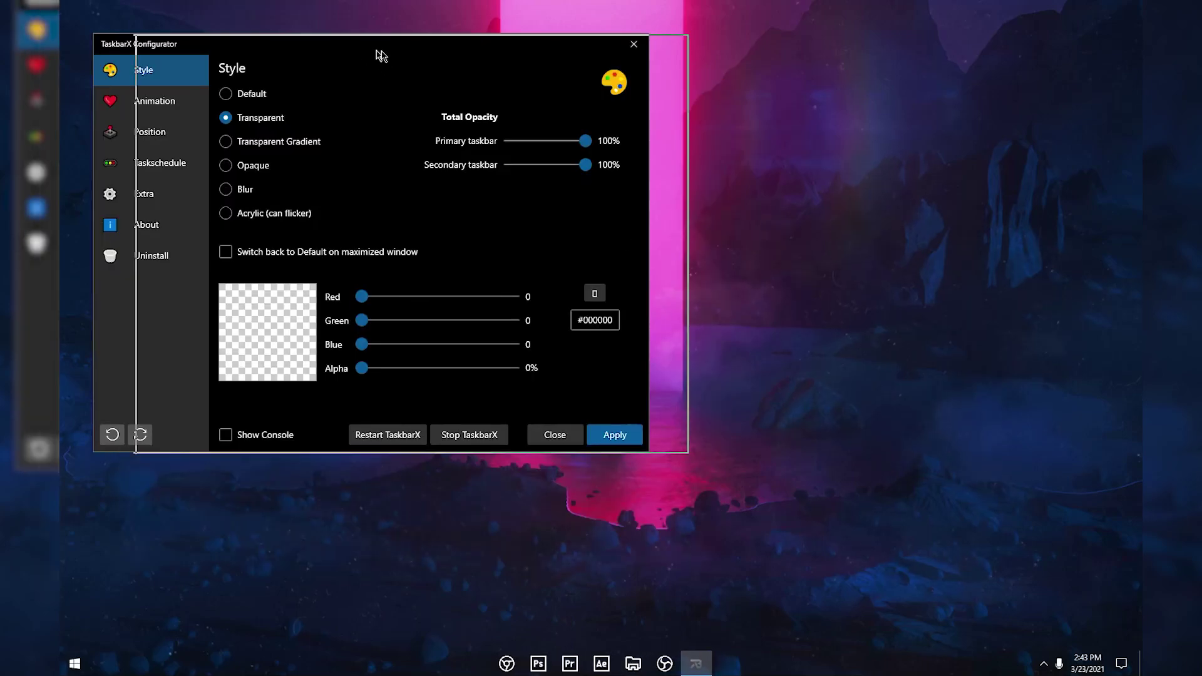
Centre the configurator, apply Default, then apply the Transparent taskbar style and close it
{"action": "left_click_drag", "start_coordinate": [339, 60], "coordinate": [443, 64]}
{"action": "left_click", "coordinate": [350, 104]}
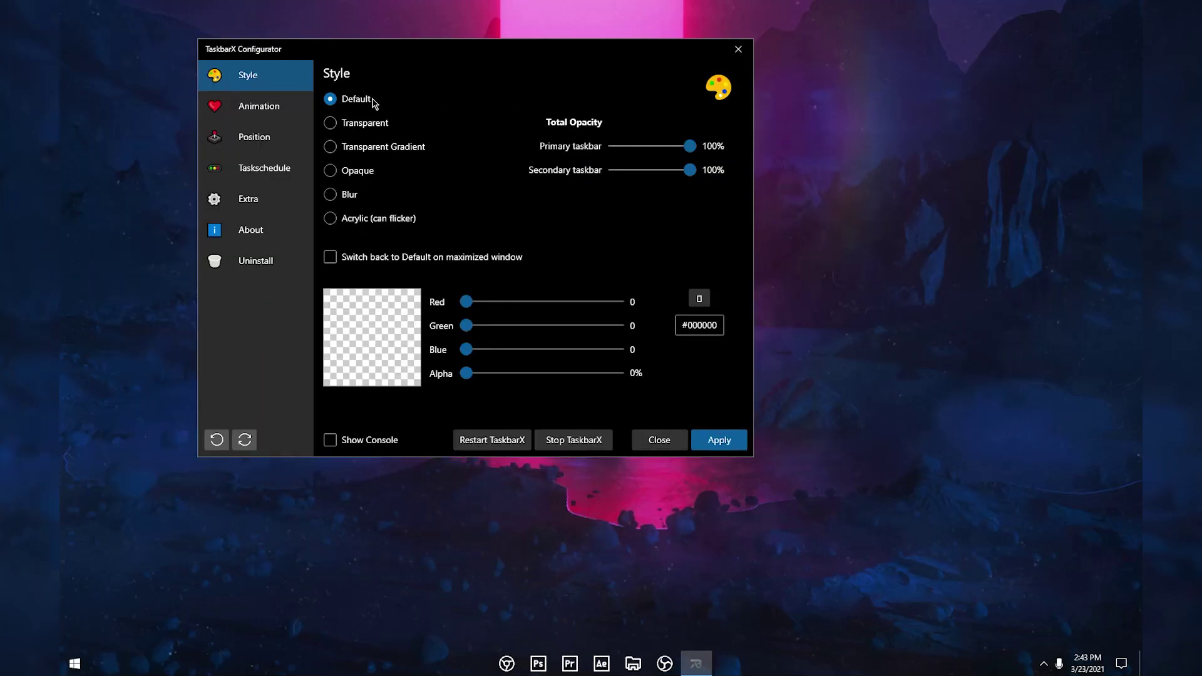
{"action": "left_click", "coordinate": [703, 437]}
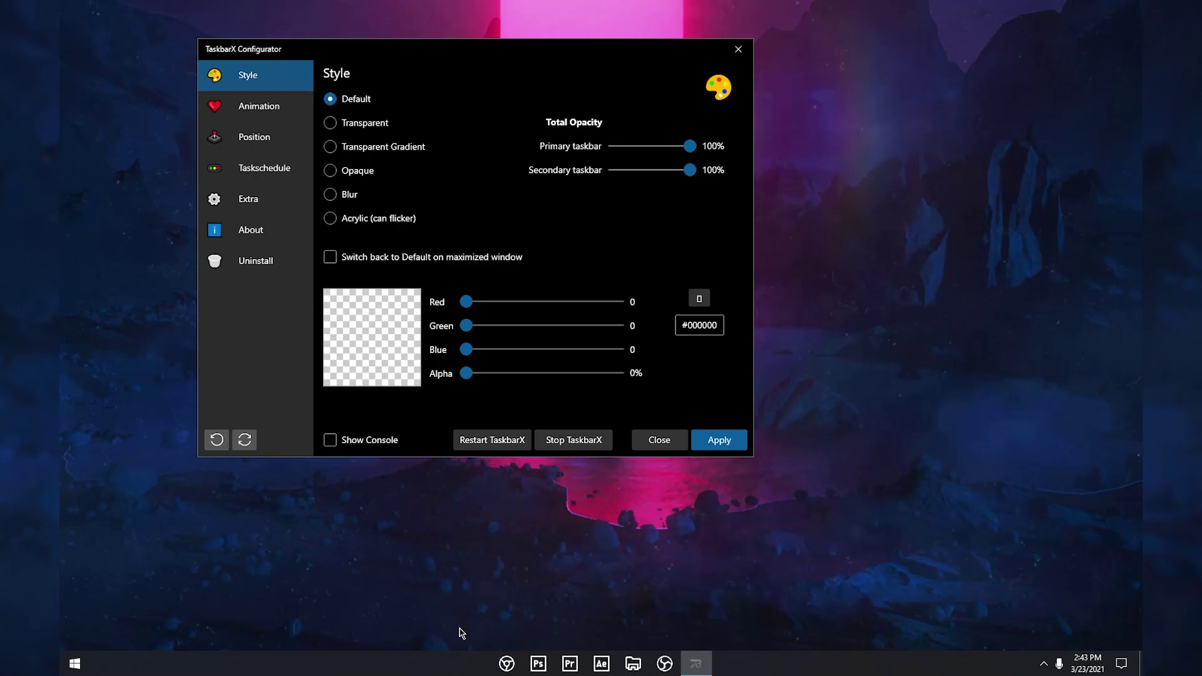
{"action": "left_click", "coordinate": [355, 124]}
{"action": "left_click", "coordinate": [719, 439]}
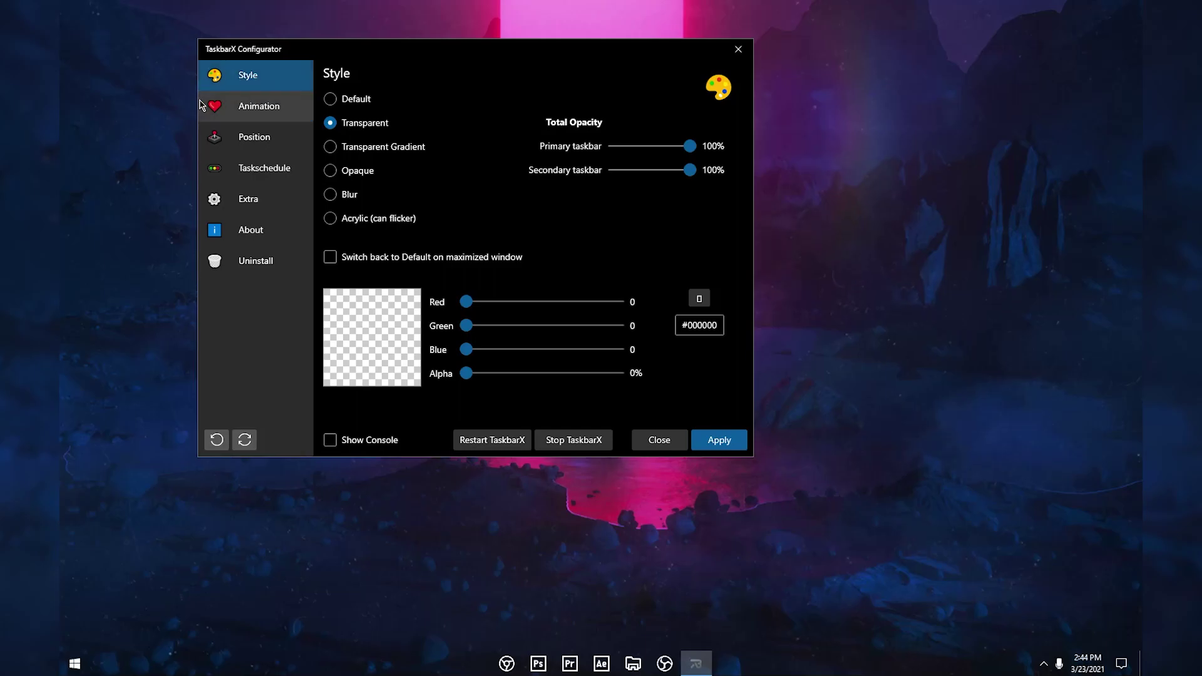
{"action": "left_click", "coordinate": [738, 49]}
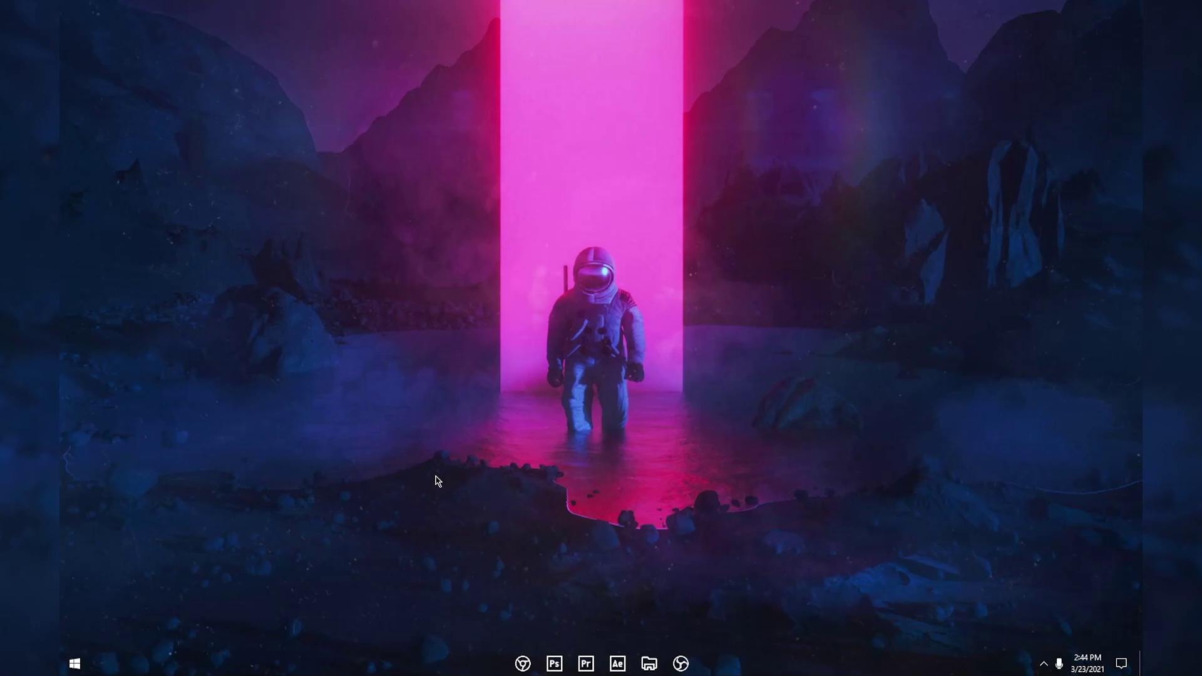
Launch Microsoft Store and search it for 'pichon'
{"action": "key", "text": "super"}
{"action": "type", "text": "micr"}
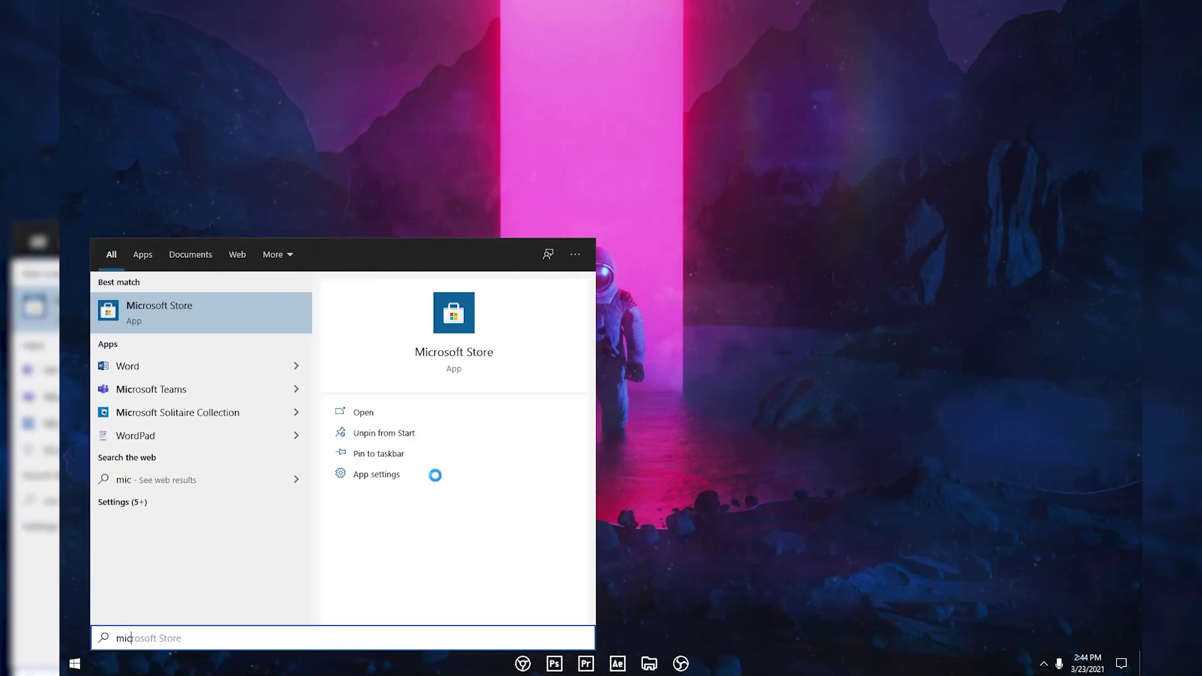
{"action": "key", "text": "Return"}
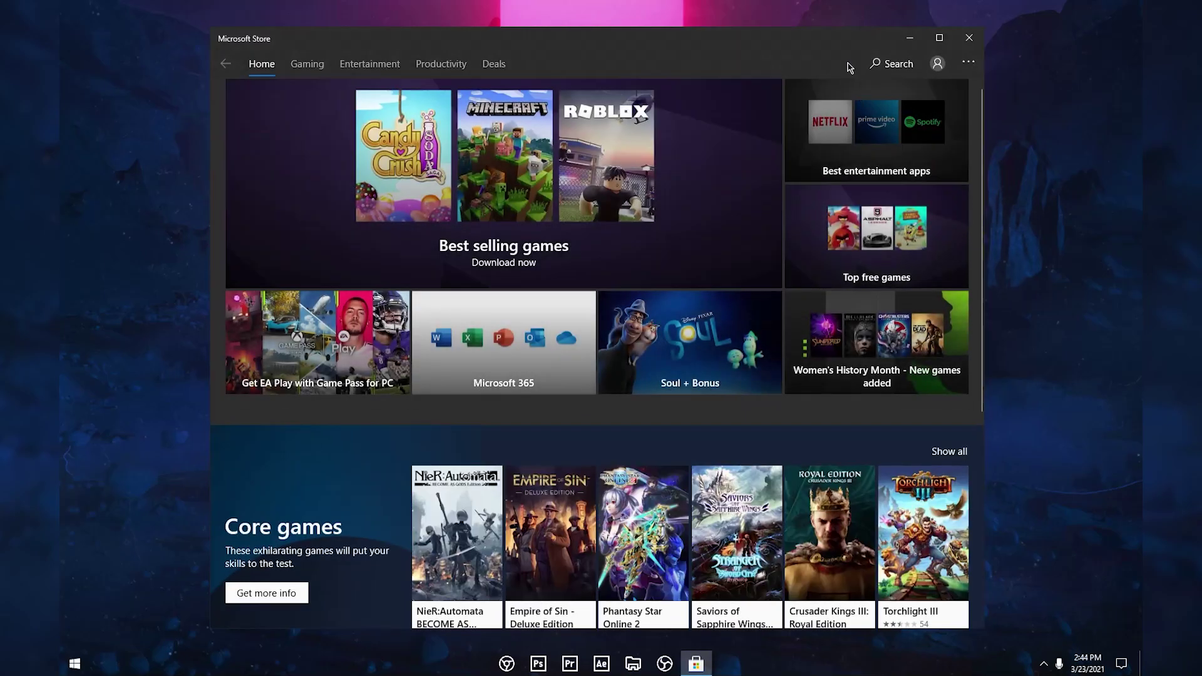
{"action": "left_click", "coordinate": [905, 62]}
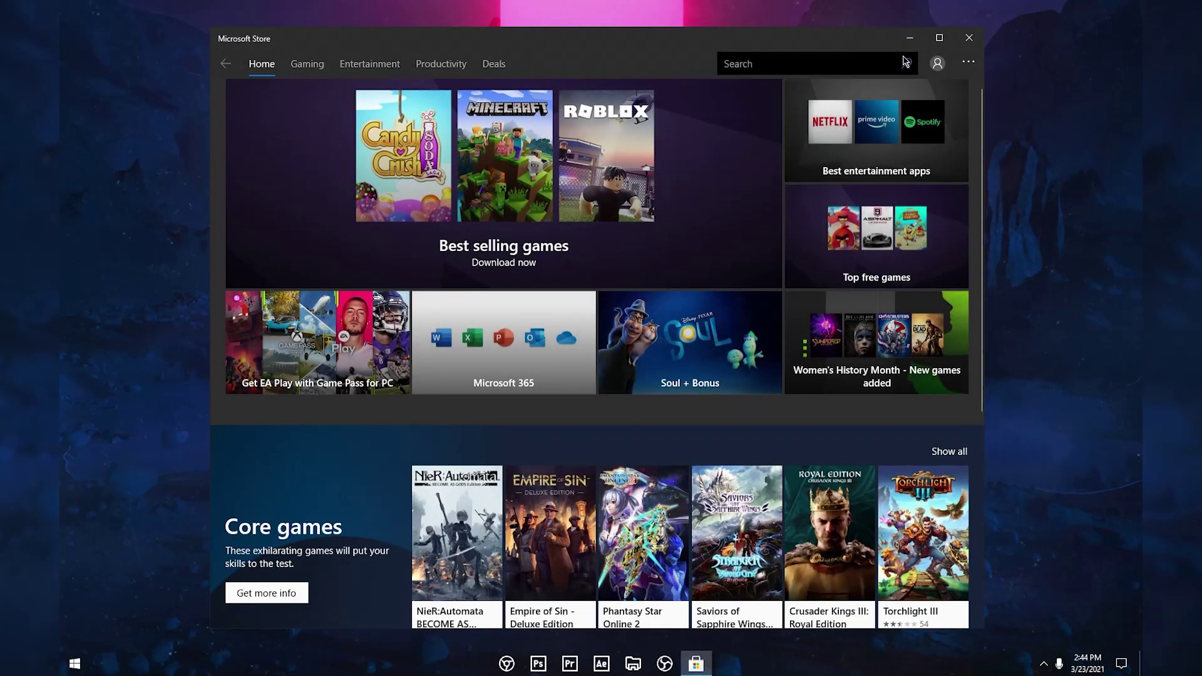
{"action": "left_click", "coordinate": [800, 62]}
{"action": "type", "text": "pichon"}
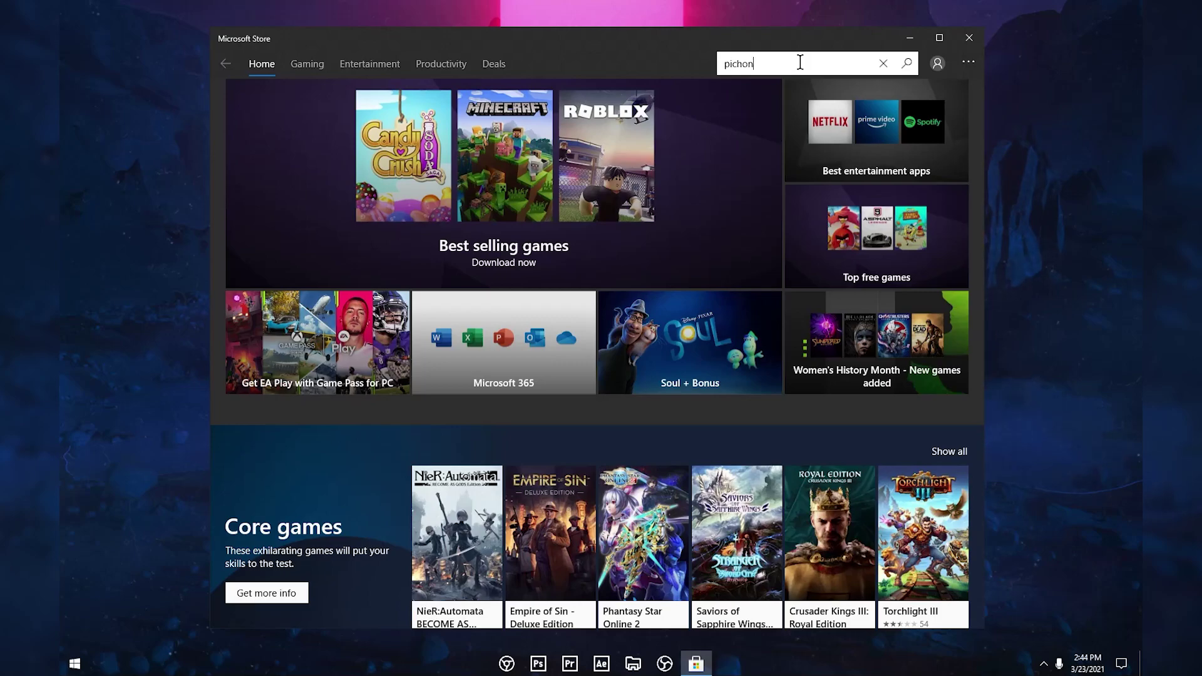
{"action": "key", "text": "Return"}
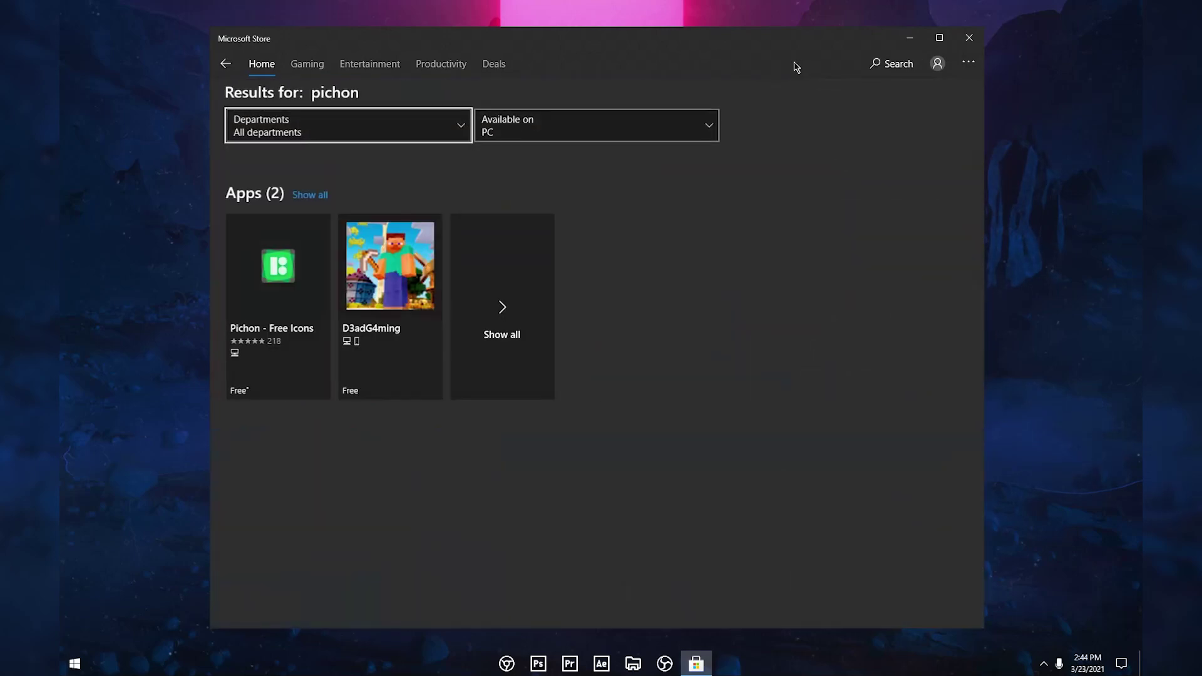
Open the Pichon - Free Icons app page and scroll through it to confirm it's installed
{"action": "left_click", "coordinate": [276, 279]}
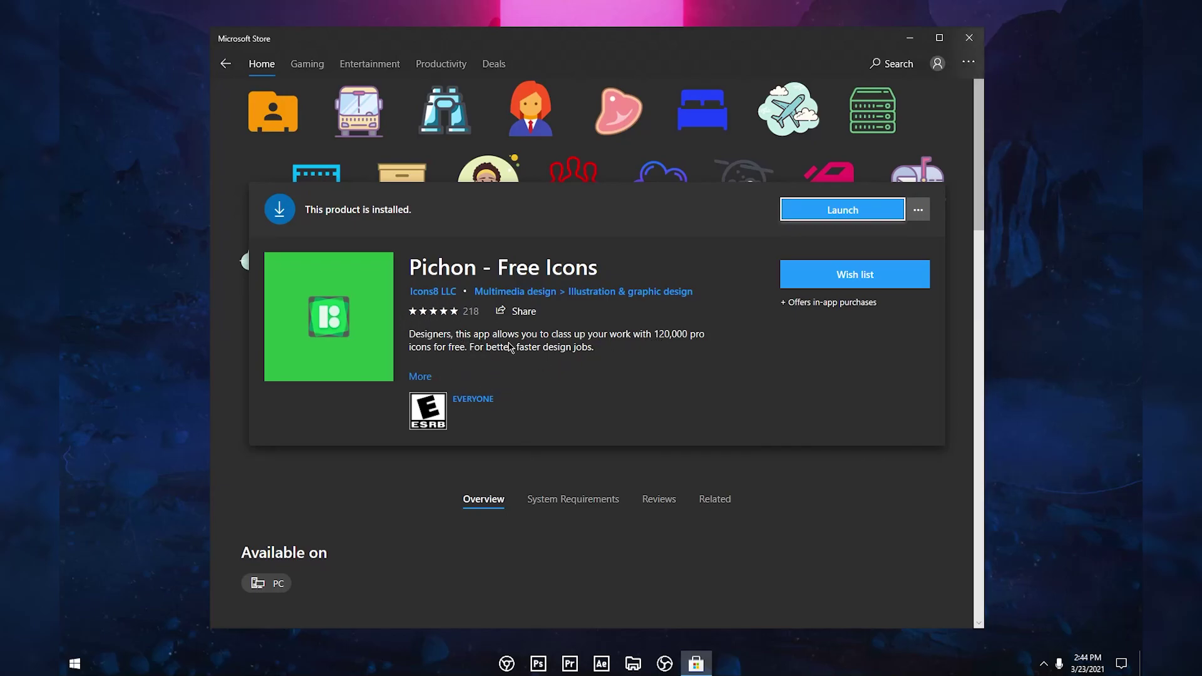
{"action": "scroll", "coordinate": [471, 364], "scroll_direction": "down", "scroll_amount": 4}
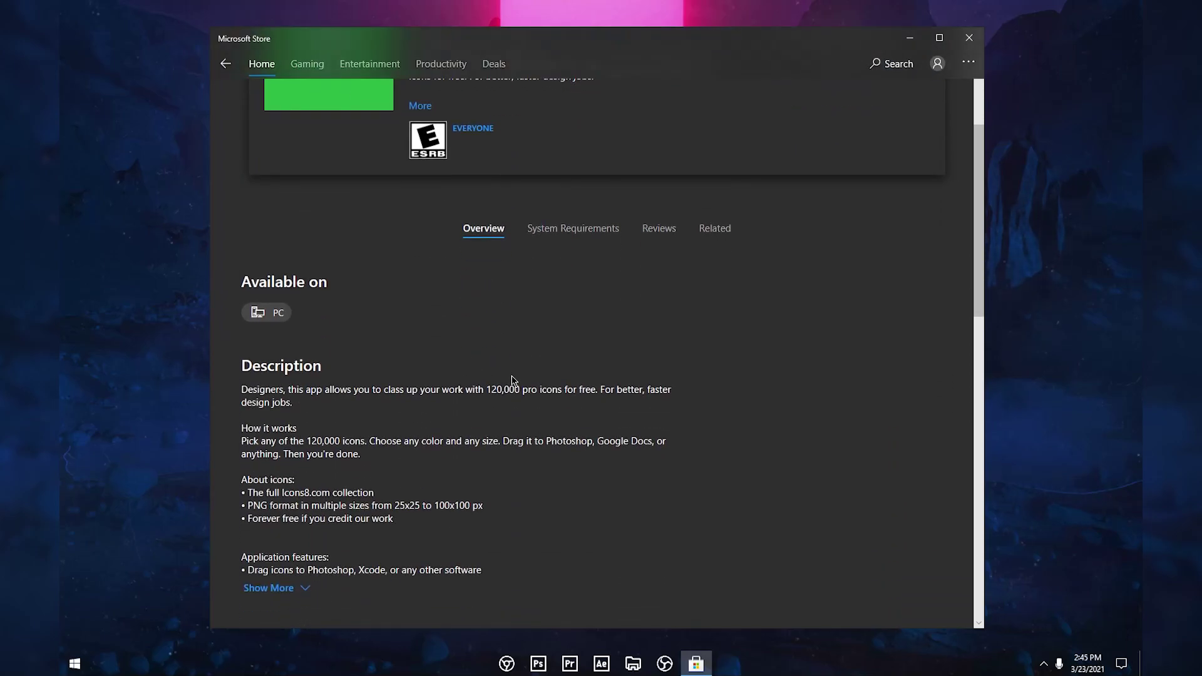
{"action": "scroll", "coordinate": [512, 381], "scroll_direction": "down", "scroll_amount": 5}
{"action": "scroll", "coordinate": [594, 349], "scroll_direction": "up", "scroll_amount": 5}
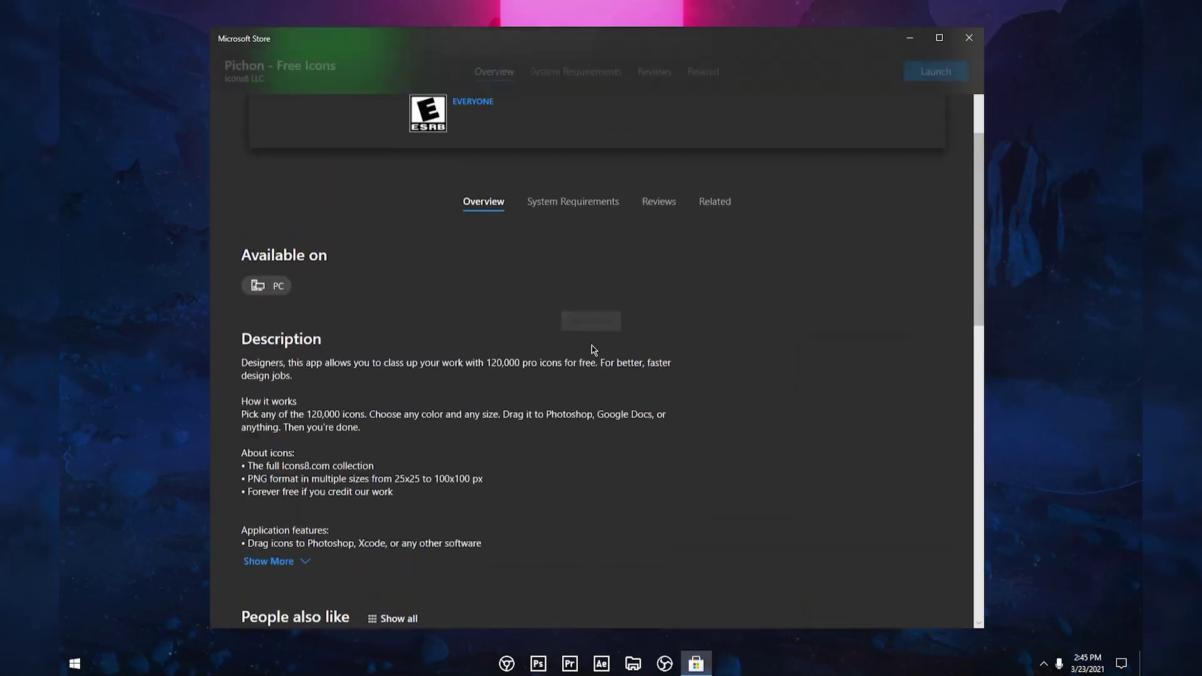
{"action": "scroll", "coordinate": [593, 349], "scroll_direction": "up", "scroll_amount": 5}
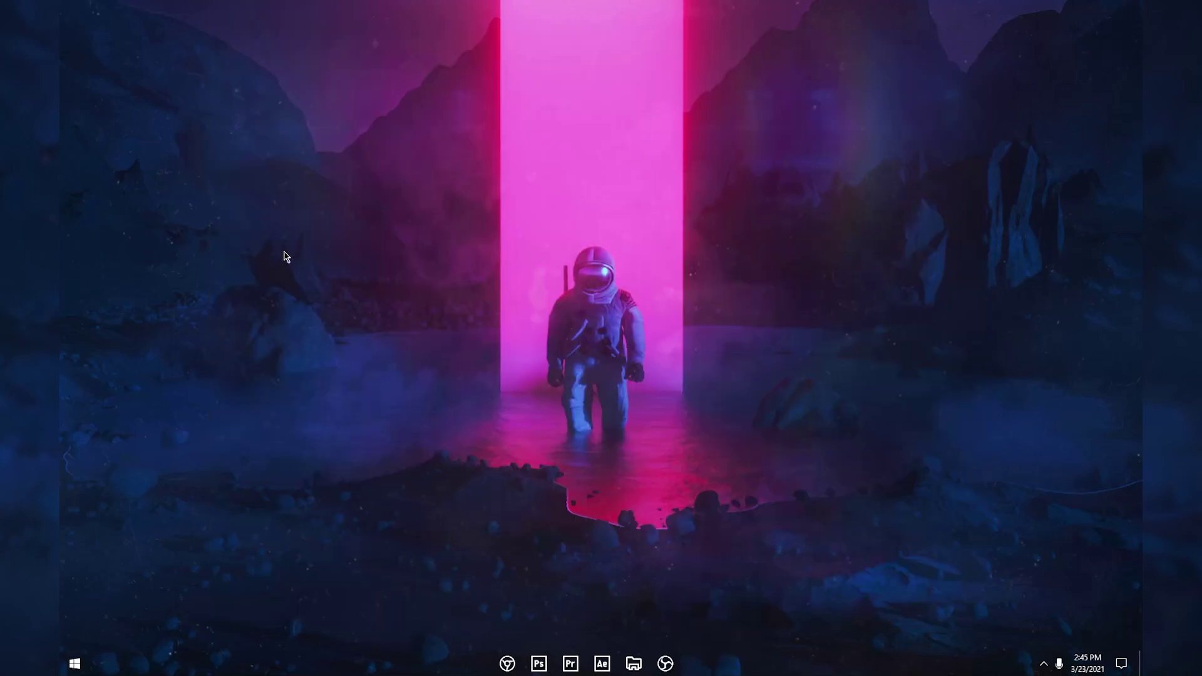
Launch Icons8 Pichon from Start and clear its old file explorer search
{"action": "left_click", "coordinate": [74, 664]}
{"action": "type", "text": "pi"}
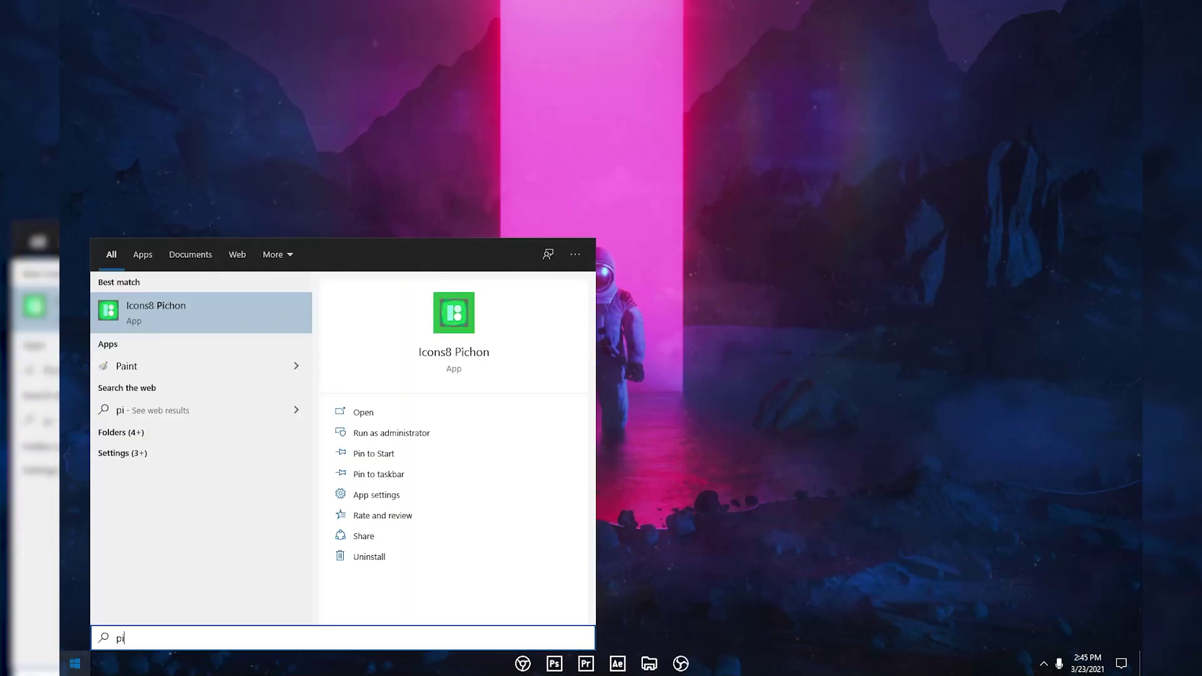
{"action": "key", "text": "Return"}
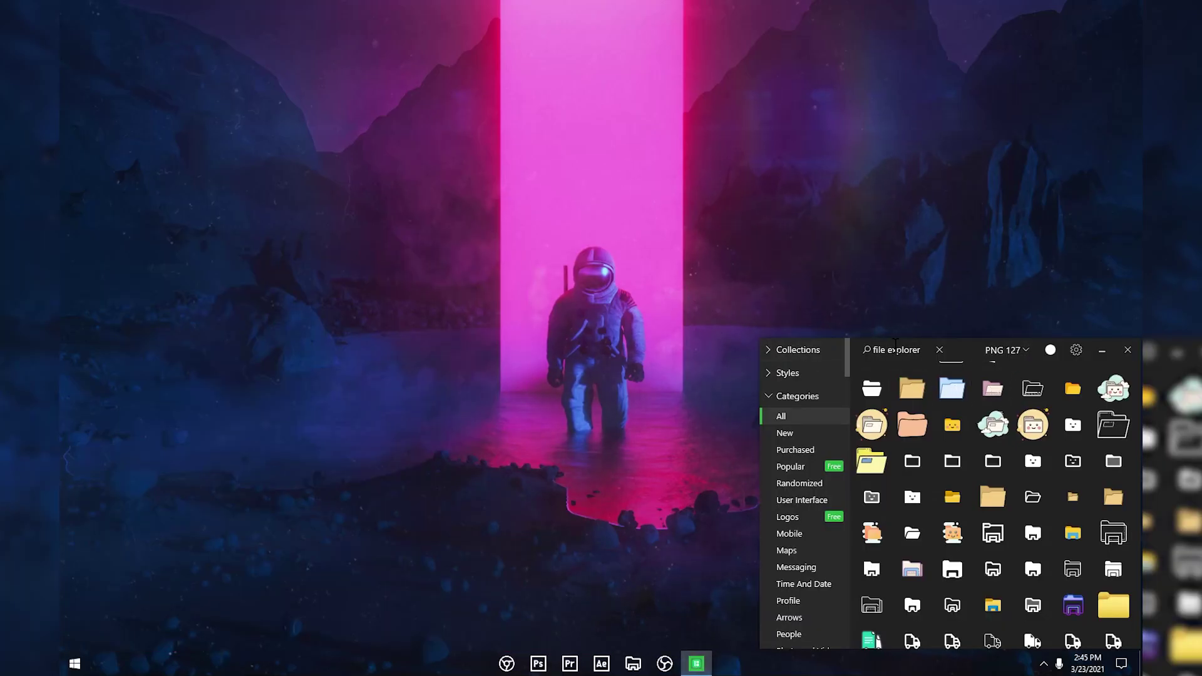
{"action": "left_click", "coordinate": [939, 349]}
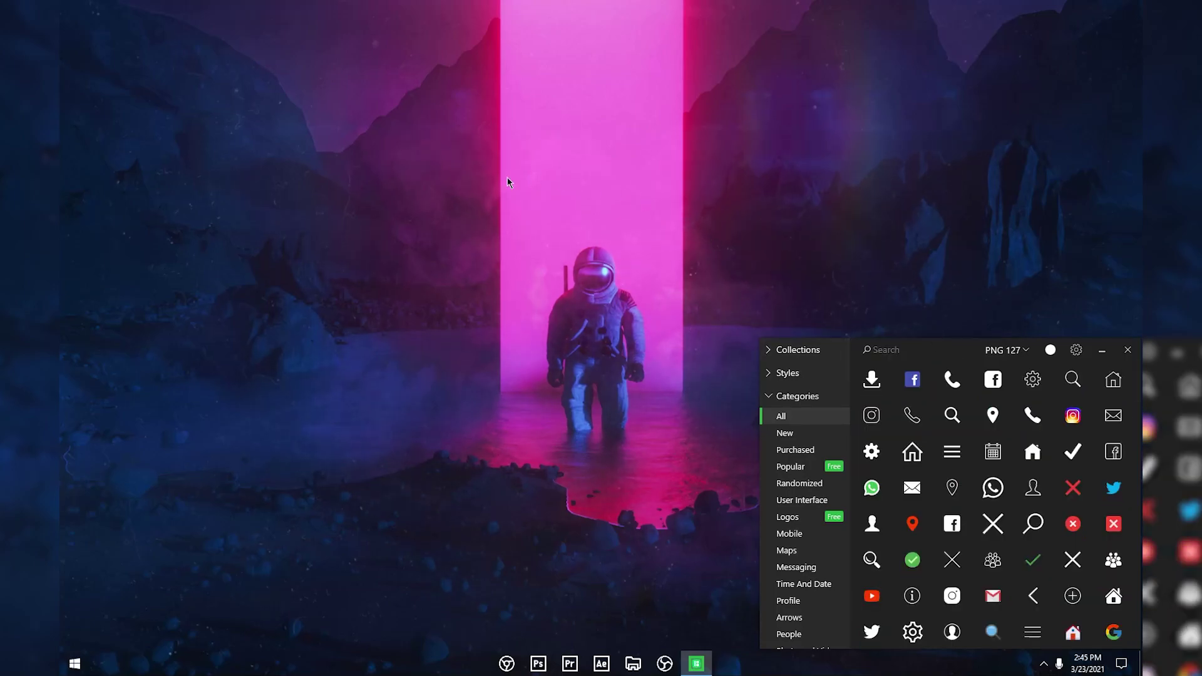
Create a new desktop folder named 'icons'
{"action": "right_click", "coordinate": [286, 251]}
{"action": "mouse_move", "coordinate": [326, 374]}
{"action": "left_click", "coordinate": [466, 376]}
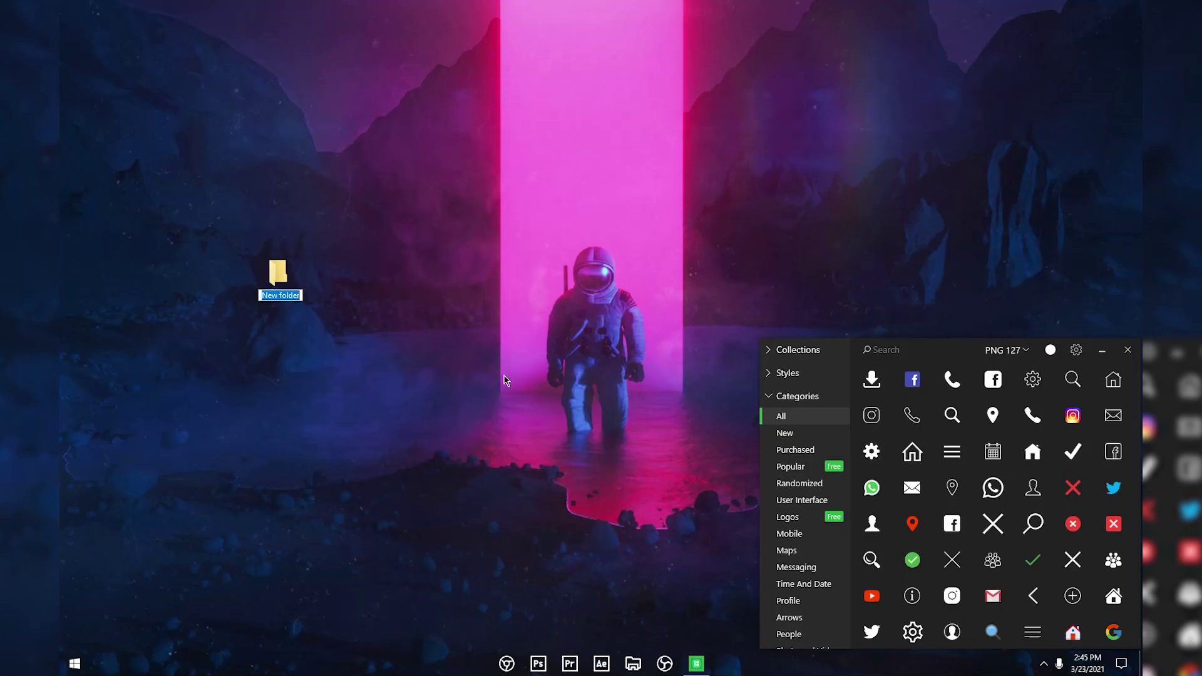
{"action": "type", "text": "icopns'"}
{"action": "key", "text": "BackSpace"}
{"action": "key", "text": "BackSpace"}
{"action": "key", "text": "BackSpace"}
{"action": "key", "text": "BackSpace"}
{"action": "type", "text": "ns"}
{"action": "key", "text": "Return"}
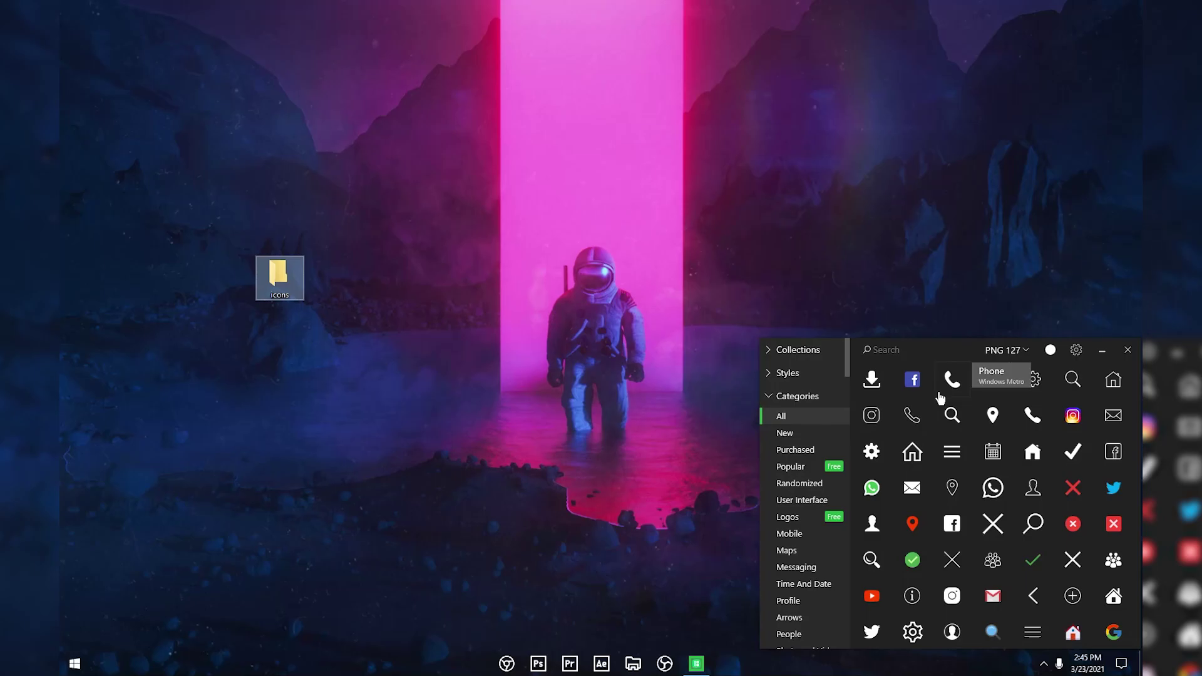
Set Pichon's icon colour to pure white #FFFFFF with the colour picker
{"action": "left_click", "coordinate": [1051, 353]}
{"action": "left_click", "coordinate": [1046, 386]}
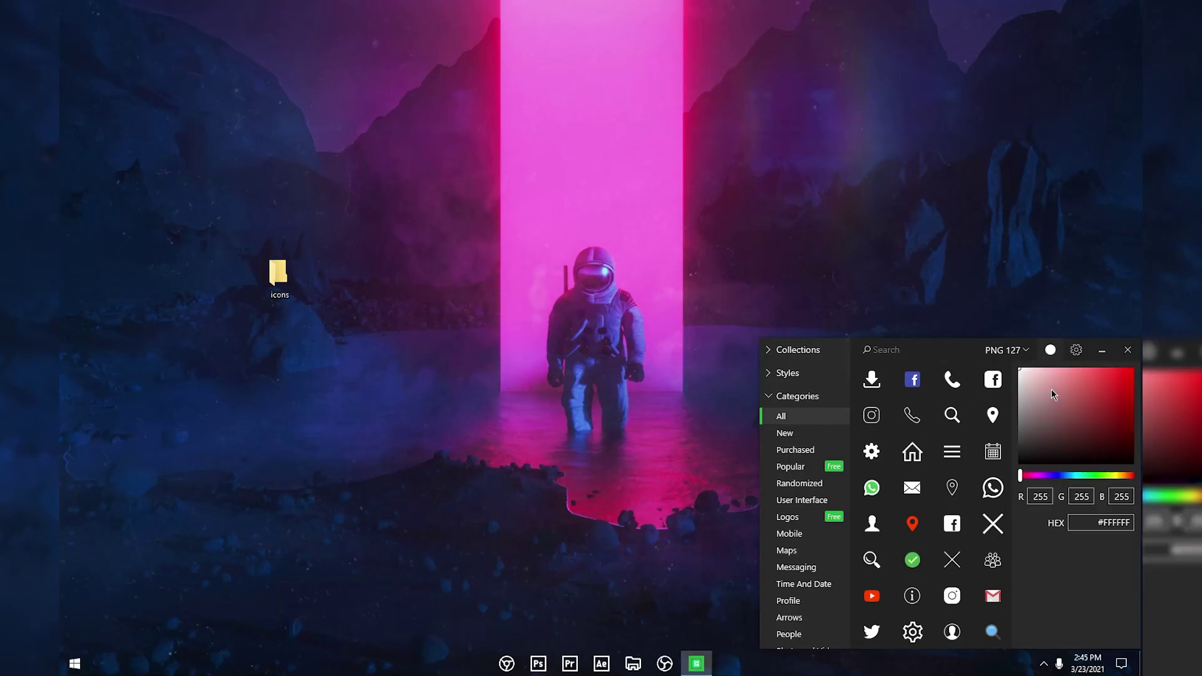
{"action": "left_click", "coordinate": [1019, 370]}
{"action": "left_click", "coordinate": [1047, 476]}
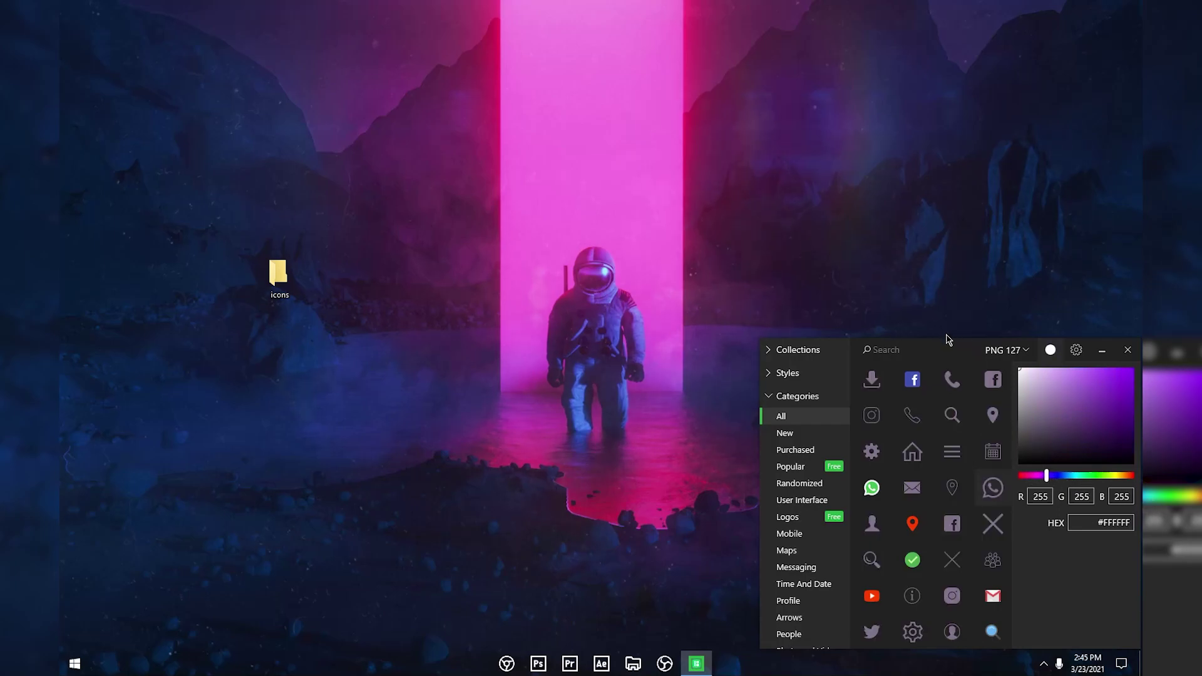
{"action": "left_click", "coordinate": [1052, 350]}
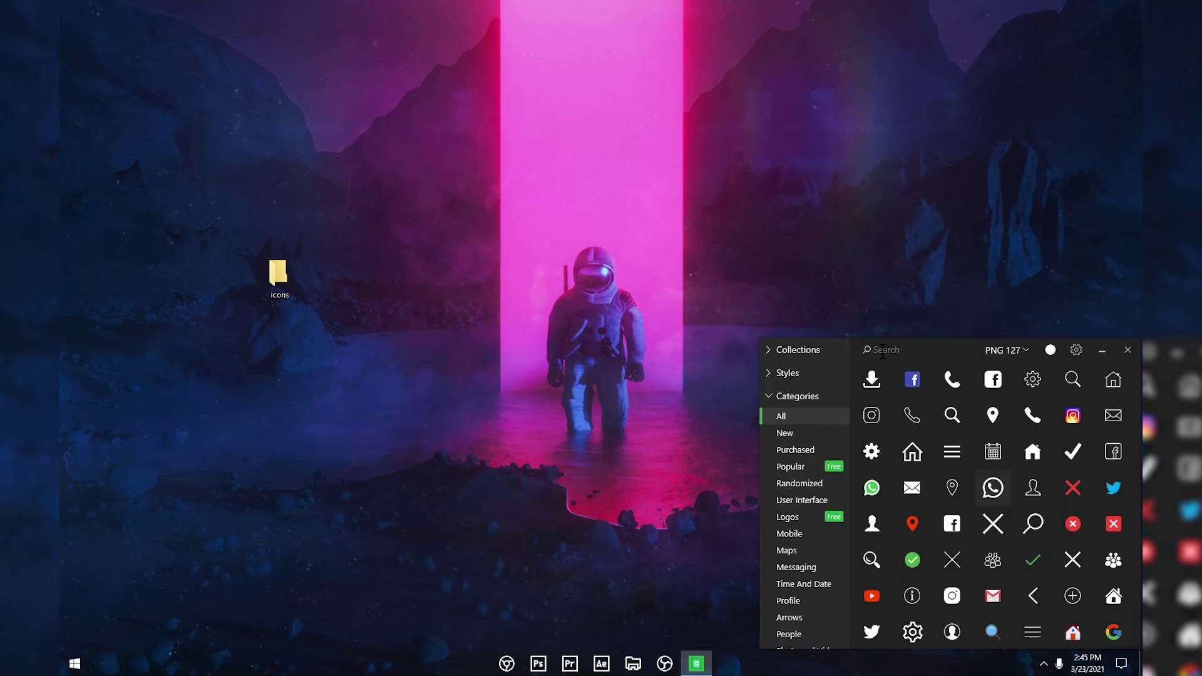
Search Pichon for 'spotify' to list the Spotify logo icons
{"action": "type", "text": "spotify"}
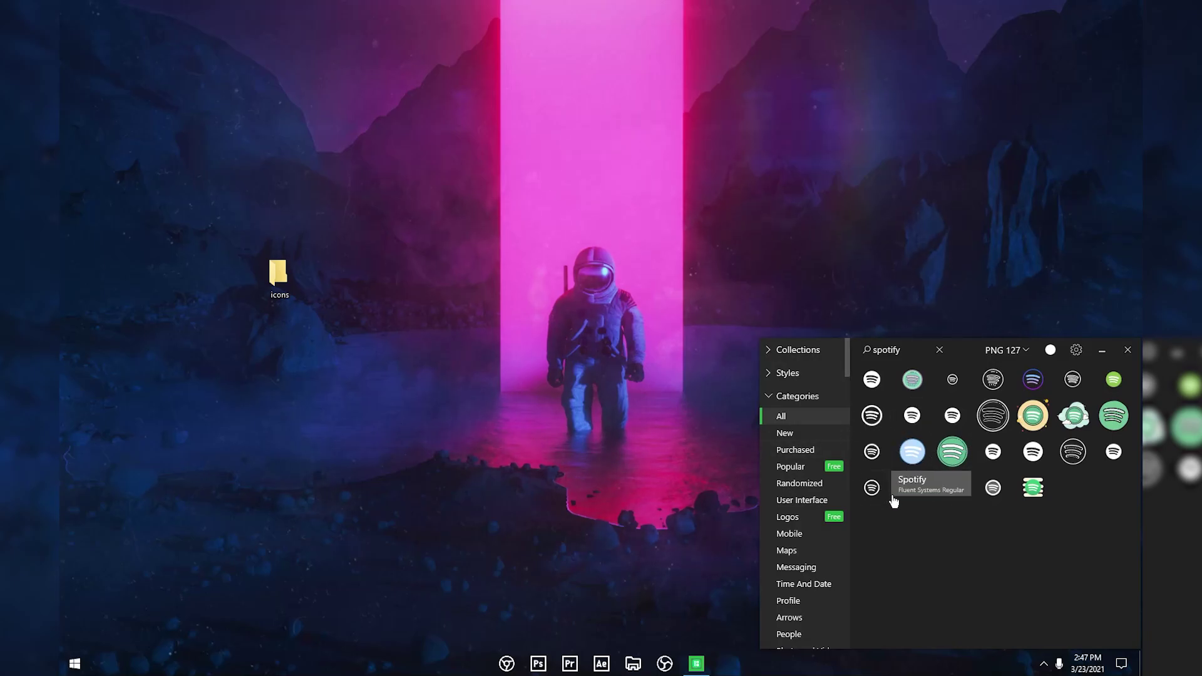
Switch Pichon's export format to ICO with only the 64px size enabled
{"action": "left_click", "coordinate": [1003, 357]}
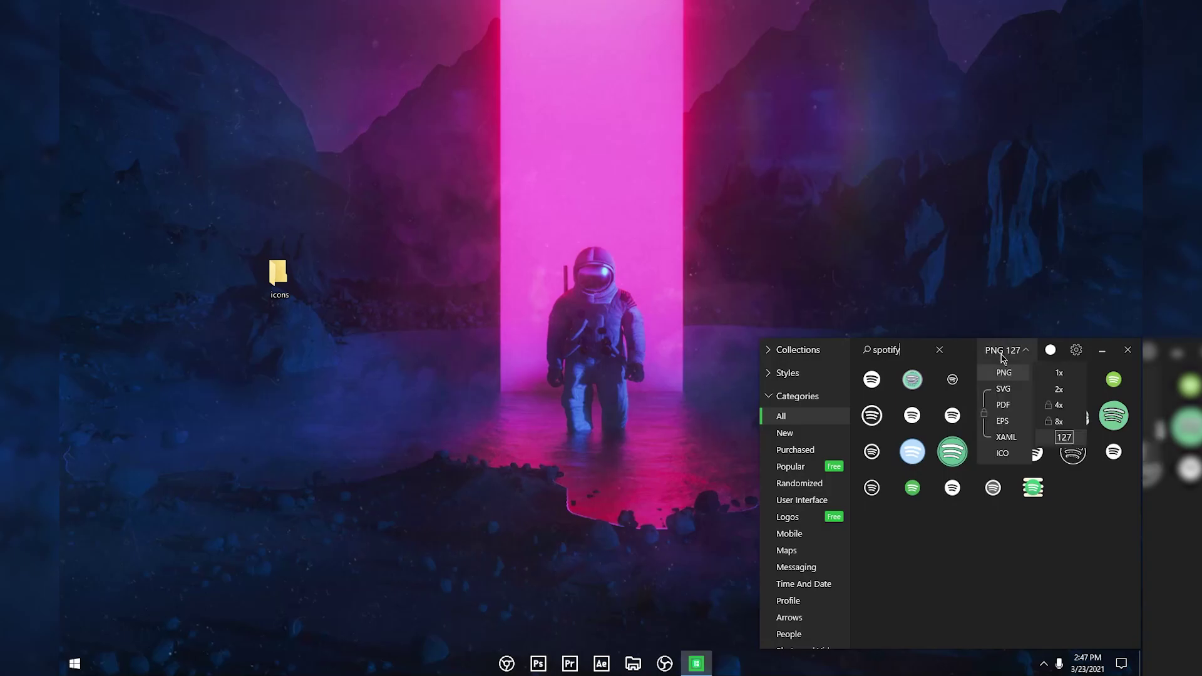
{"action": "left_click", "coordinate": [1005, 455]}
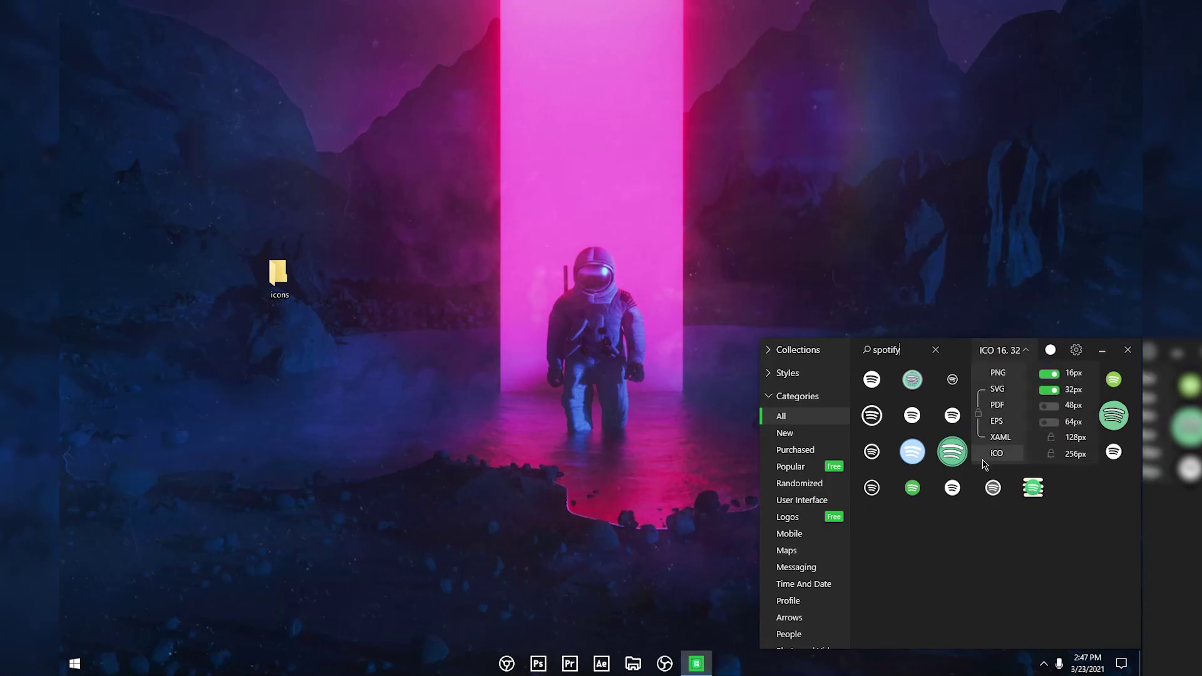
{"action": "left_click", "coordinate": [1057, 424]}
{"action": "left_click", "coordinate": [1051, 391]}
{"action": "left_click", "coordinate": [1050, 374]}
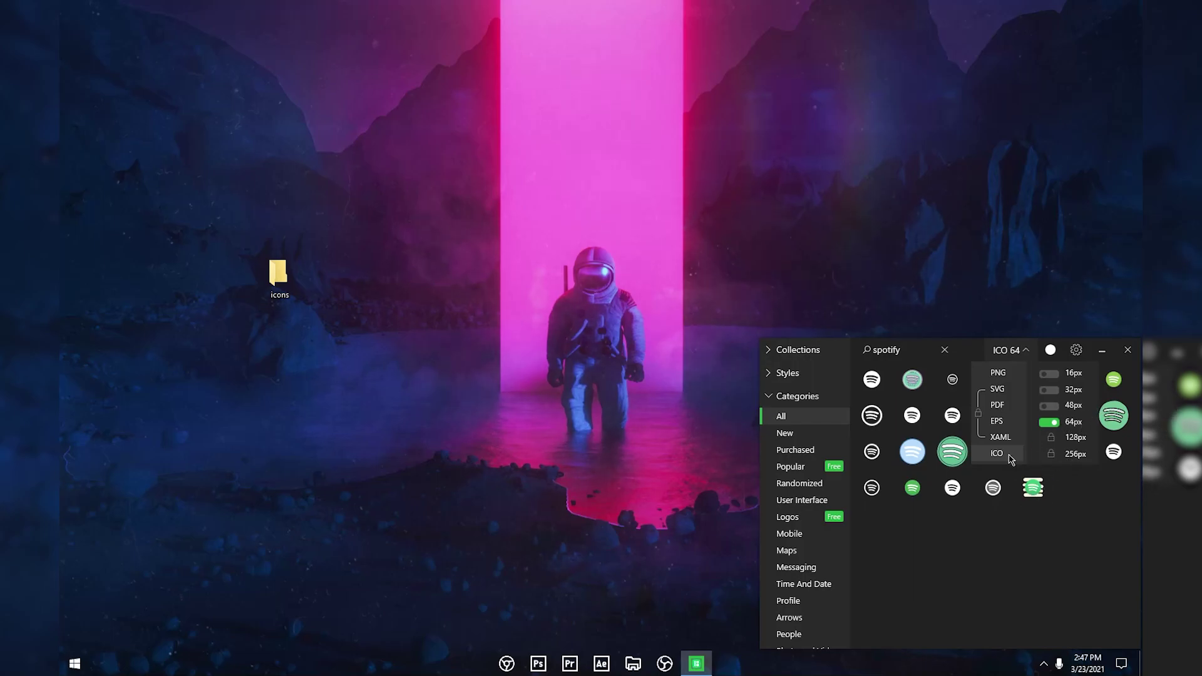
{"action": "left_click", "coordinate": [946, 549]}
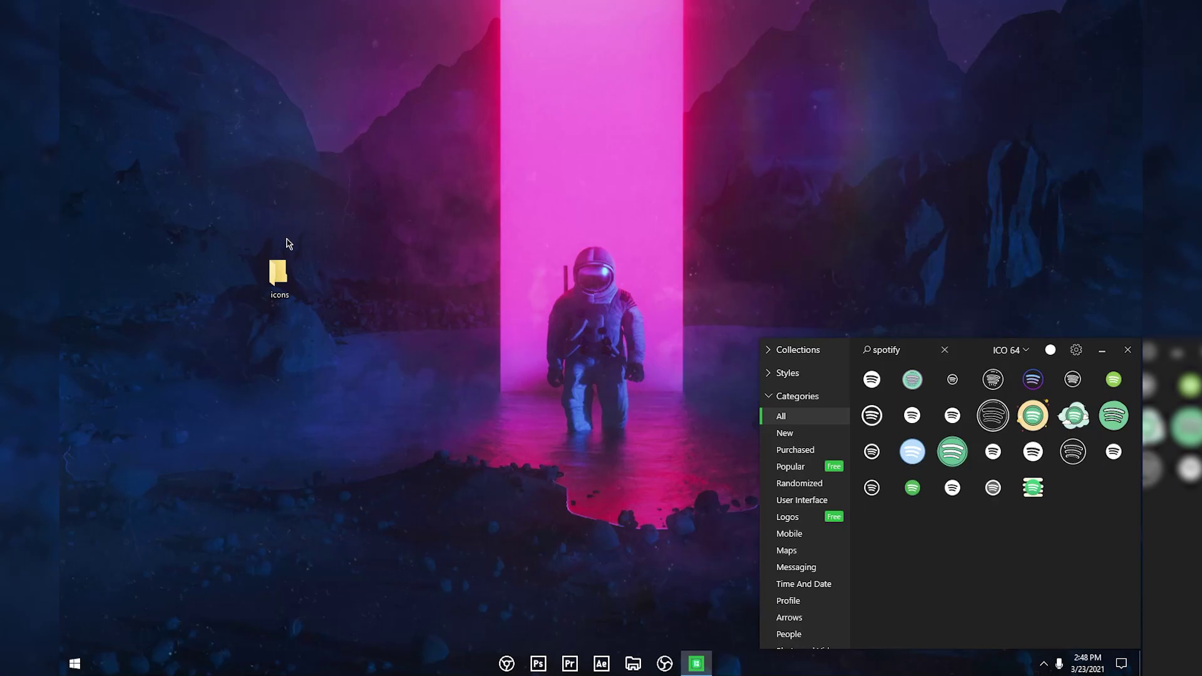
Drag the white Spotify icon into the desktop icons folder, saving icons8_spotify_3
{"action": "double_click", "coordinate": [278, 280]}
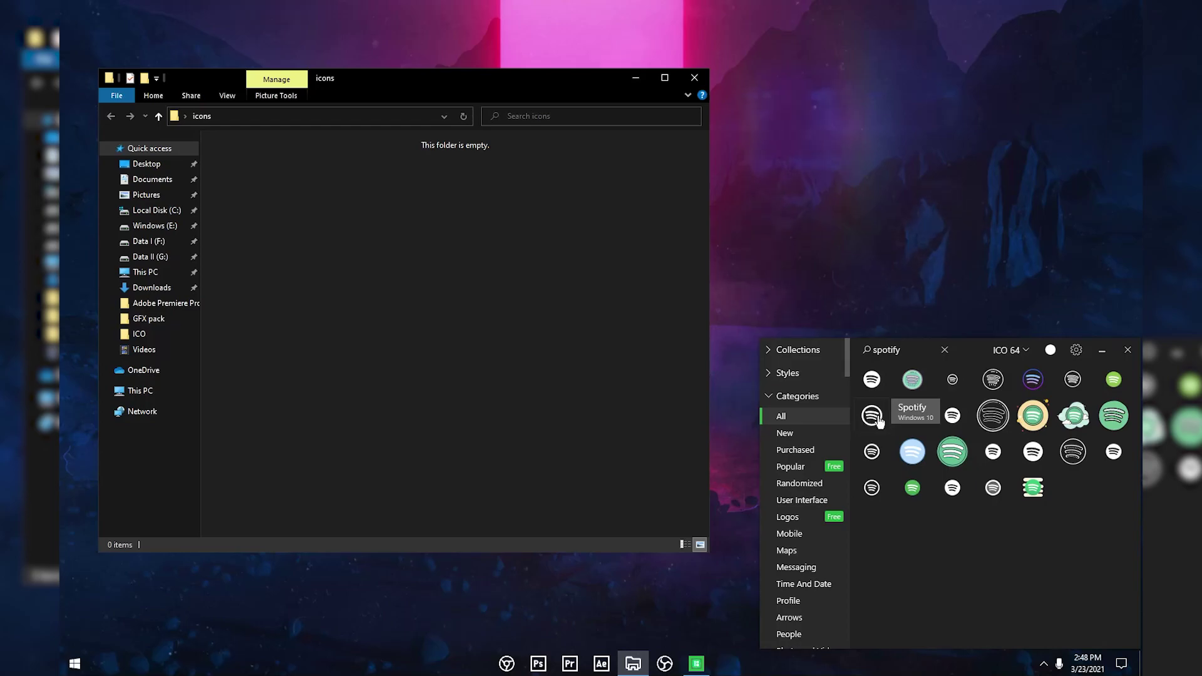
{"action": "left_click_drag", "start_coordinate": [872, 416], "coordinate": [438, 250]}
{"action": "left_click", "coordinate": [294, 202]}
{"action": "left_click_drag", "start_coordinate": [229, 180], "coordinate": [325, 210]}
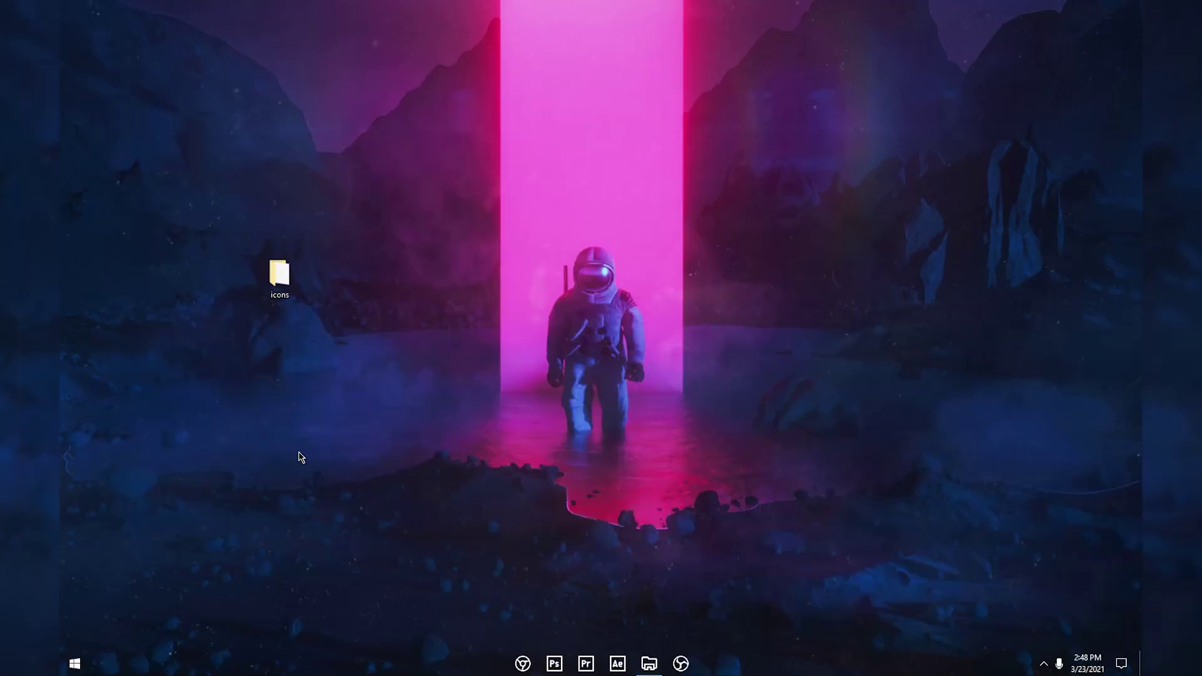
Create a Spotify desktop shortcut from the Start menu app list
{"action": "left_click", "coordinate": [74, 664]}
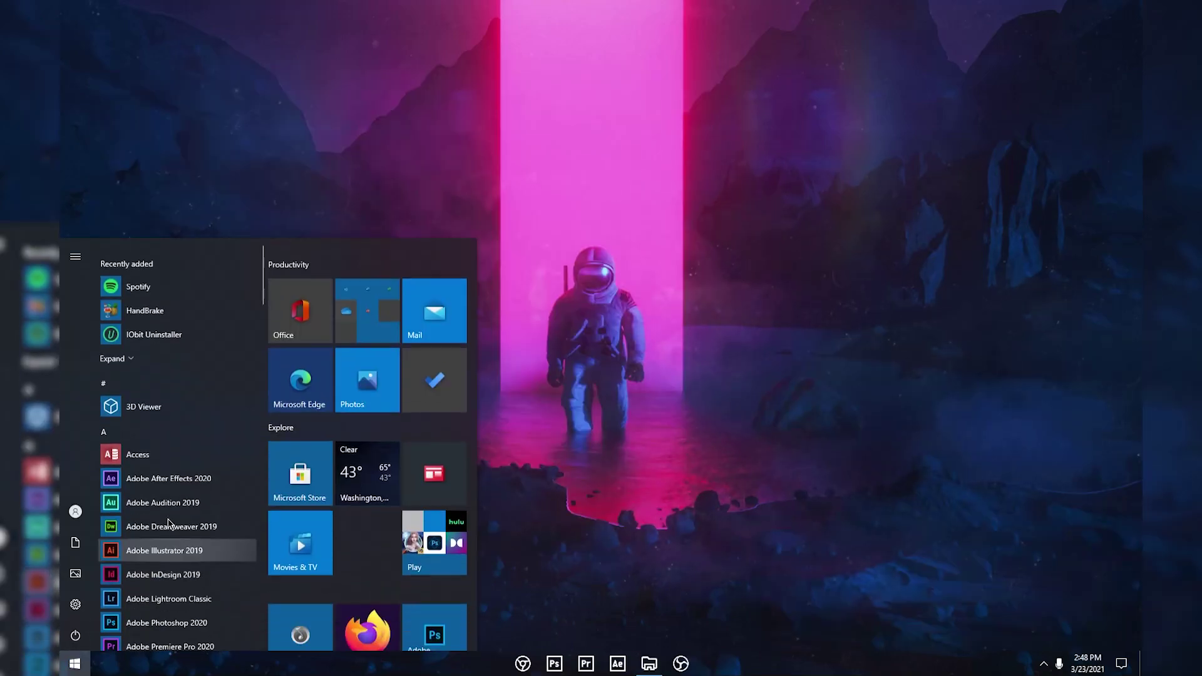
{"action": "scroll", "coordinate": [136, 501], "scroll_direction": "down", "scroll_amount": 2}
{"action": "scroll", "coordinate": [144, 482], "scroll_direction": "down", "scroll_amount": 10}
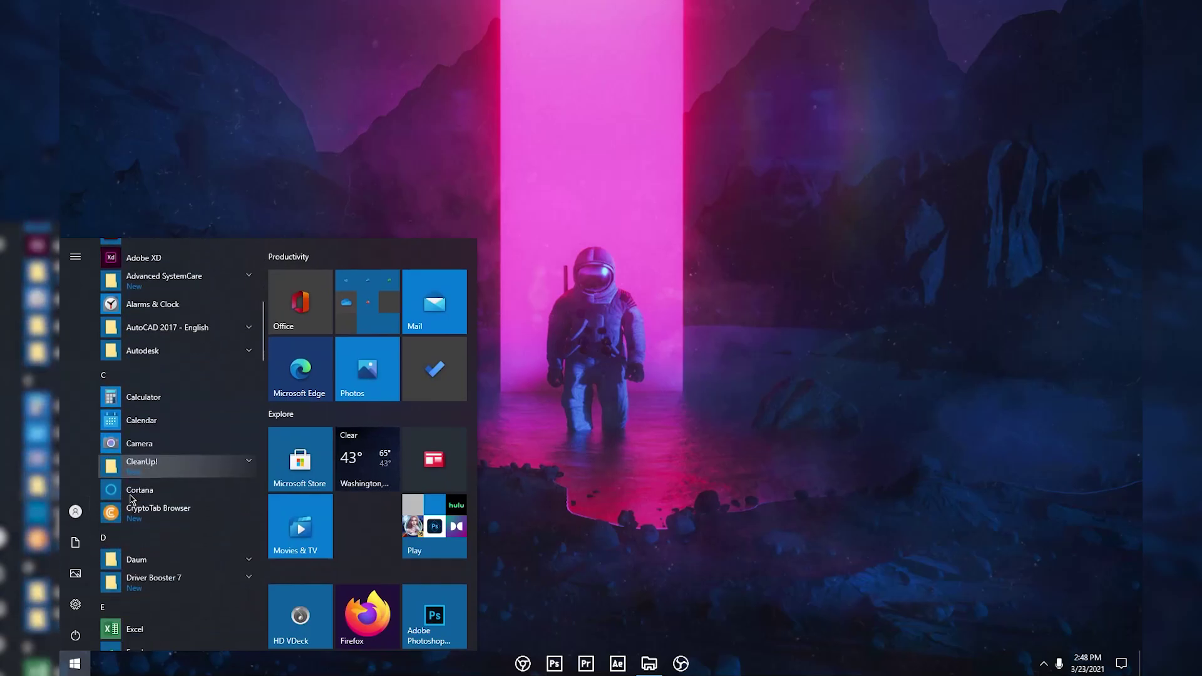
{"action": "scroll", "coordinate": [150, 458], "scroll_direction": "down", "scroll_amount": 10}
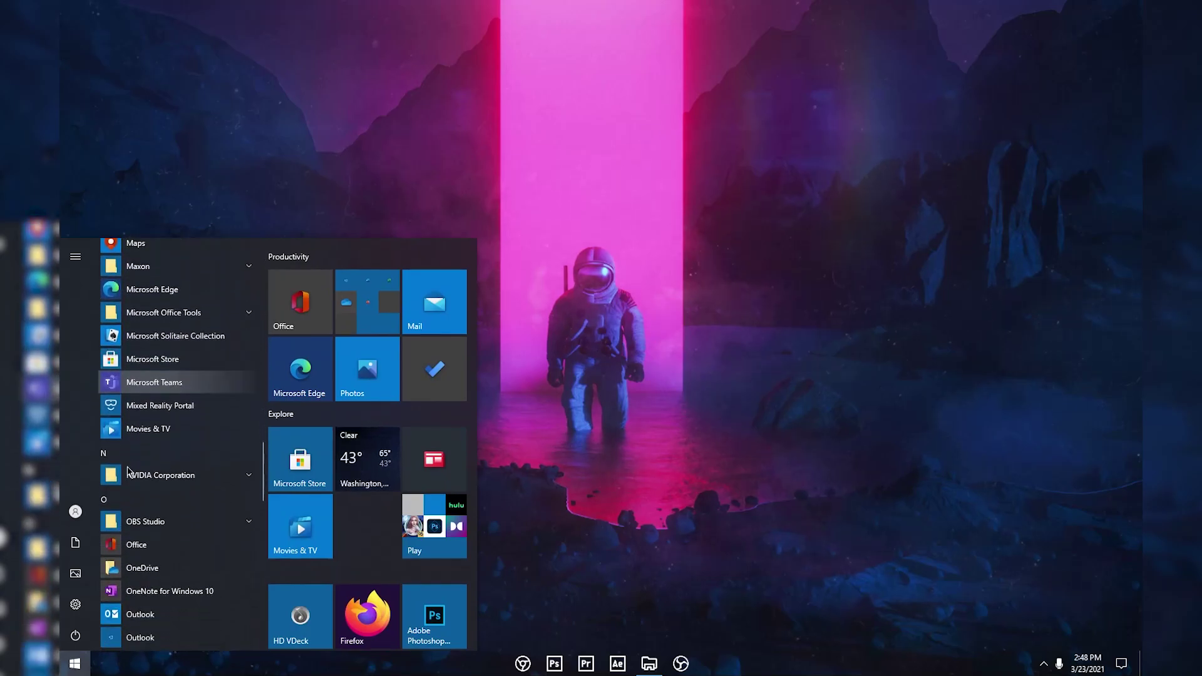
{"action": "scroll", "coordinate": [131, 441], "scroll_direction": "down", "scroll_amount": 3}
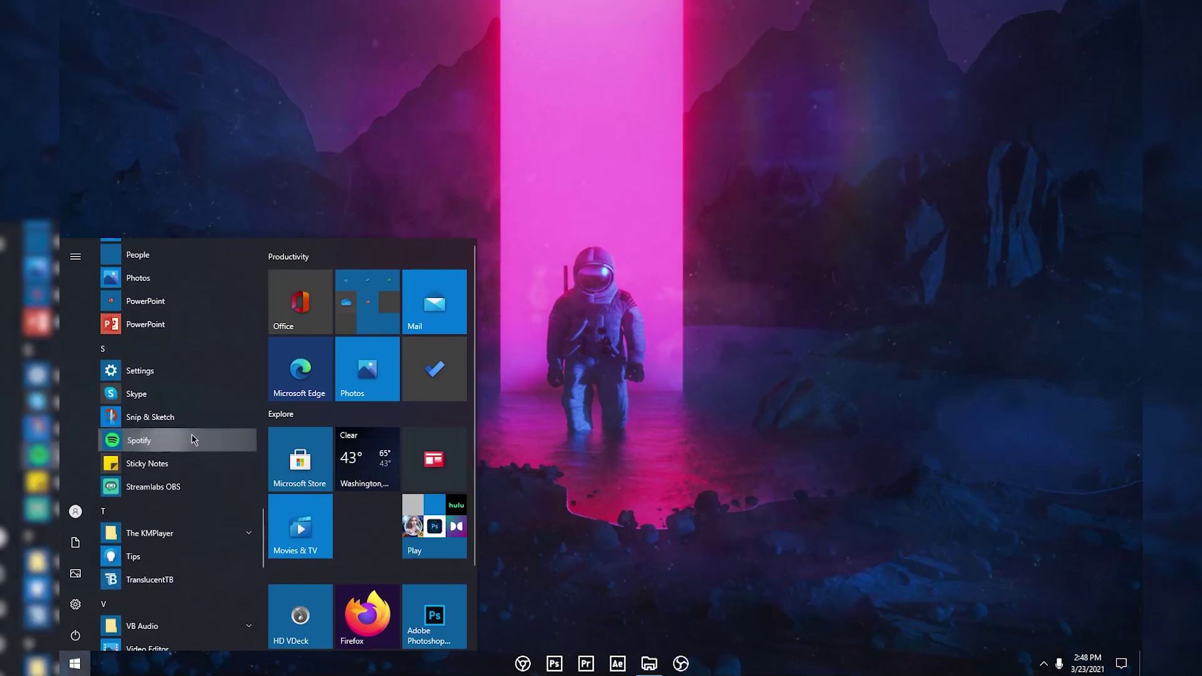
{"action": "left_click_drag", "start_coordinate": [188, 443], "coordinate": [661, 188]}
Change the Spotify shortcut's icon to icons8_spotify_3.ico in its Properties
{"action": "left_click_drag", "start_coordinate": [748, 266], "coordinate": [638, 158]}
{"action": "right_click", "coordinate": [637, 158]}
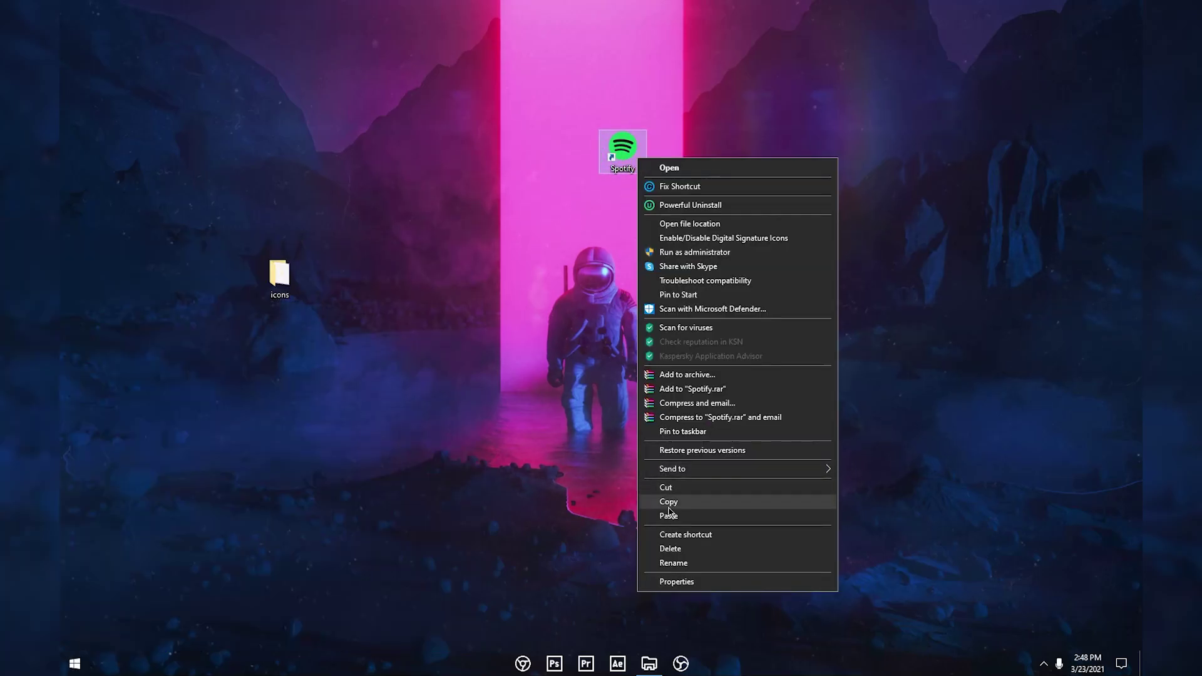
{"action": "left_click", "coordinate": [676, 579]}
{"action": "left_click", "coordinate": [768, 382]}
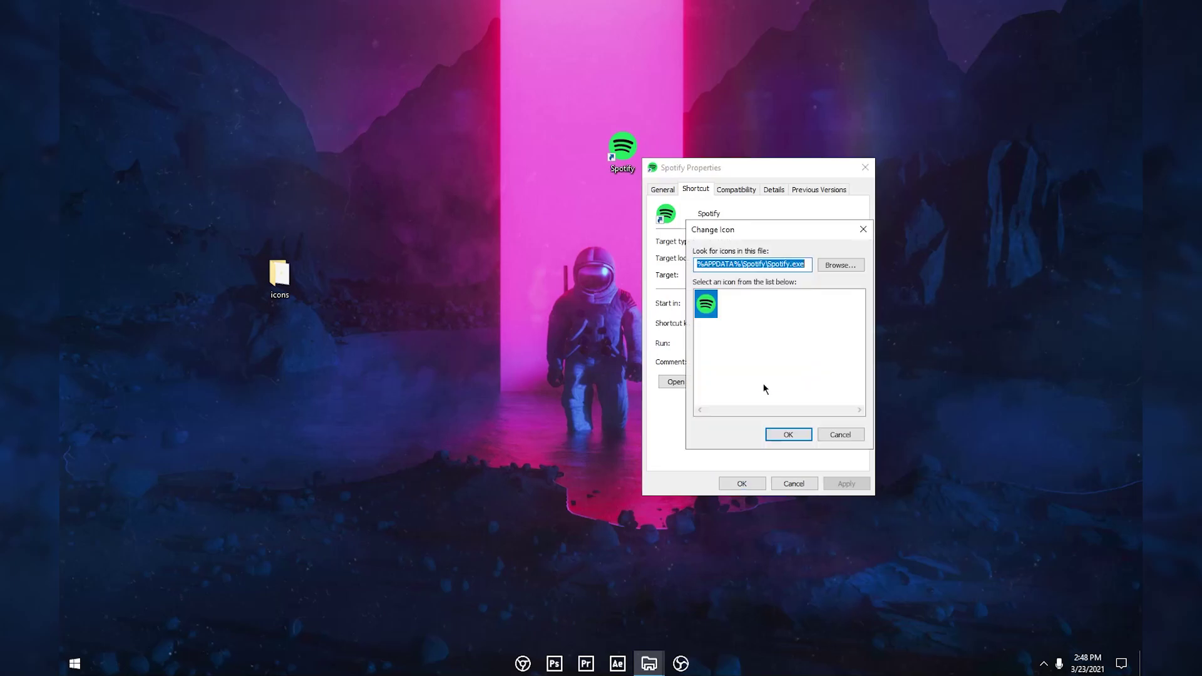
{"action": "left_click", "coordinate": [841, 264]}
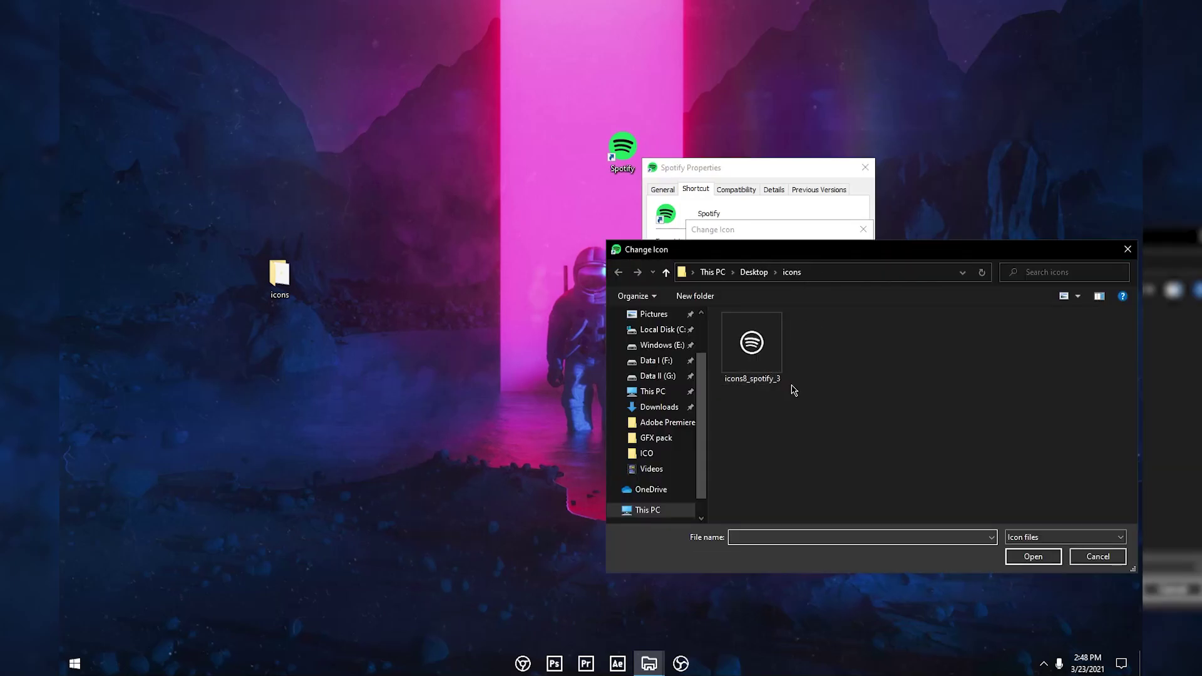
{"action": "left_click", "coordinate": [747, 357]}
{"action": "left_click", "coordinate": [1033, 557]}
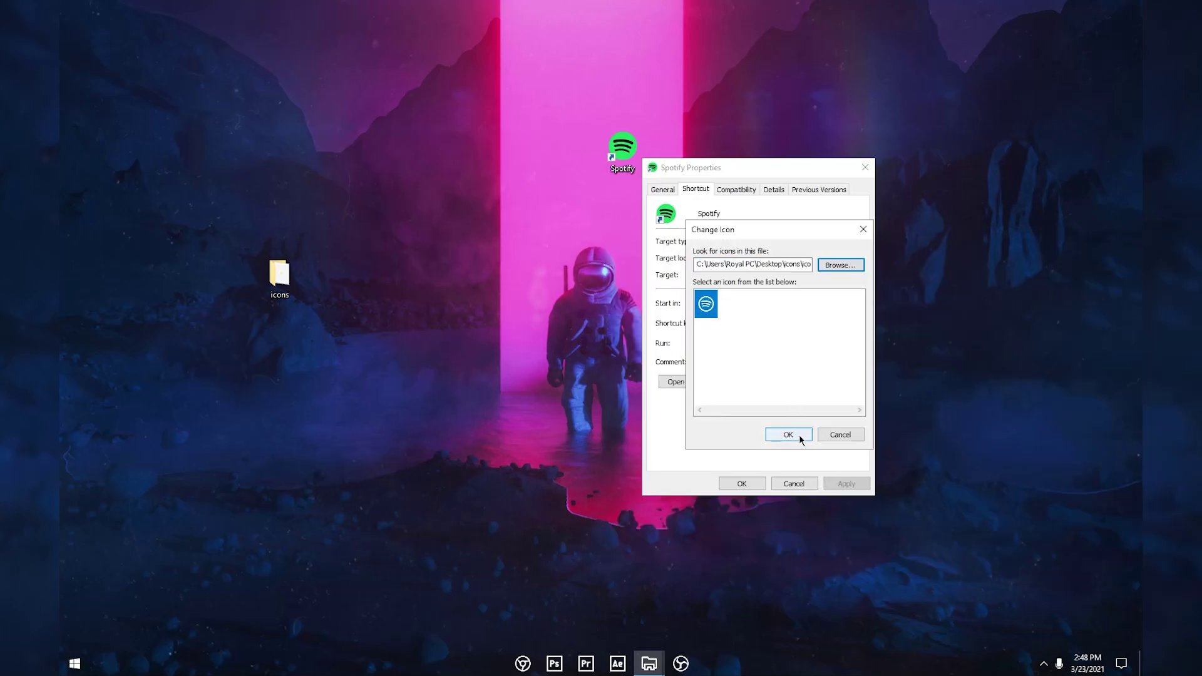
{"action": "left_click", "coordinate": [790, 435]}
{"action": "left_click", "coordinate": [845, 483]}
{"action": "left_click", "coordinate": [742, 484]}
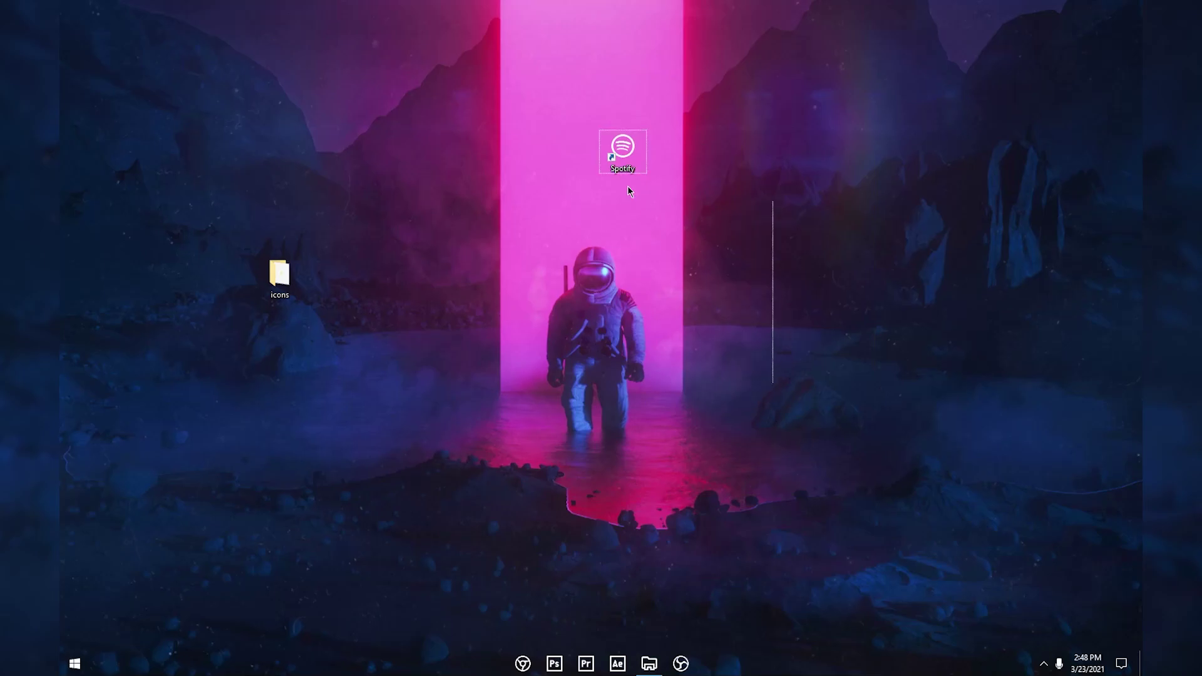
Move the Spotify desktop shortcut down beside the pink light beam
{"action": "left_click_drag", "start_coordinate": [559, 94], "coordinate": [663, 160]}
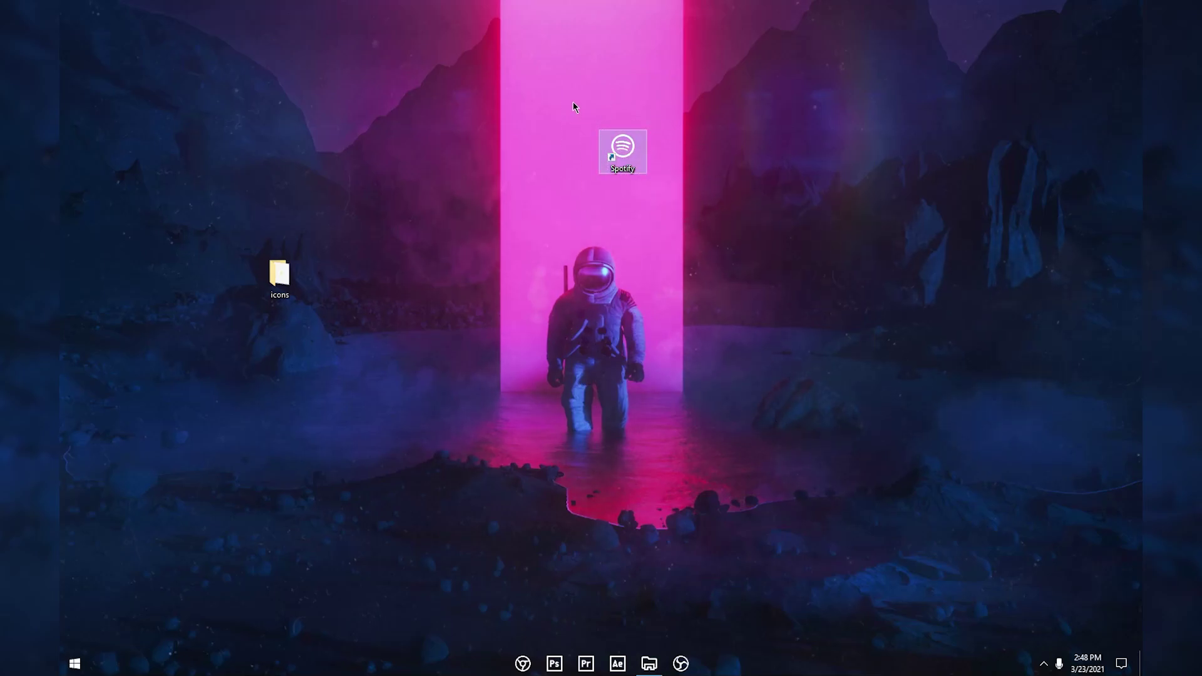
{"action": "left_click_drag", "start_coordinate": [574, 102], "coordinate": [648, 197]}
{"action": "left_click_drag", "start_coordinate": [591, 113], "coordinate": [711, 226]}
{"action": "left_click_drag", "start_coordinate": [639, 166], "coordinate": [677, 219]}
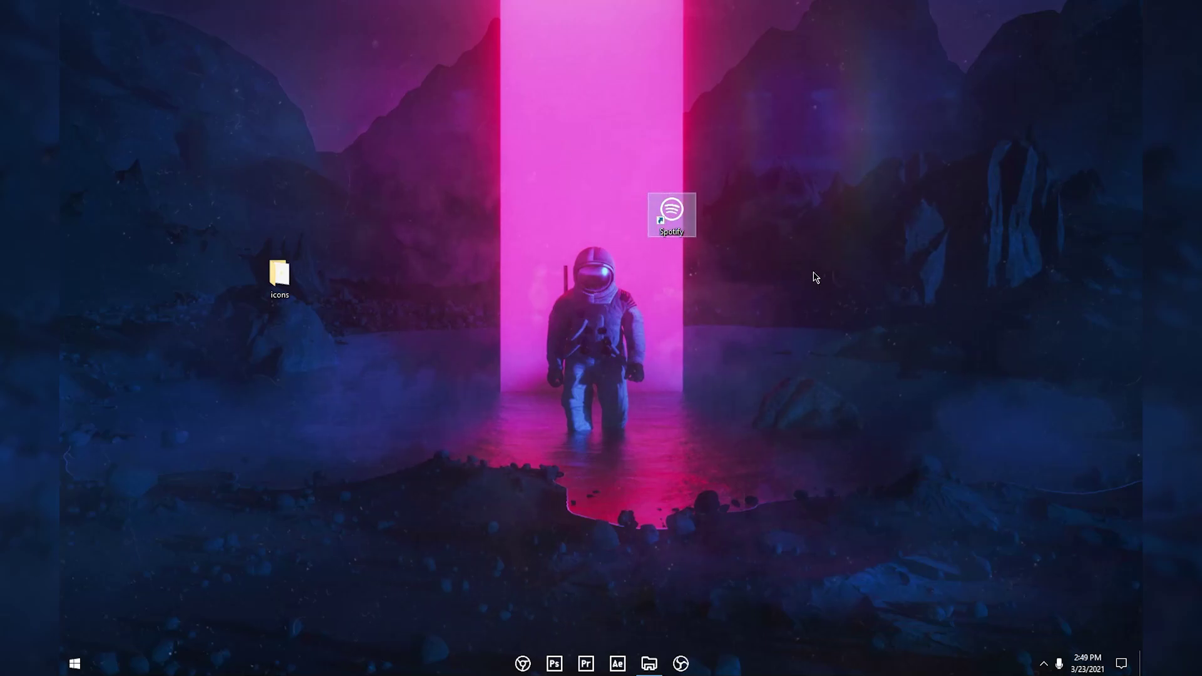
Pin the Spotify shortcut to the taskbar, then unpin it again
{"action": "left_click_drag", "start_coordinate": [688, 216], "coordinate": [742, 663]}
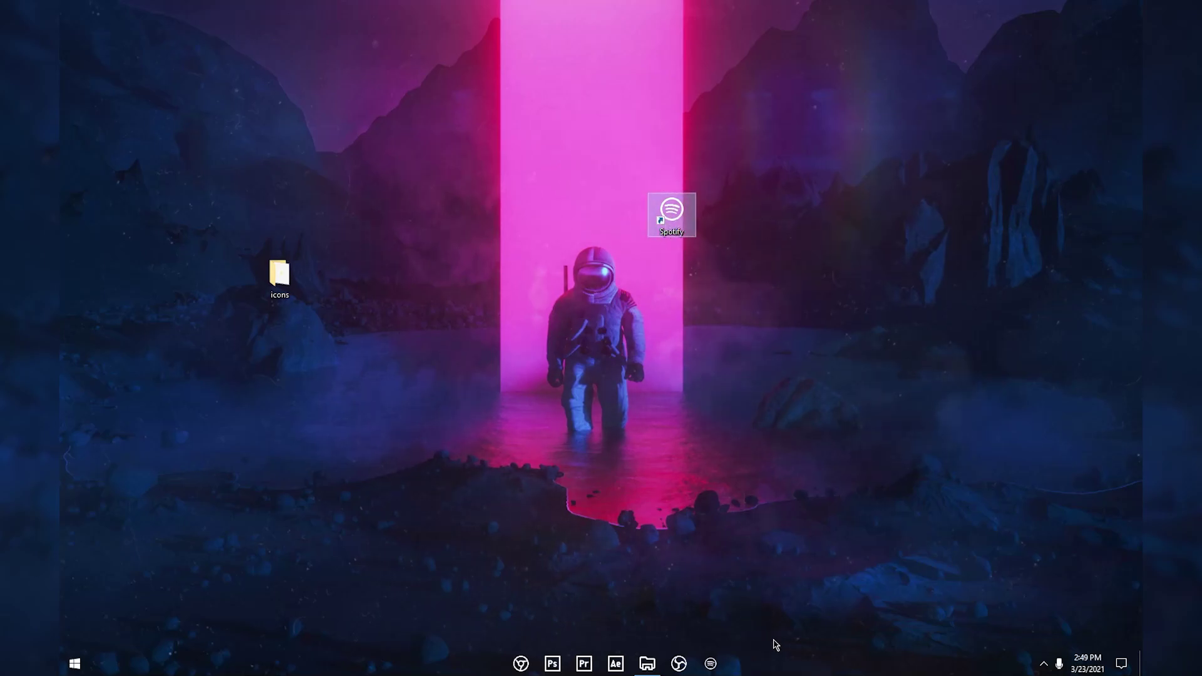
{"action": "left_click", "coordinate": [595, 406]}
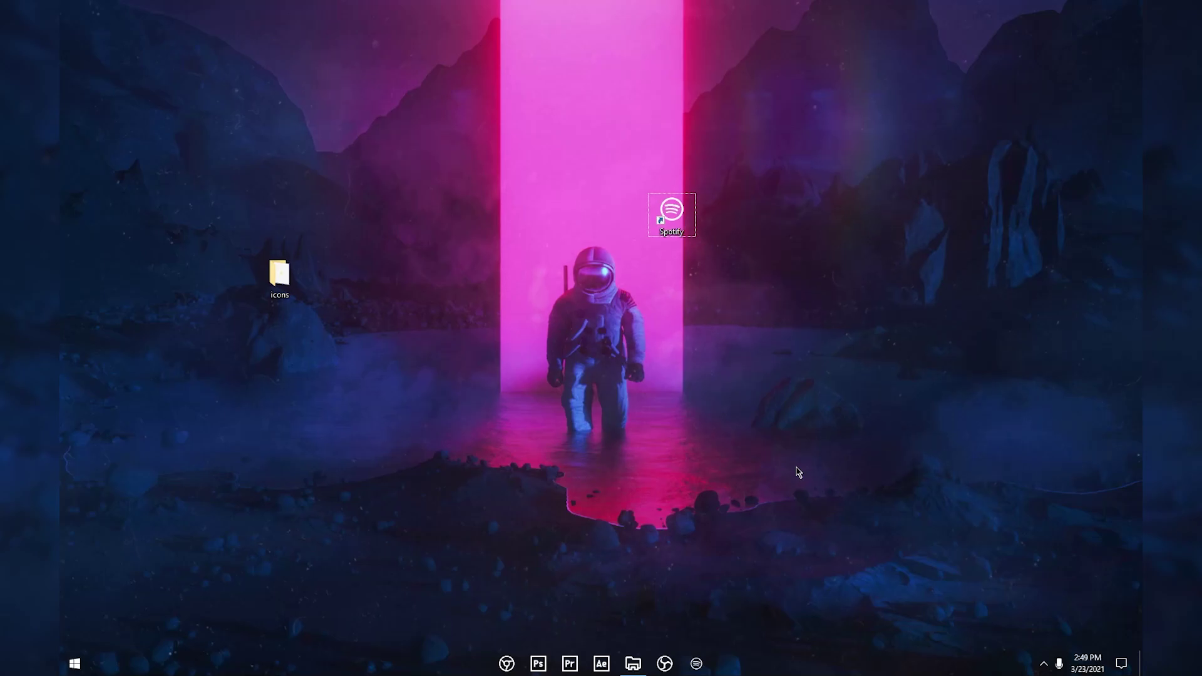
{"action": "left_click", "coordinate": [672, 214]}
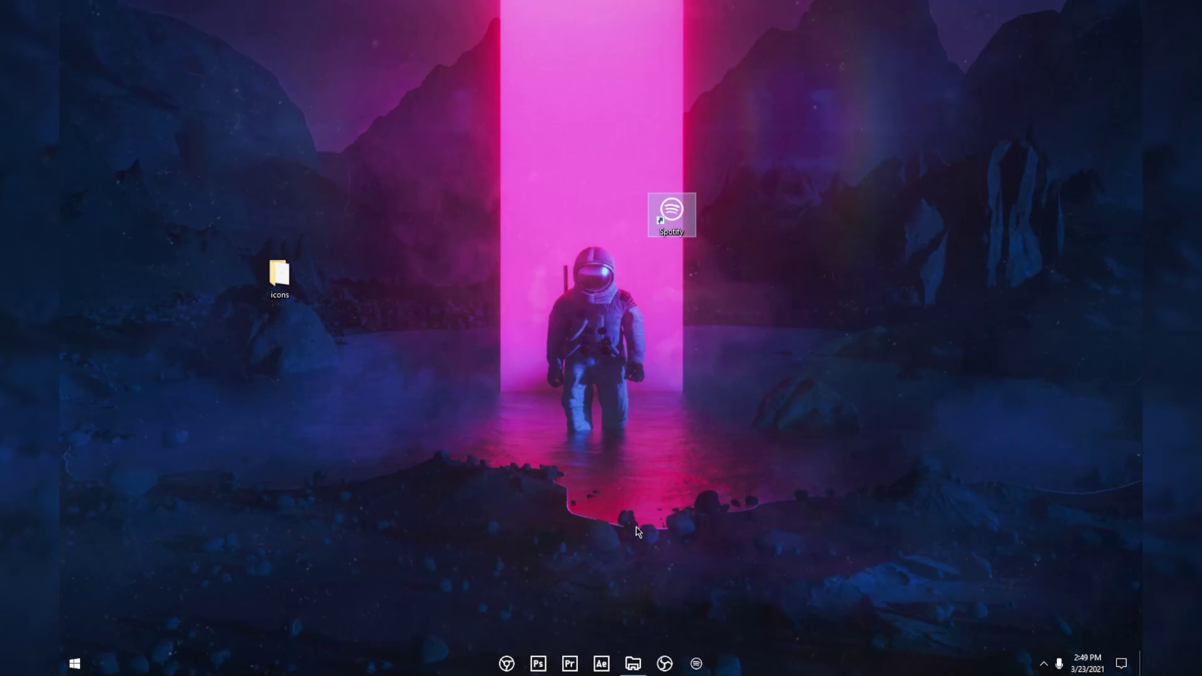
{"action": "right_click", "coordinate": [695, 663]}
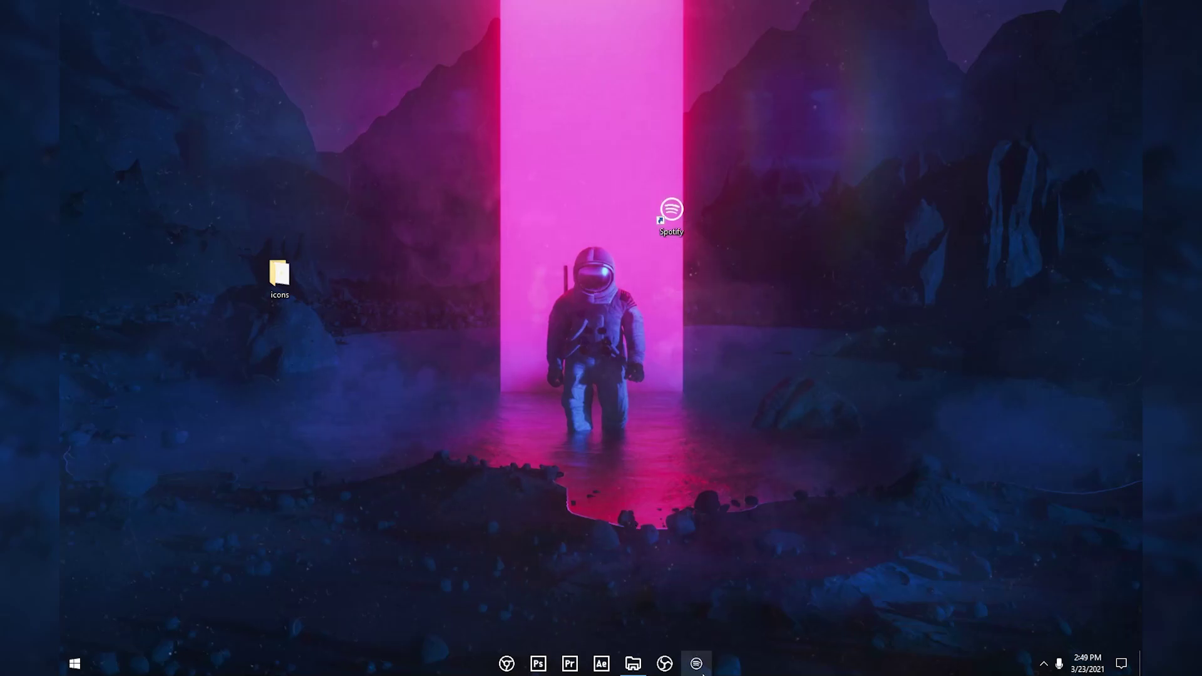
{"action": "left_click", "coordinate": [682, 642]}
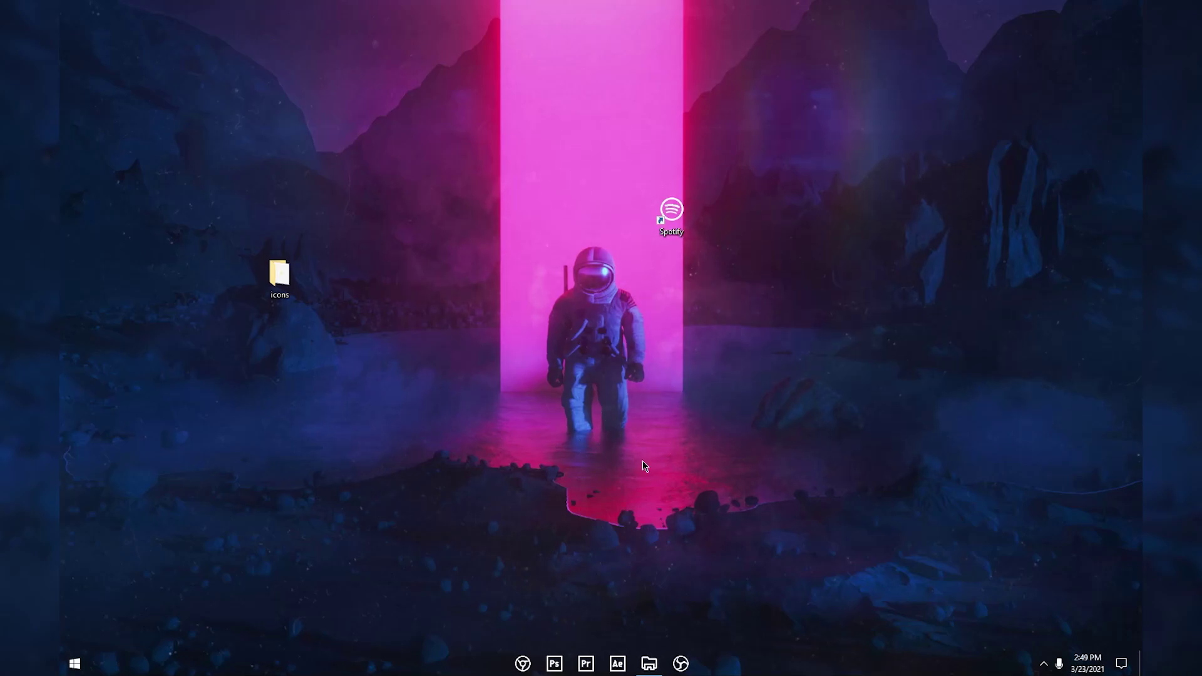
Launch Icons8 Pichon from the Start search
{"action": "left_click", "coordinate": [74, 664]}
{"action": "type", "text": "pi"}
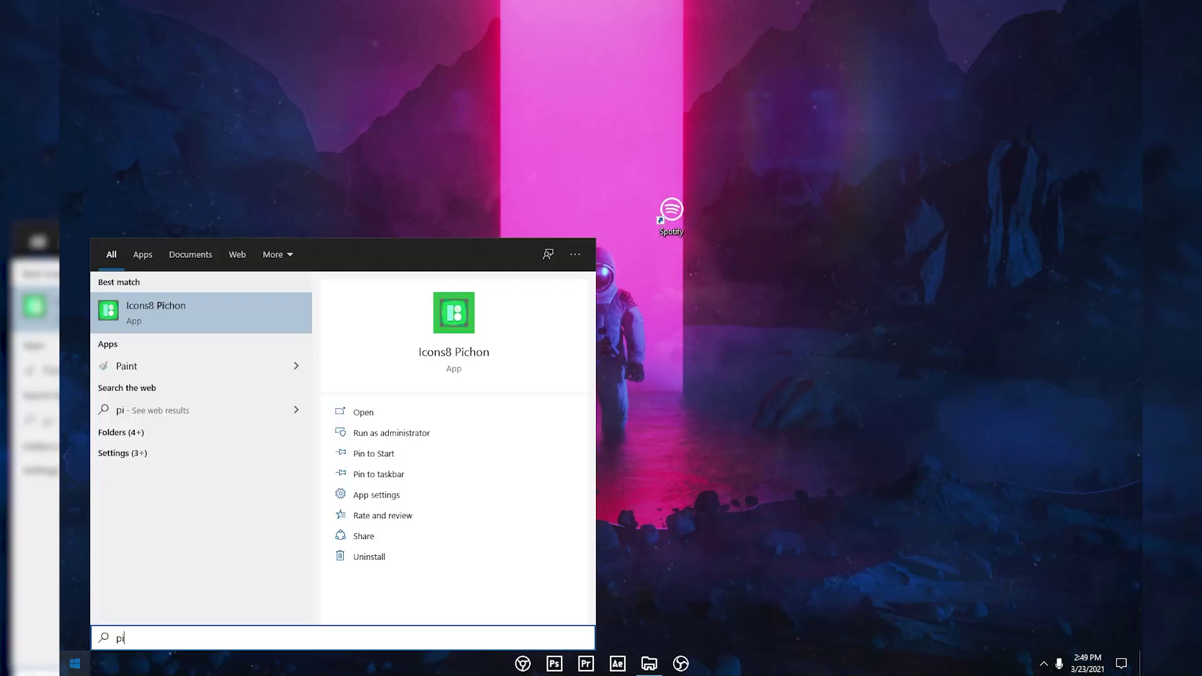
{"action": "key", "text": "Return"}
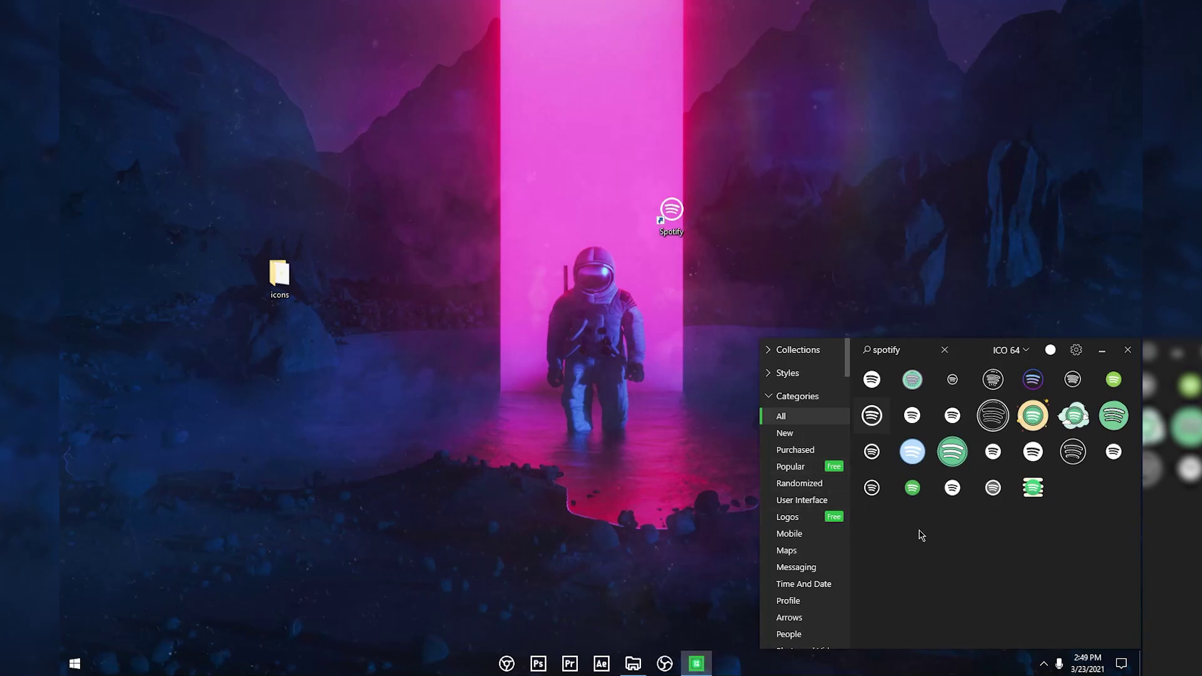
Set the export format to PNG at 256 px and search for spotify icons
{"action": "left_click", "coordinate": [1009, 351]}
{"action": "left_click", "coordinate": [1012, 374]}
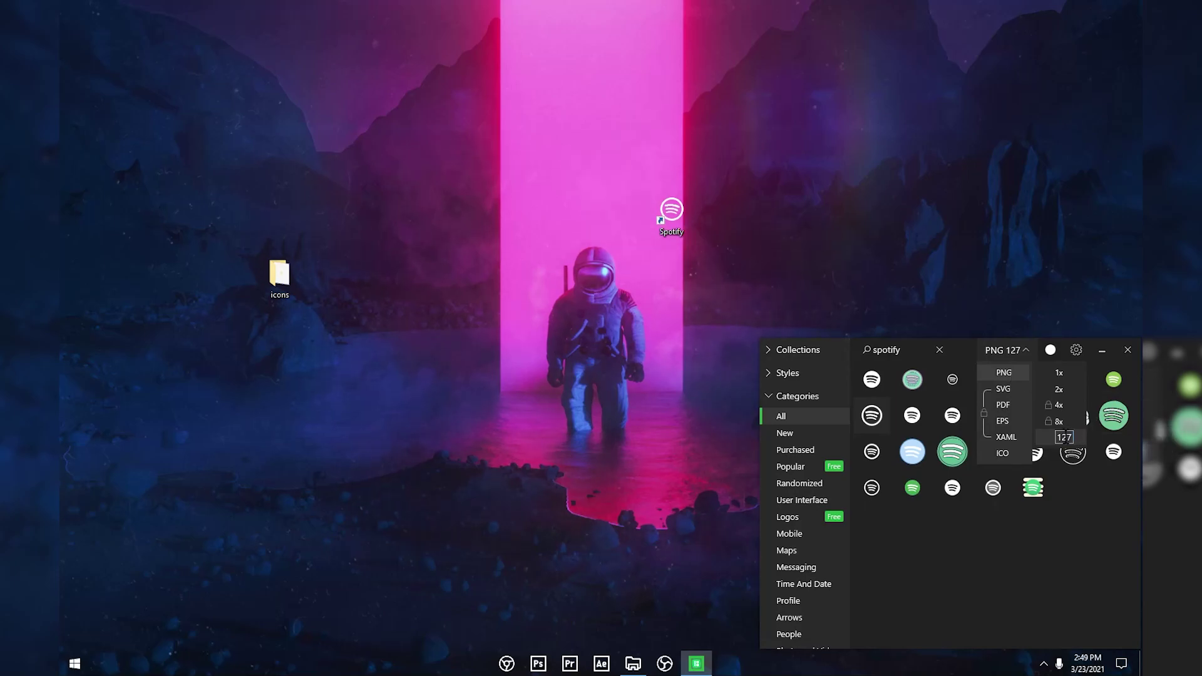
{"action": "left_click", "coordinate": [1037, 537]}
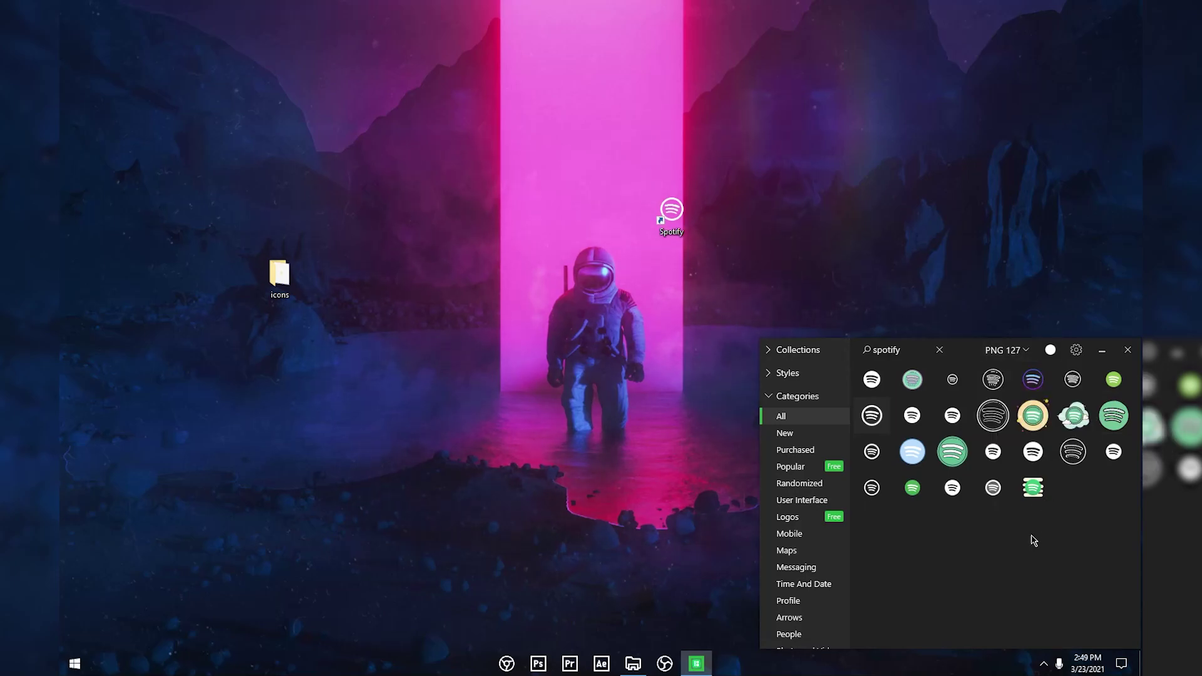
{"action": "left_click", "coordinate": [1005, 350]}
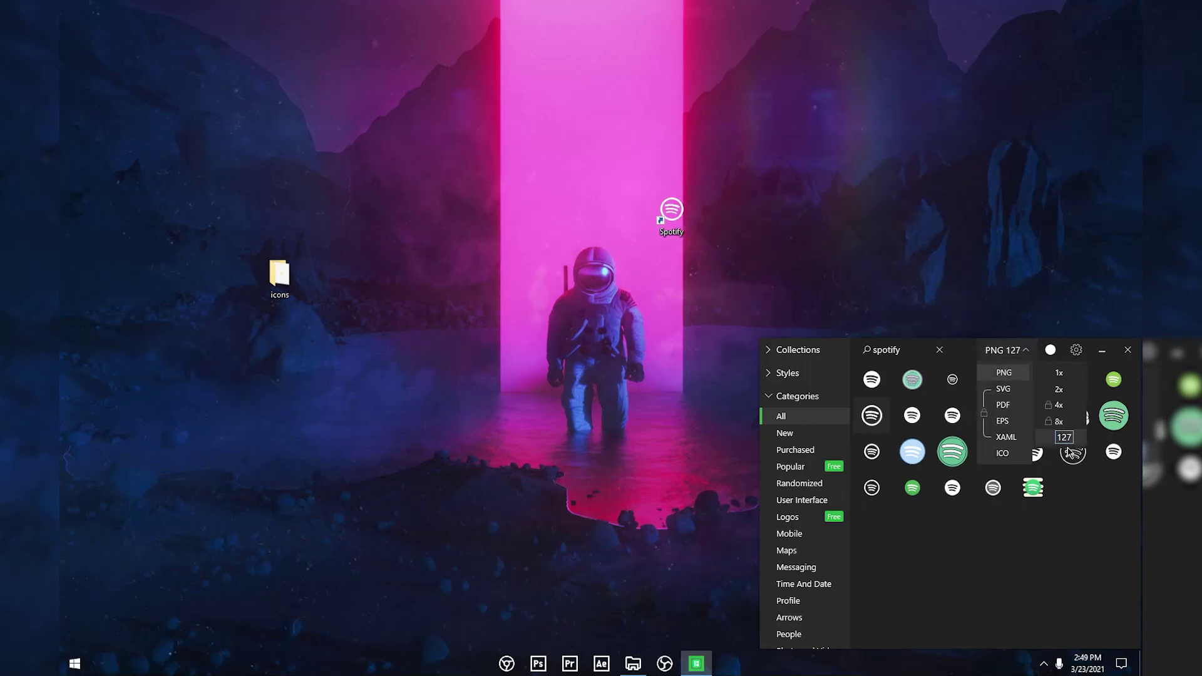
{"action": "left_click", "coordinate": [1026, 533]}
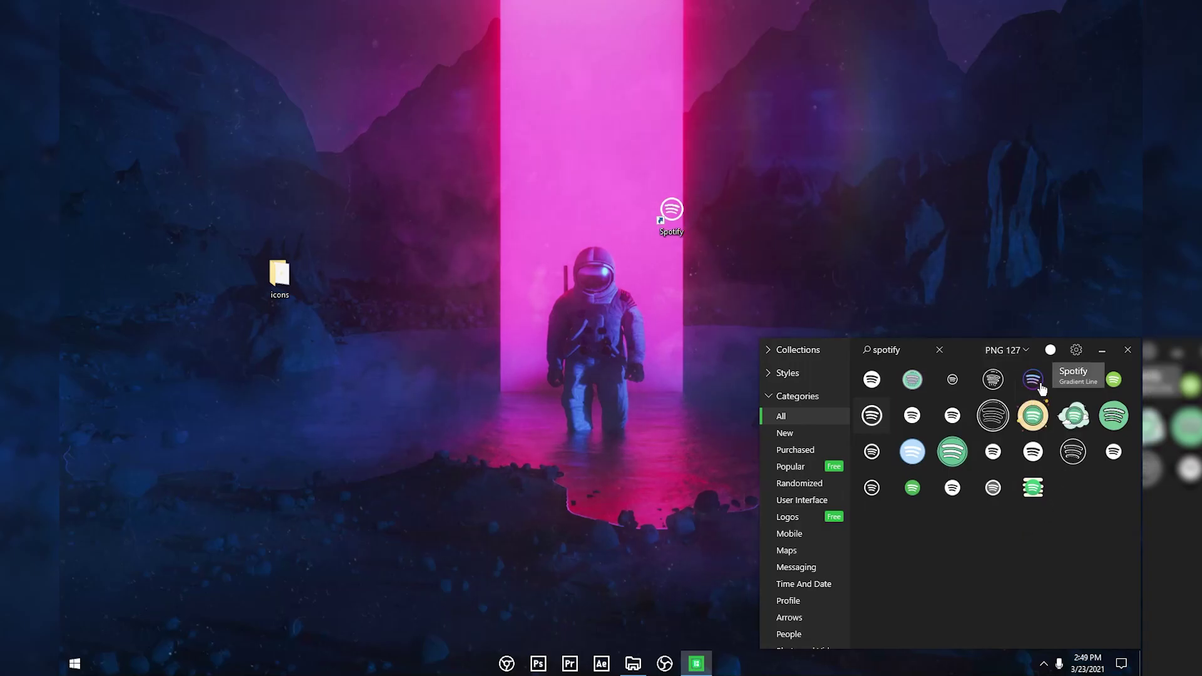
{"action": "left_click", "coordinate": [1005, 350]}
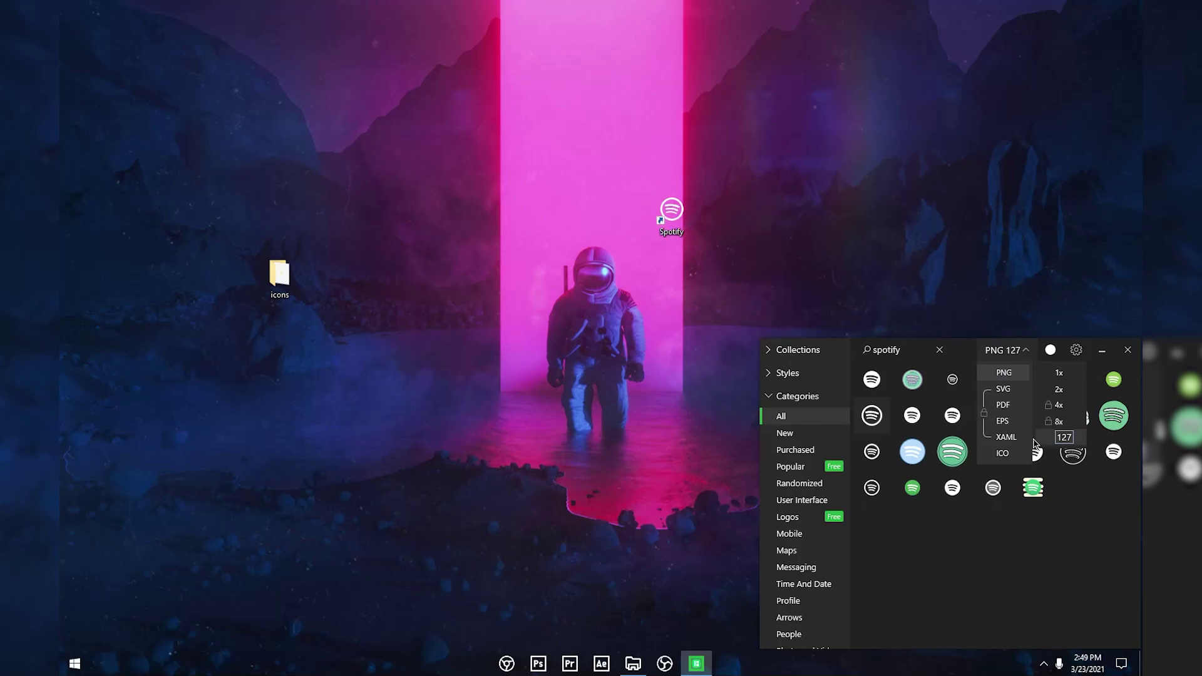
{"action": "left_click", "coordinate": [987, 532]}
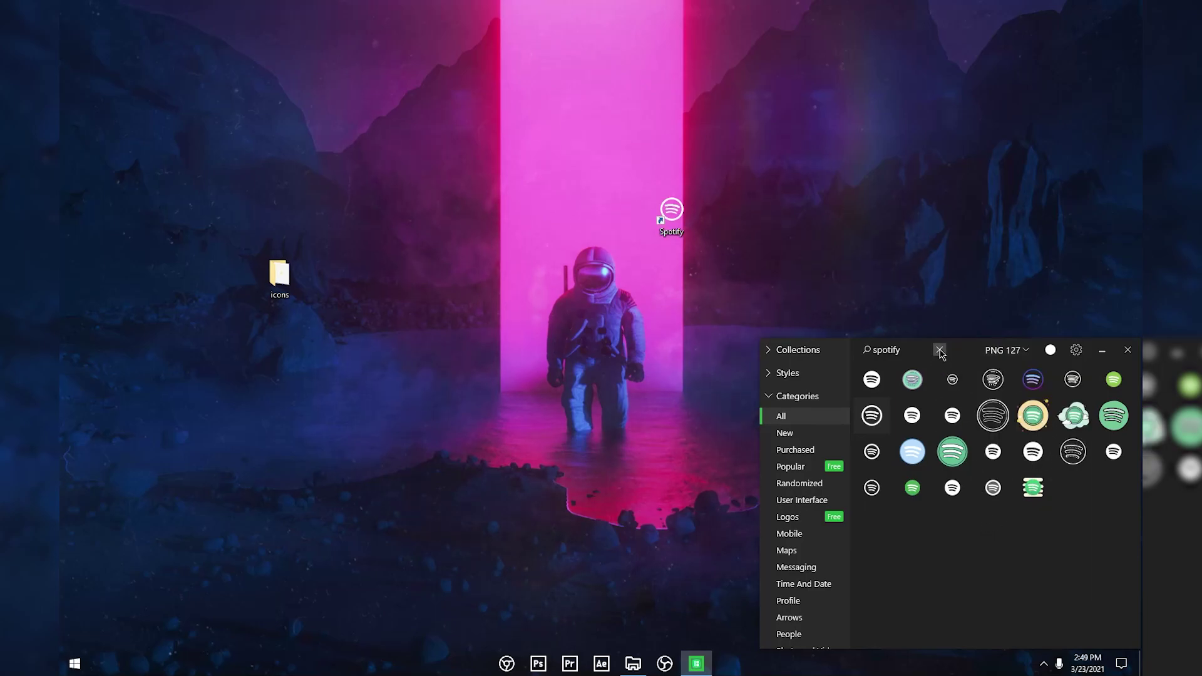
{"action": "left_click", "coordinate": [940, 350]}
{"action": "left_click", "coordinate": [1005, 350]}
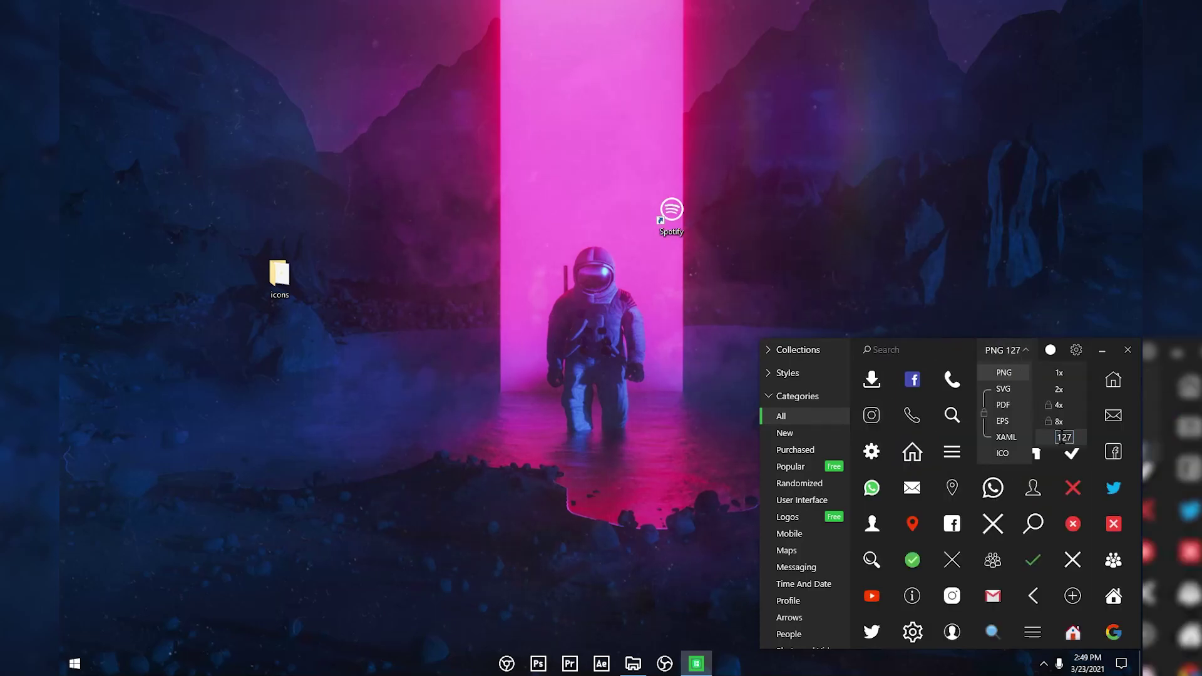
{"action": "type", "text": "256"}
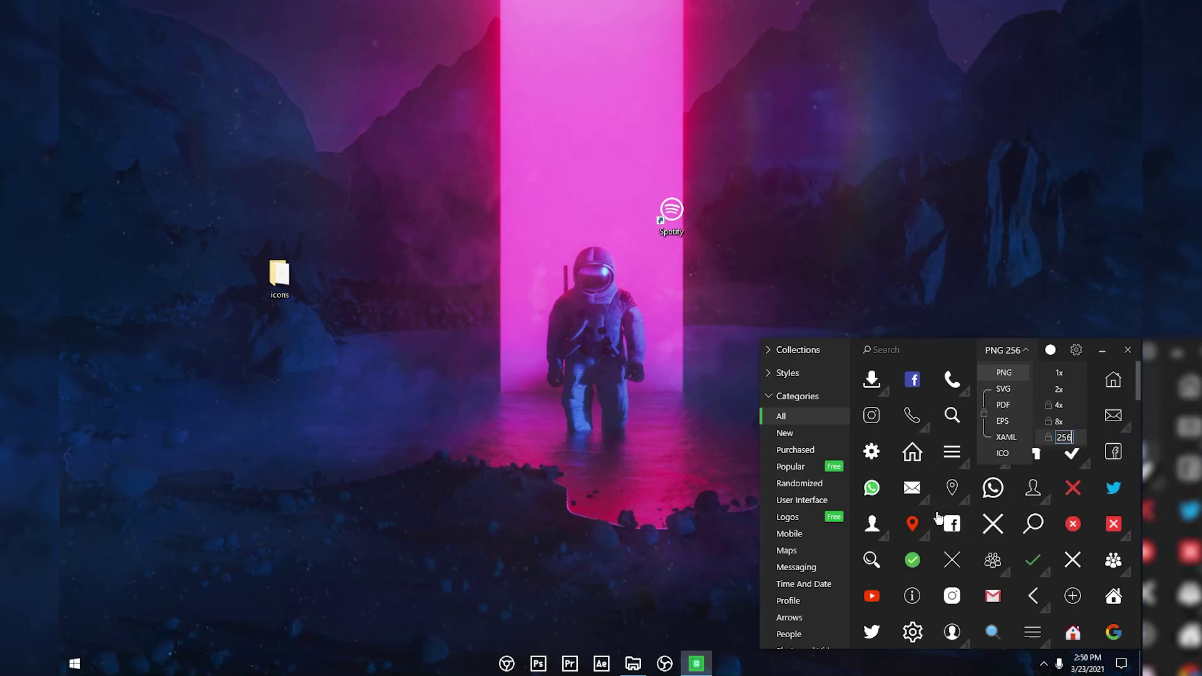
{"action": "left_click", "coordinate": [1008, 351]}
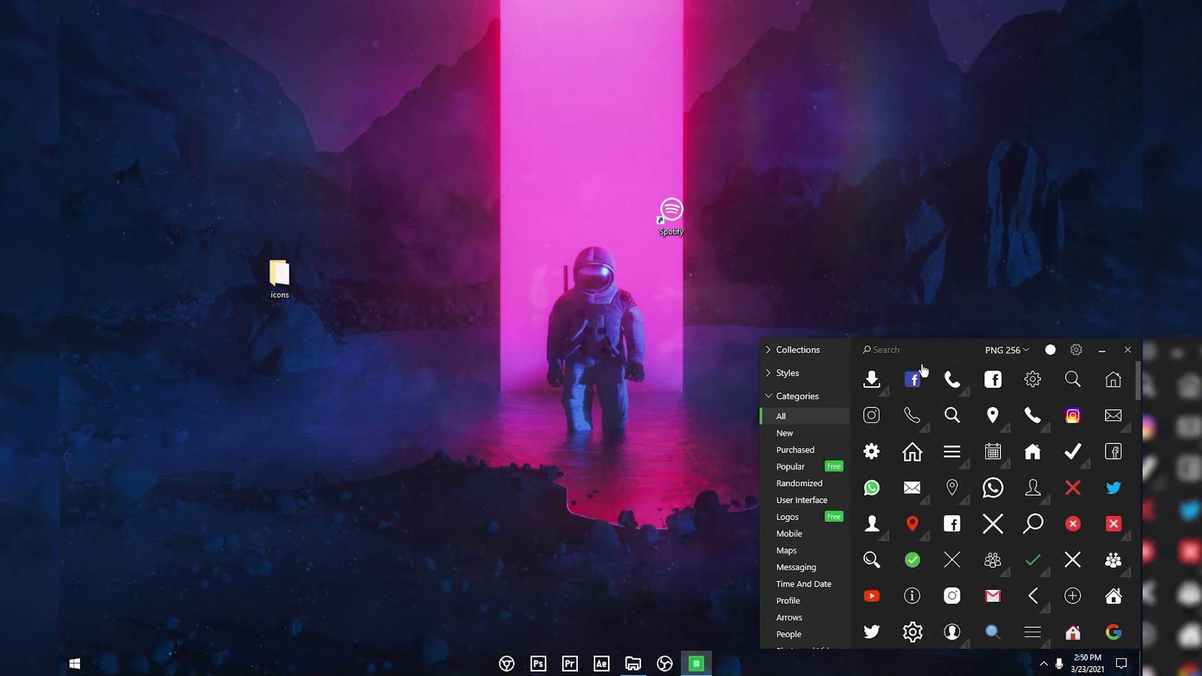
{"action": "type", "text": "spotify"}
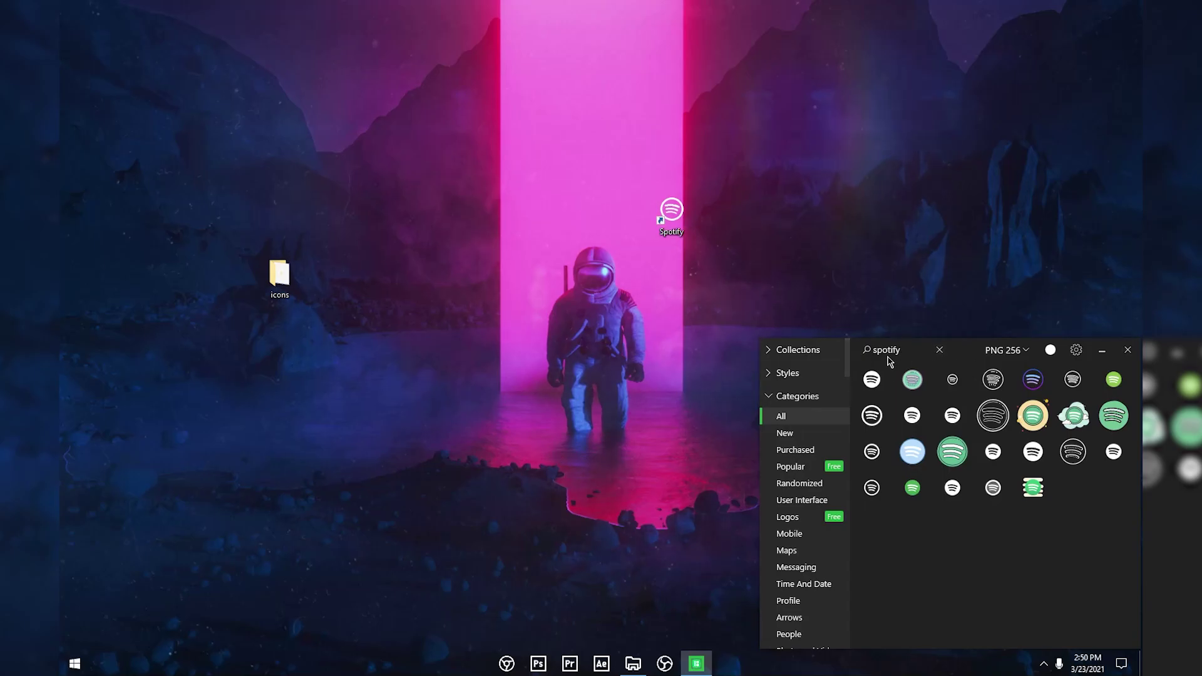
Load photopea.com in Google Chrome
{"action": "left_click", "coordinate": [507, 664]}
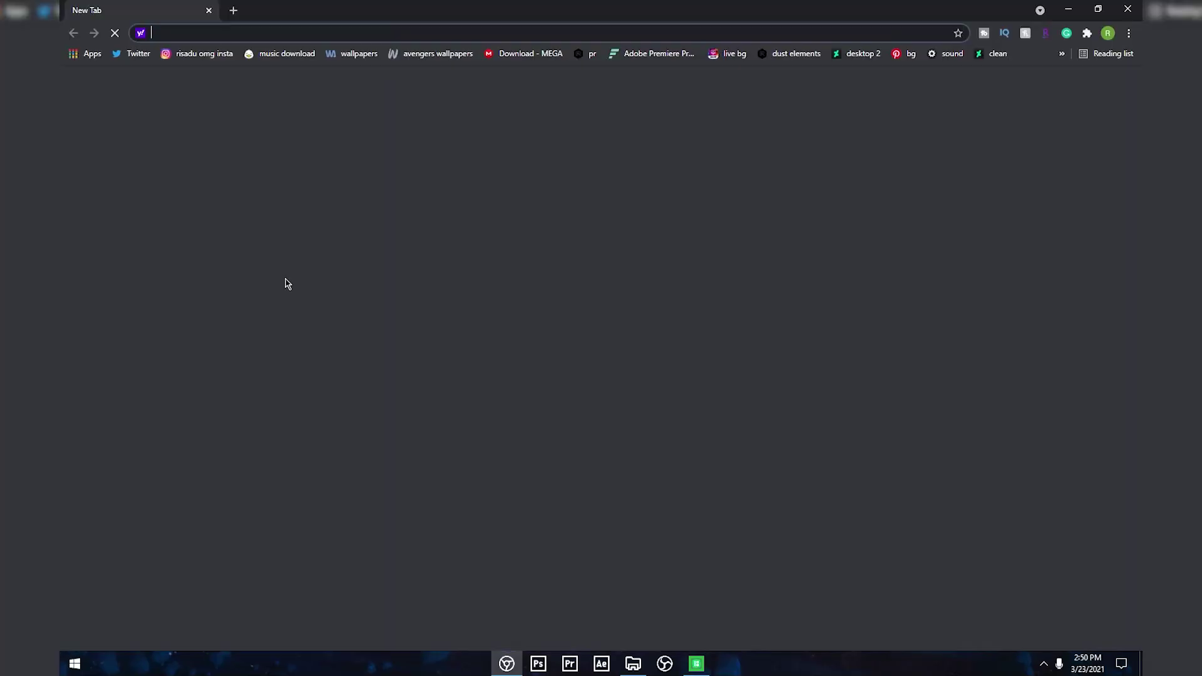
{"action": "type", "text": "photopea.com"}
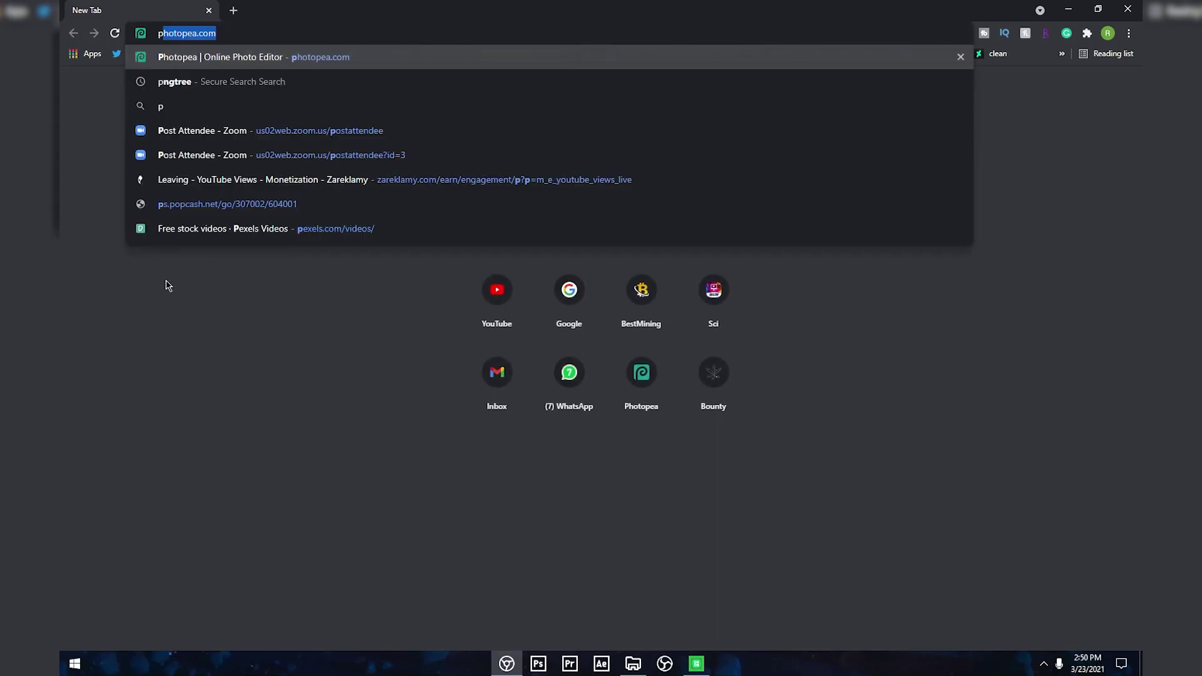
{"action": "key", "text": "Return"}
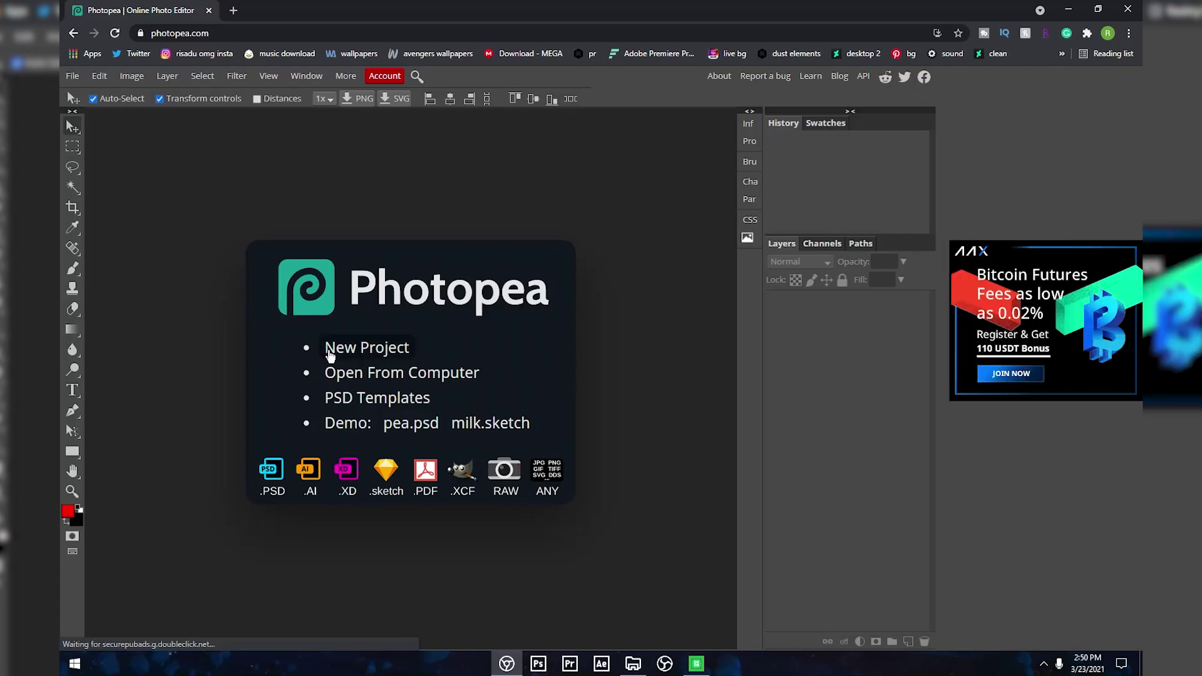
Create a new 256 × 256 px project with a Transparent background
{"action": "left_click", "coordinate": [382, 342]}
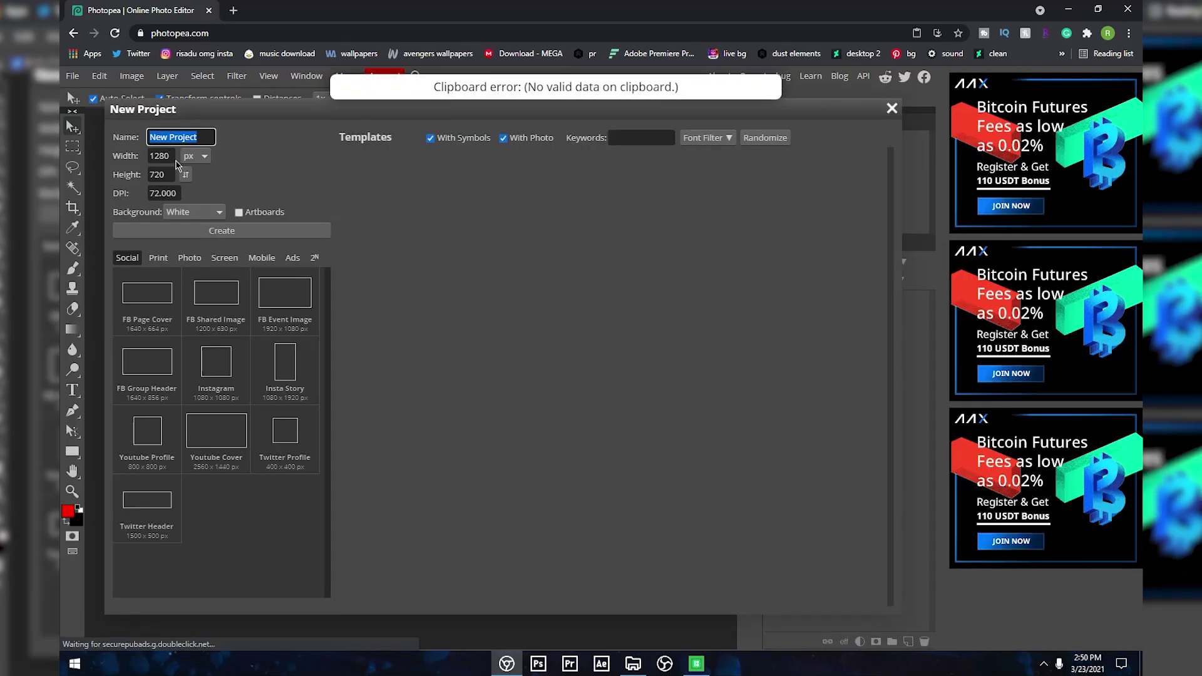
{"action": "double_click", "coordinate": [161, 156]}
{"action": "type", "text": "256"}
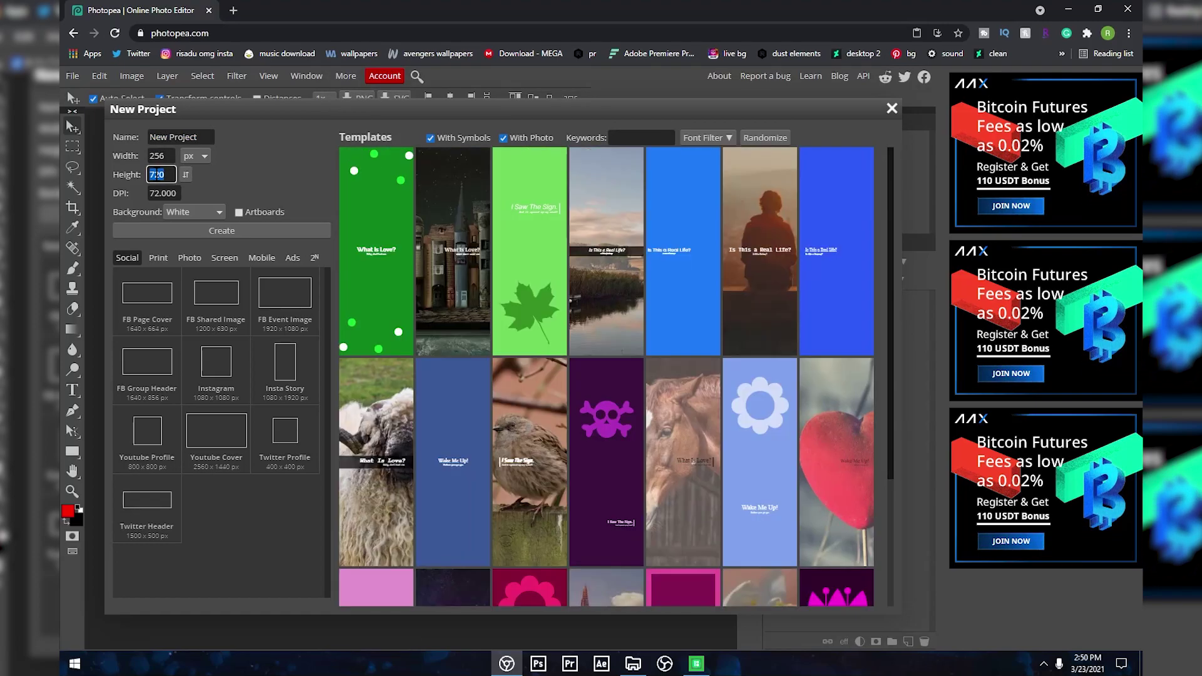
{"action": "double_click", "coordinate": [157, 174]}
{"action": "type", "text": "256"}
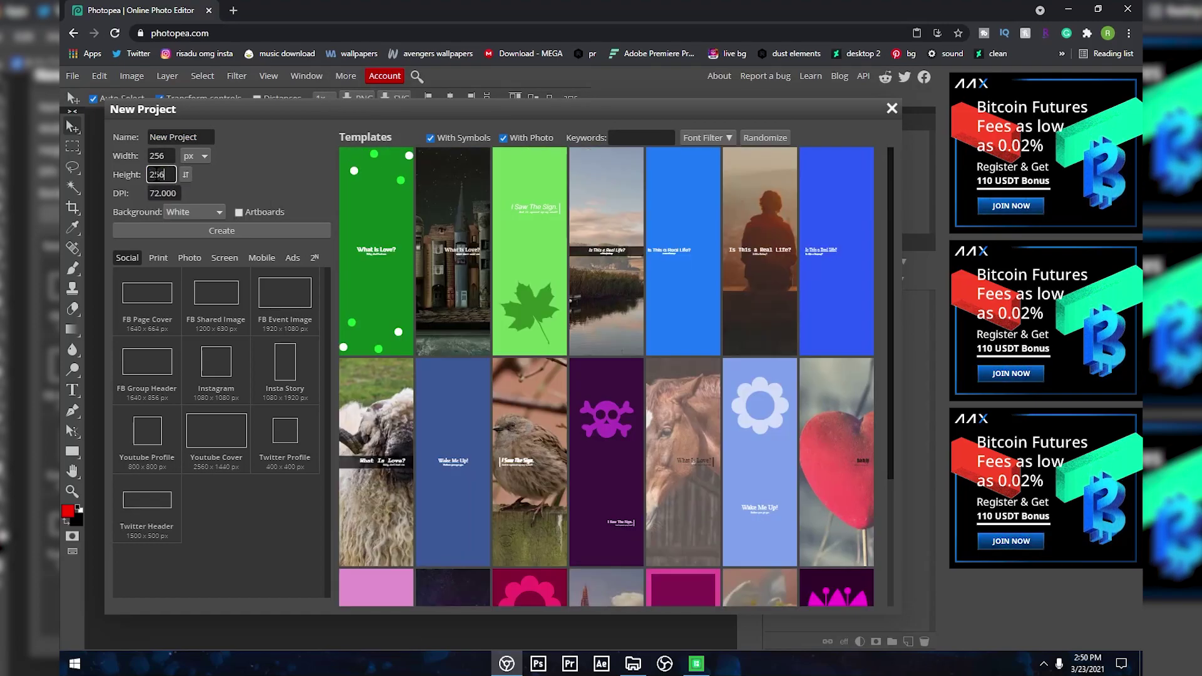
{"action": "left_click", "coordinate": [183, 213]}
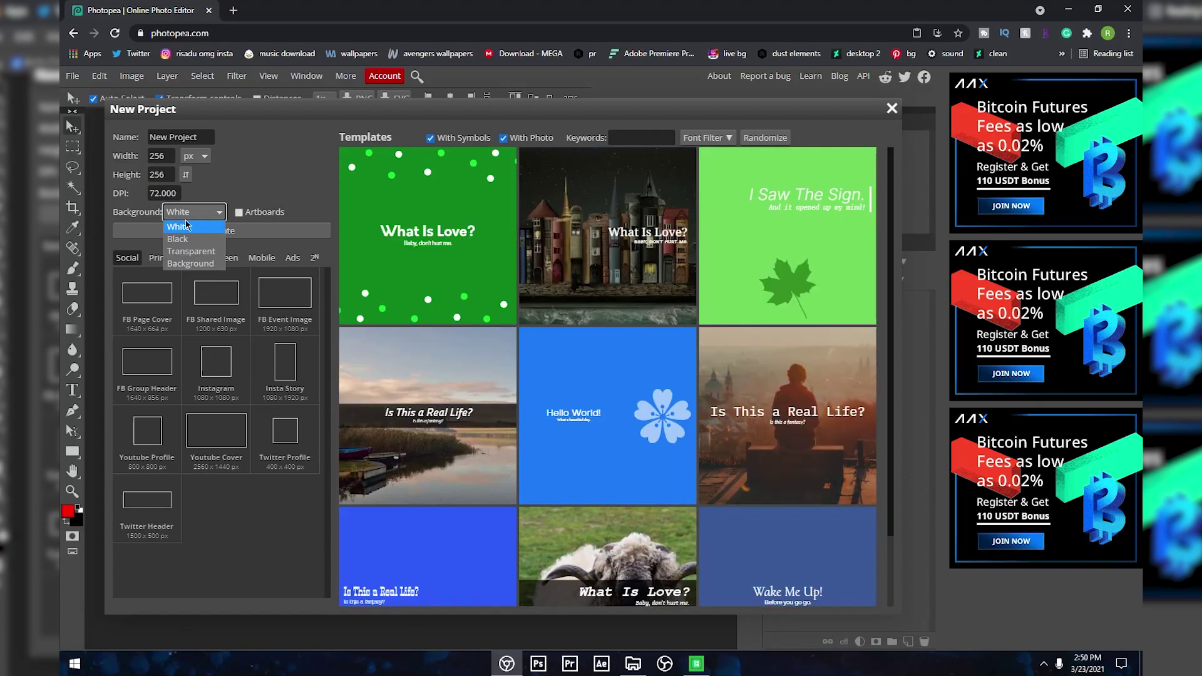
{"action": "left_click", "coordinate": [194, 253]}
{"action": "left_click", "coordinate": [280, 233]}
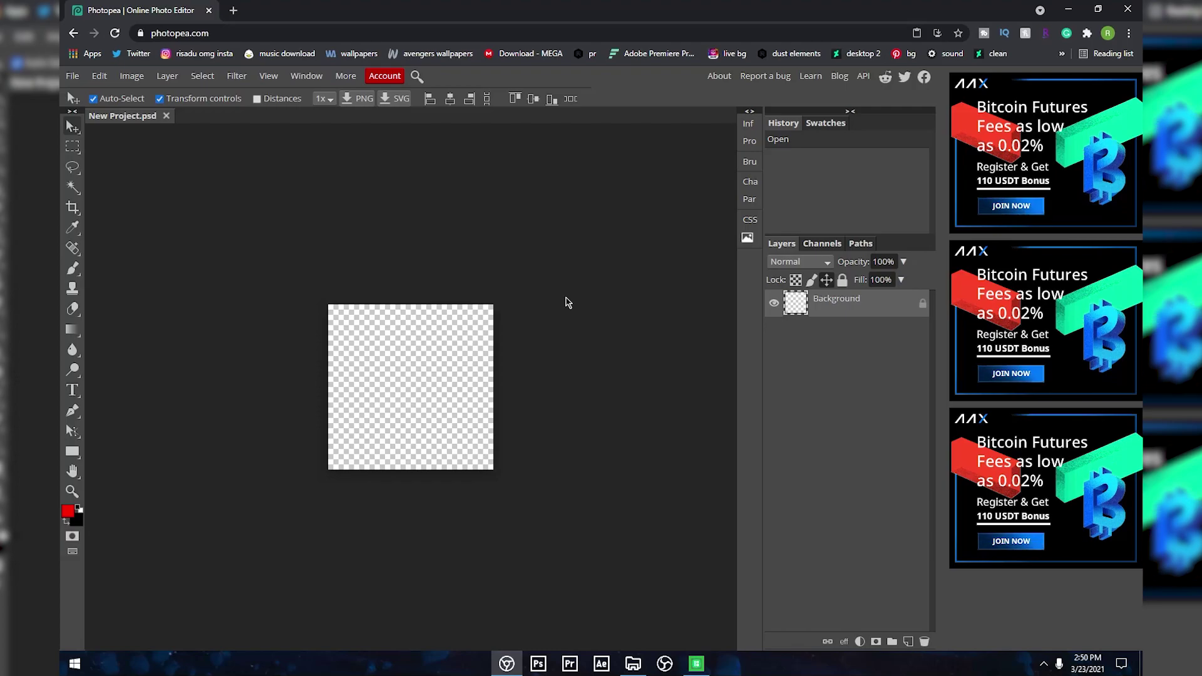
Drag a white Spotify icon onto the canvas and change Pichon's export size to 128, then 127 px
{"action": "left_click", "coordinate": [697, 664]}
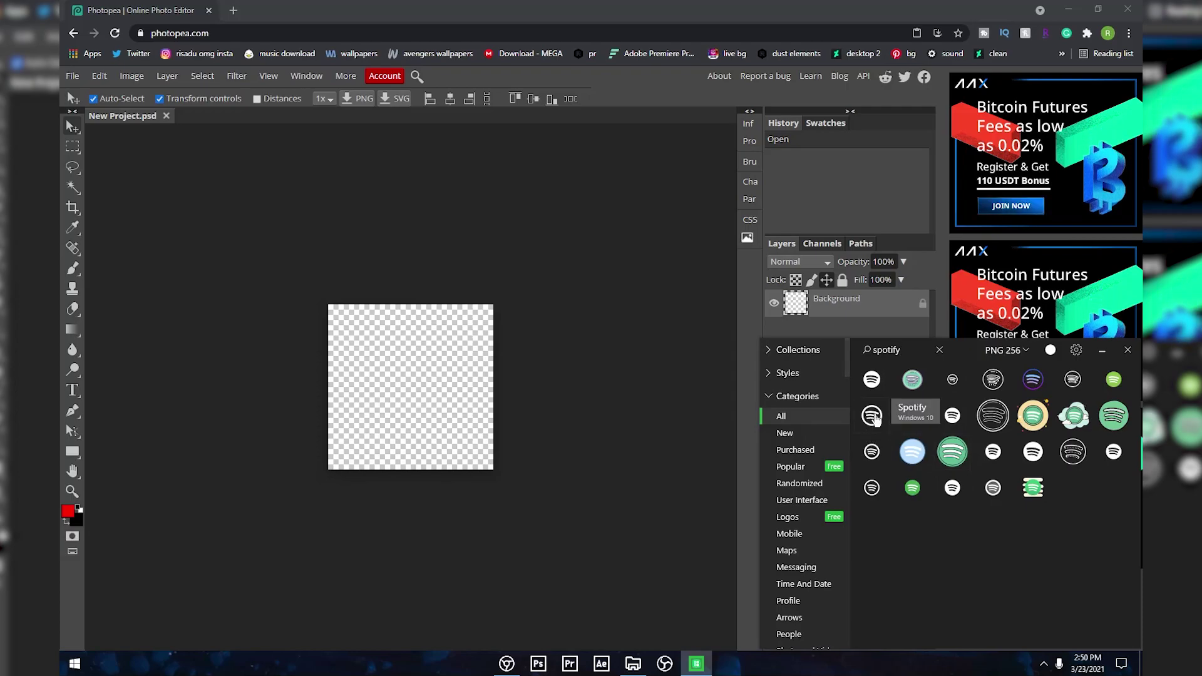
{"action": "left_click_drag", "start_coordinate": [533, 349], "coordinate": [413, 367]}
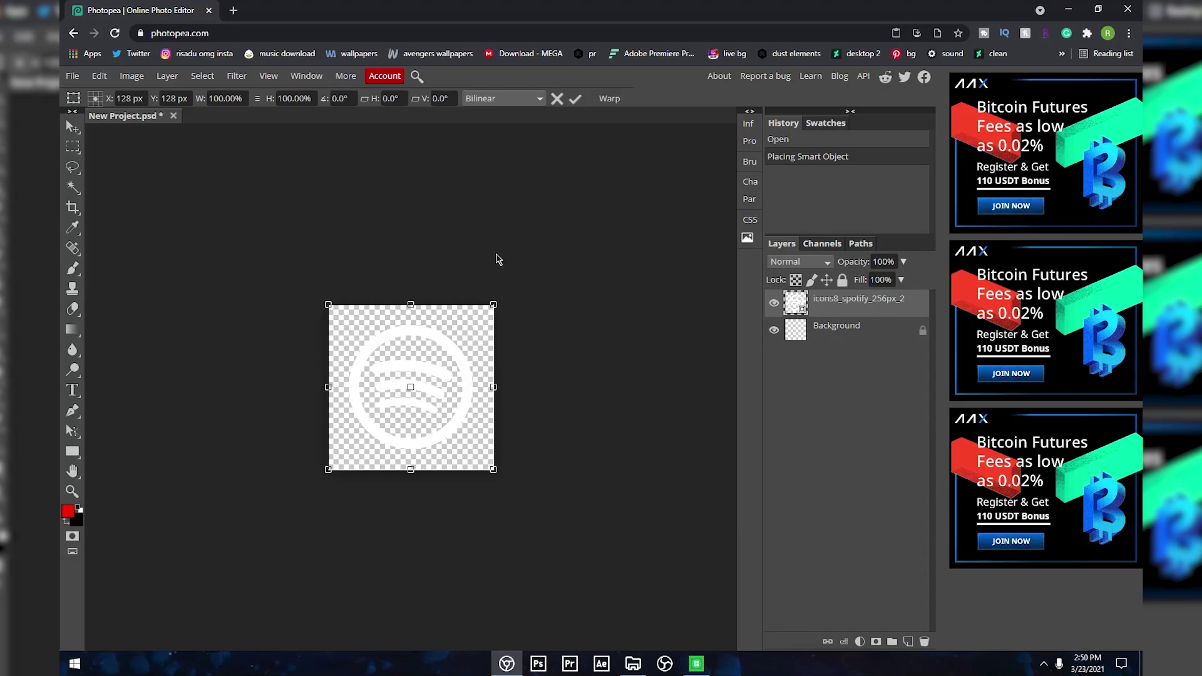
{"action": "left_click", "coordinate": [696, 664]}
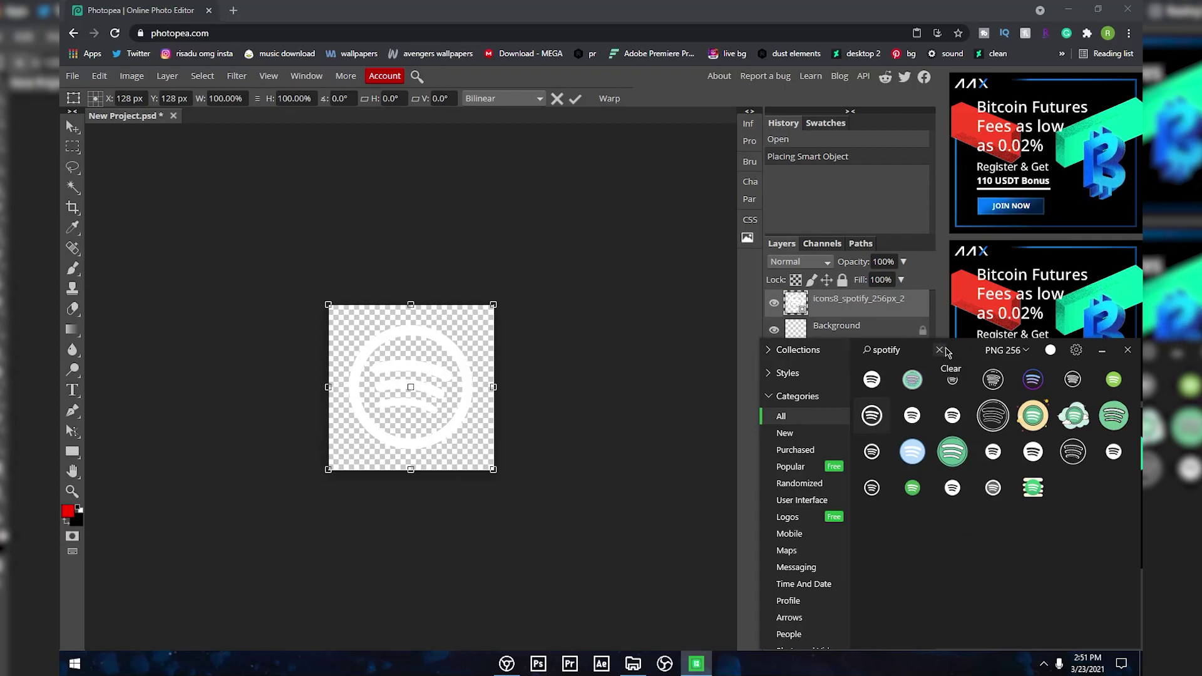
{"action": "left_click", "coordinate": [1010, 351]}
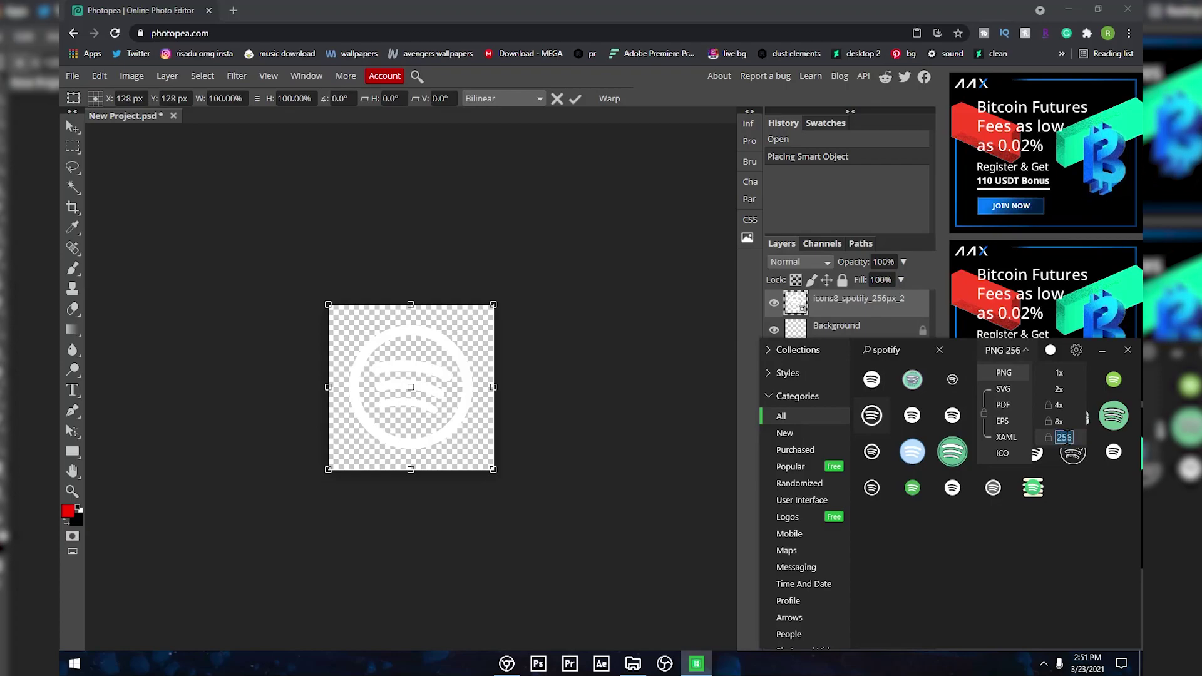
{"action": "type", "text": "128"}
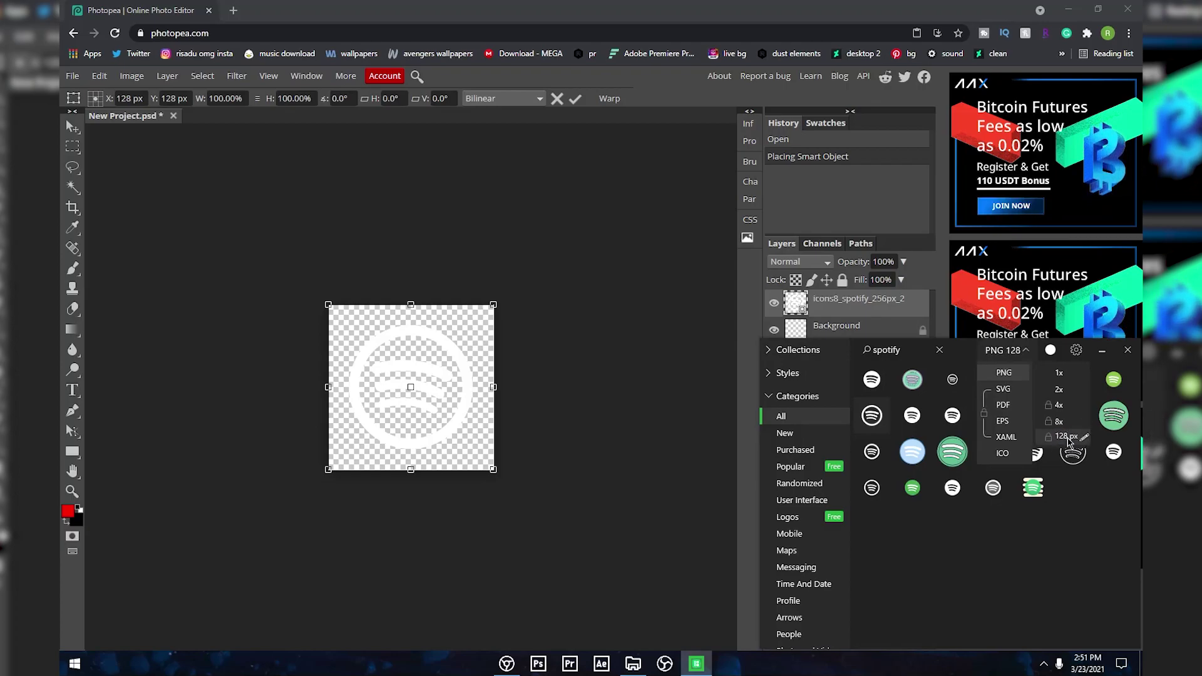
{"action": "key", "text": "Return"}
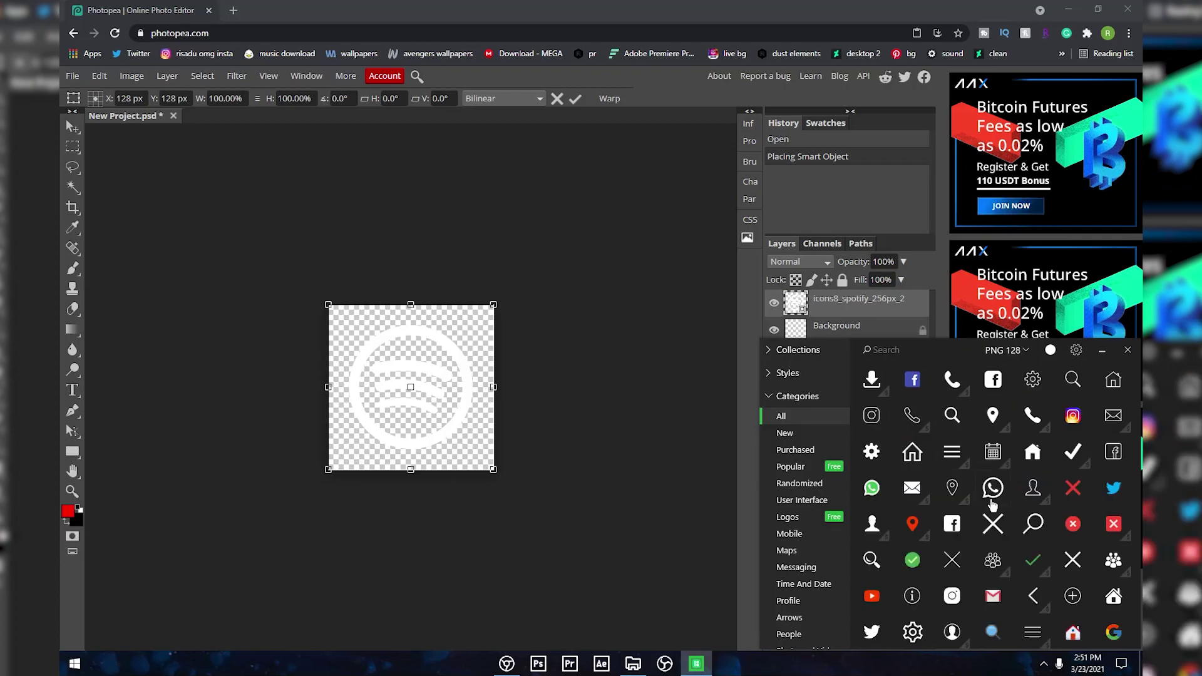
{"action": "left_click", "coordinate": [1006, 350]}
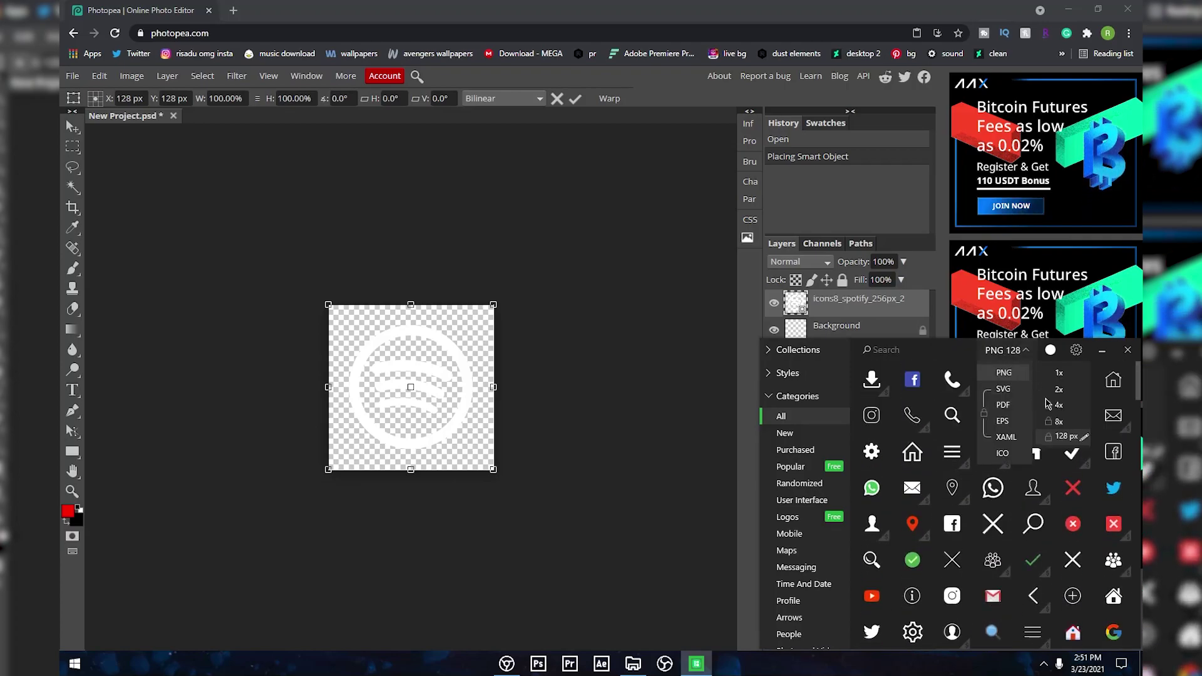
{"action": "left_click", "coordinate": [1075, 438]}
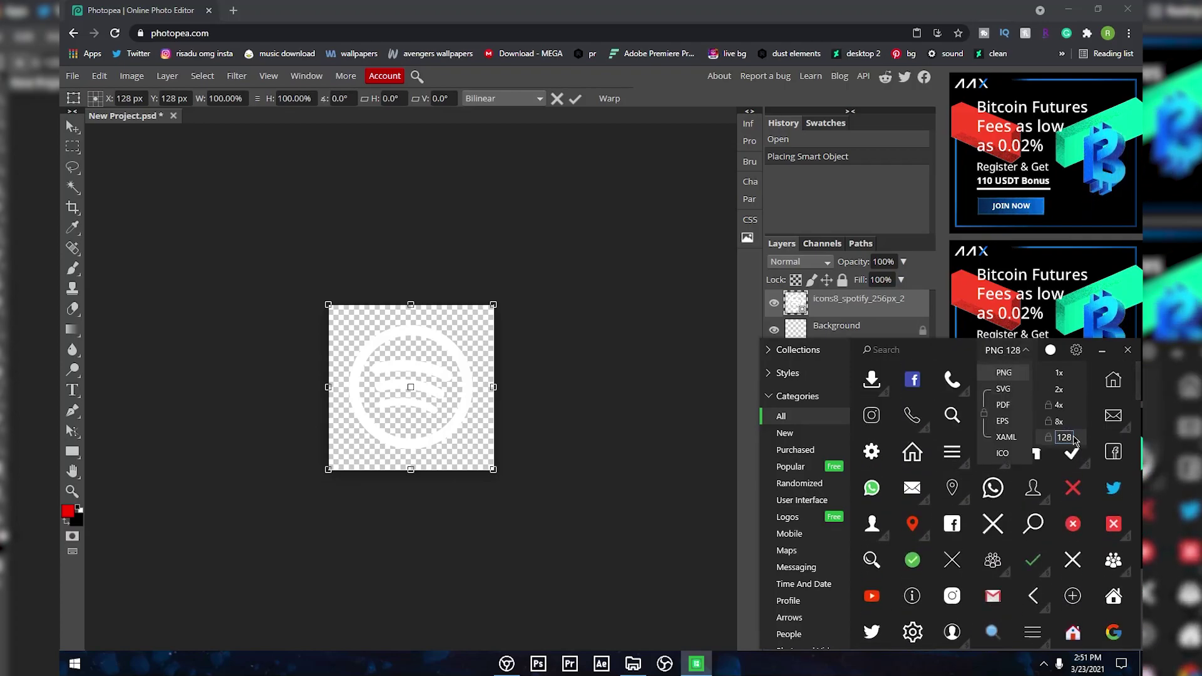
{"action": "key", "text": "BackSpace"}
{"action": "type", "text": "7"}
{"action": "key", "text": "Return"}
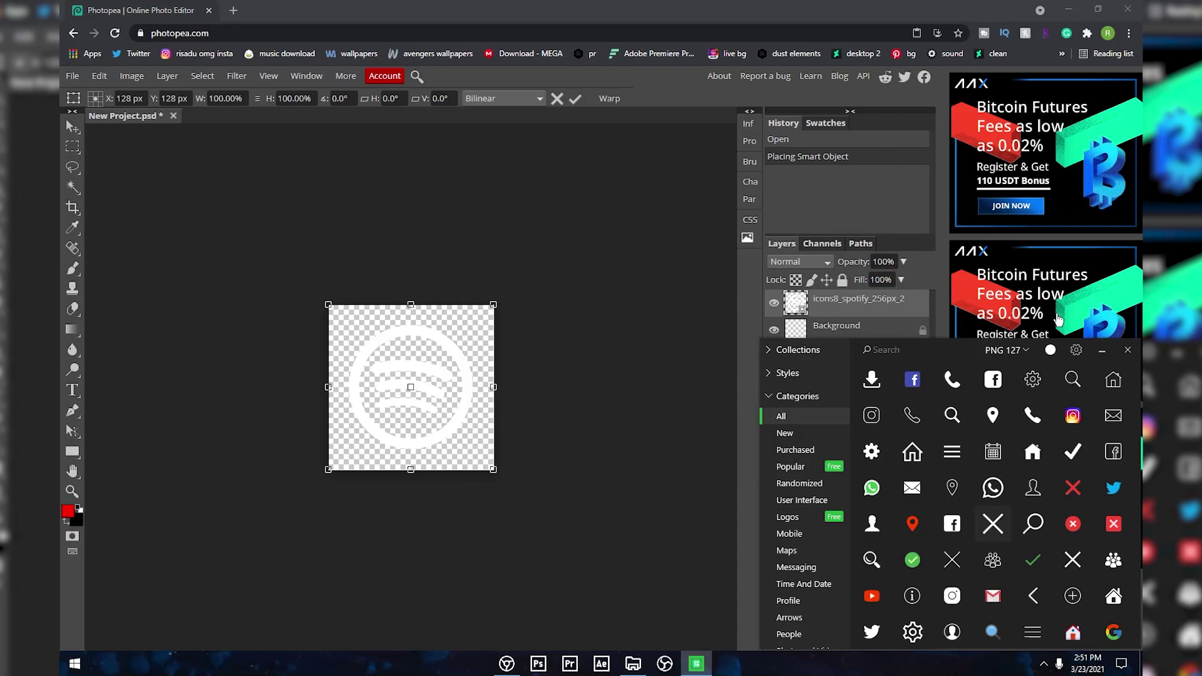
Close the icon picker and commit the placed icons8_spotify_256px_2 layer
{"action": "left_click", "coordinate": [1128, 353]}
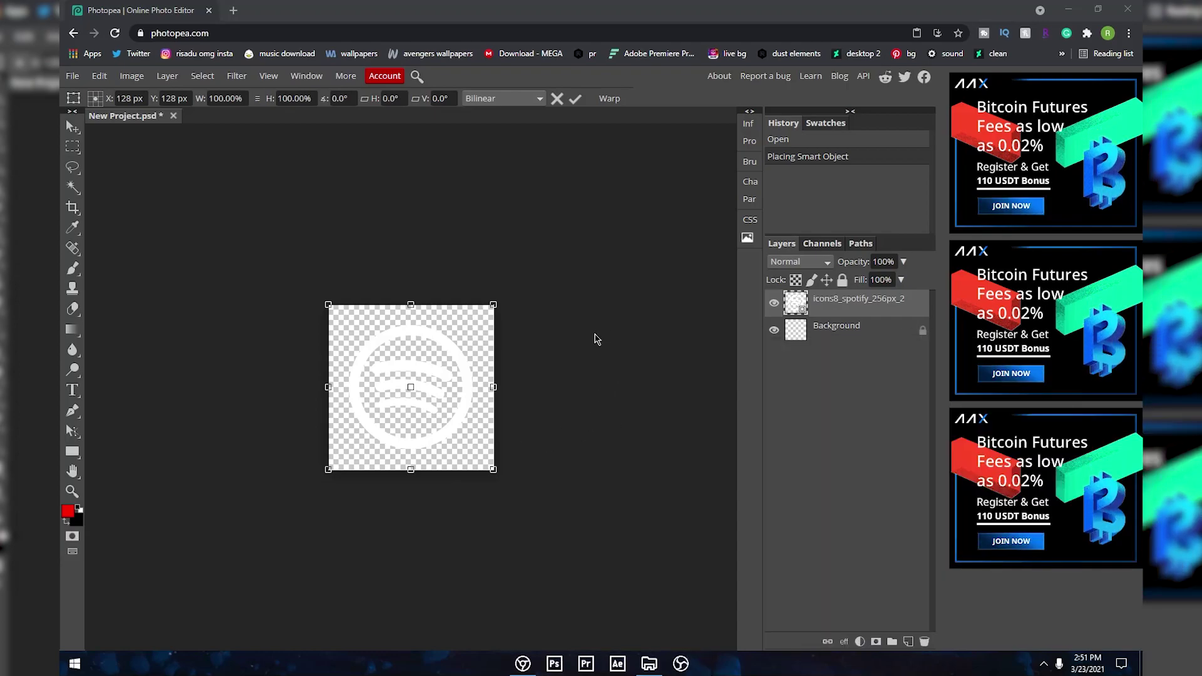
{"action": "scroll", "coordinate": [451, 397], "scroll_direction": "up", "scroll_amount": 1}
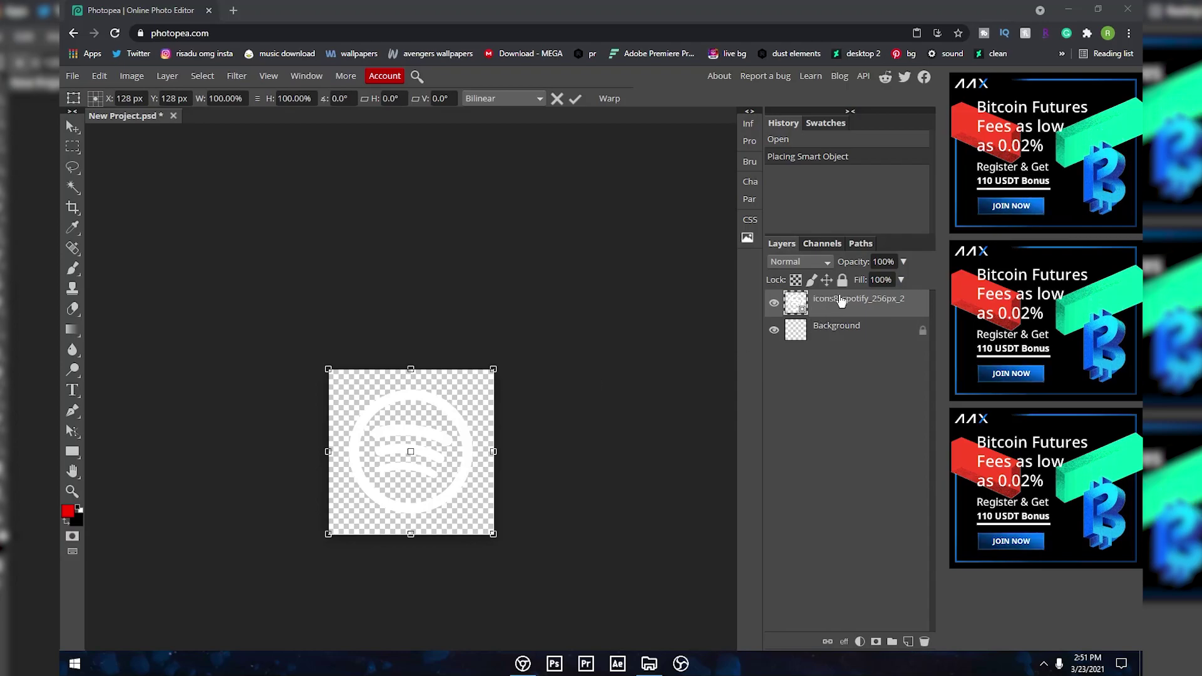
{"action": "scroll", "coordinate": [476, 446], "scroll_direction": "up", "scroll_amount": 2}
{"action": "scroll", "coordinate": [440, 487], "scroll_direction": "down", "scroll_amount": 4}
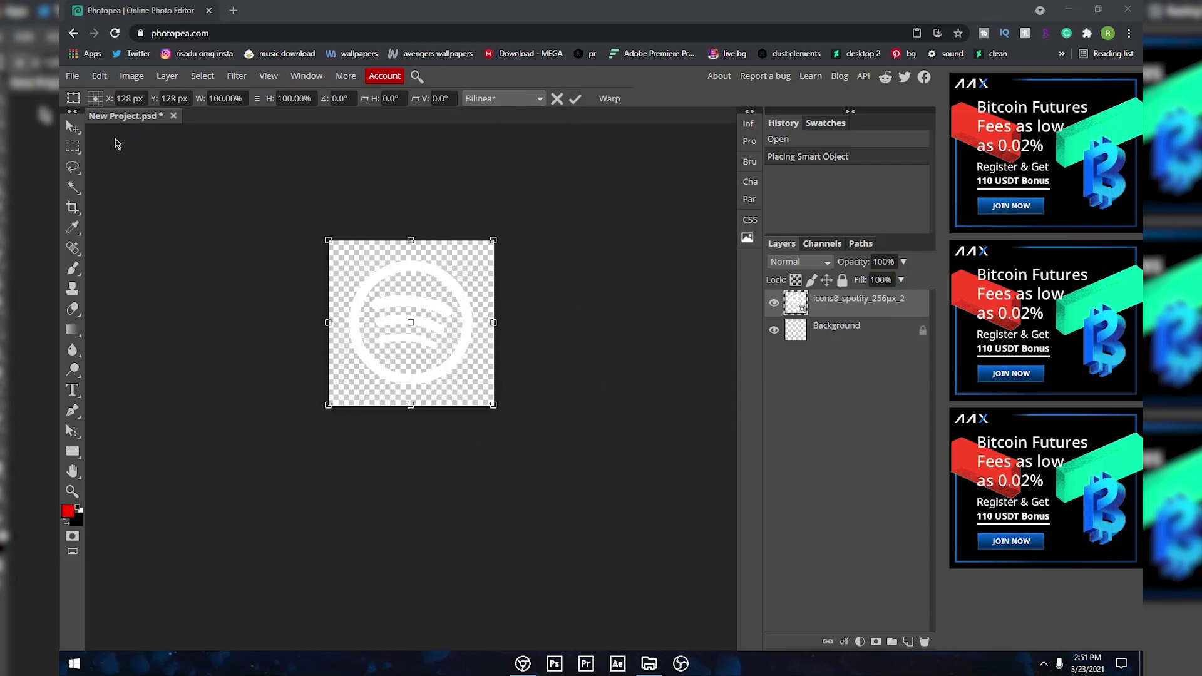
{"action": "left_click", "coordinate": [72, 125]}
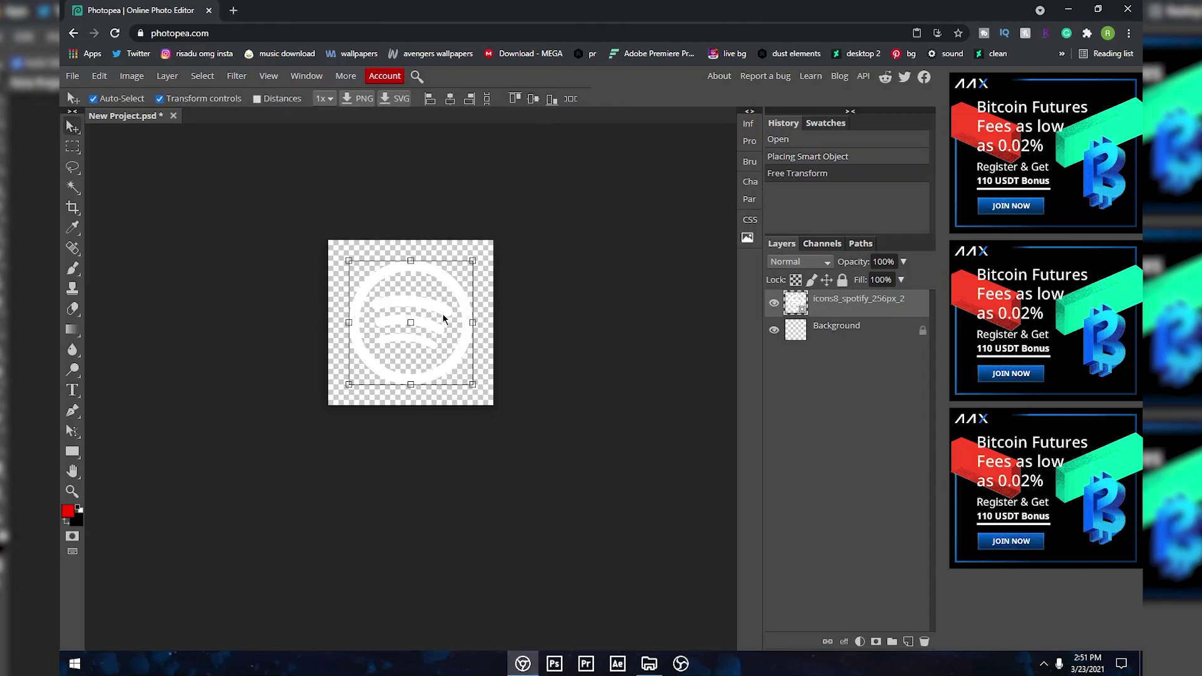
Scale the Spotify logo layer up to about 133% so it fills the canvas, and commit
{"action": "key", "text": "ctrl+0"}
{"action": "key", "text": "ctrl+minus"}
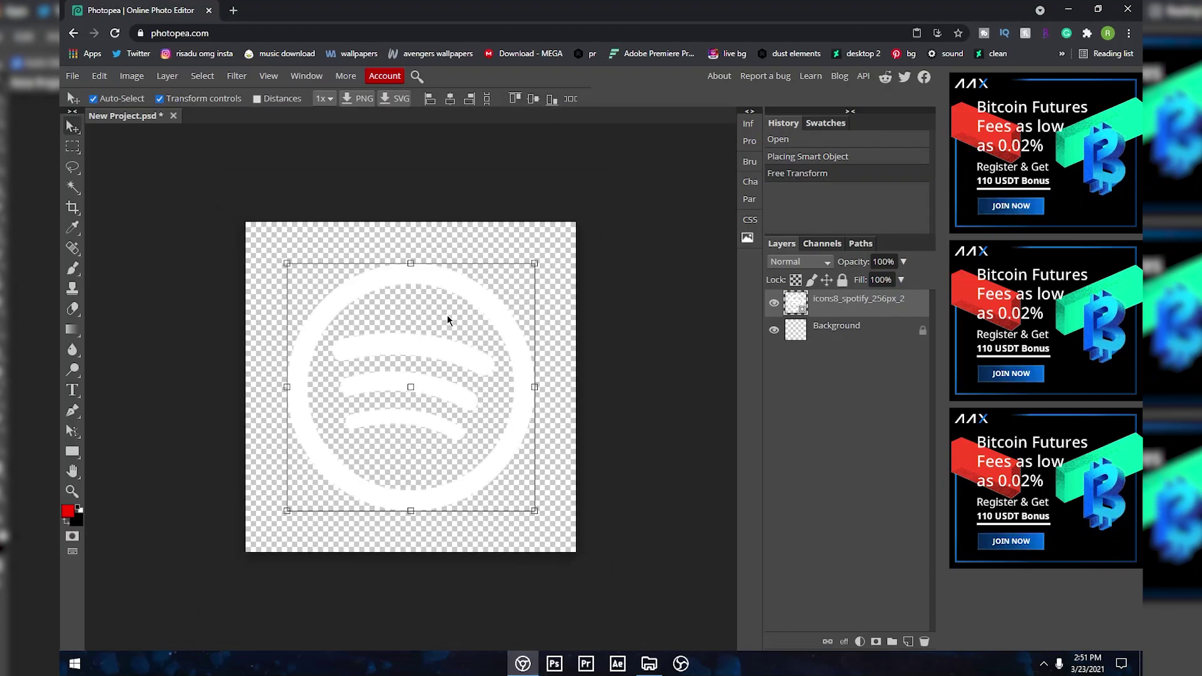
{"action": "left_click", "coordinate": [536, 262]}
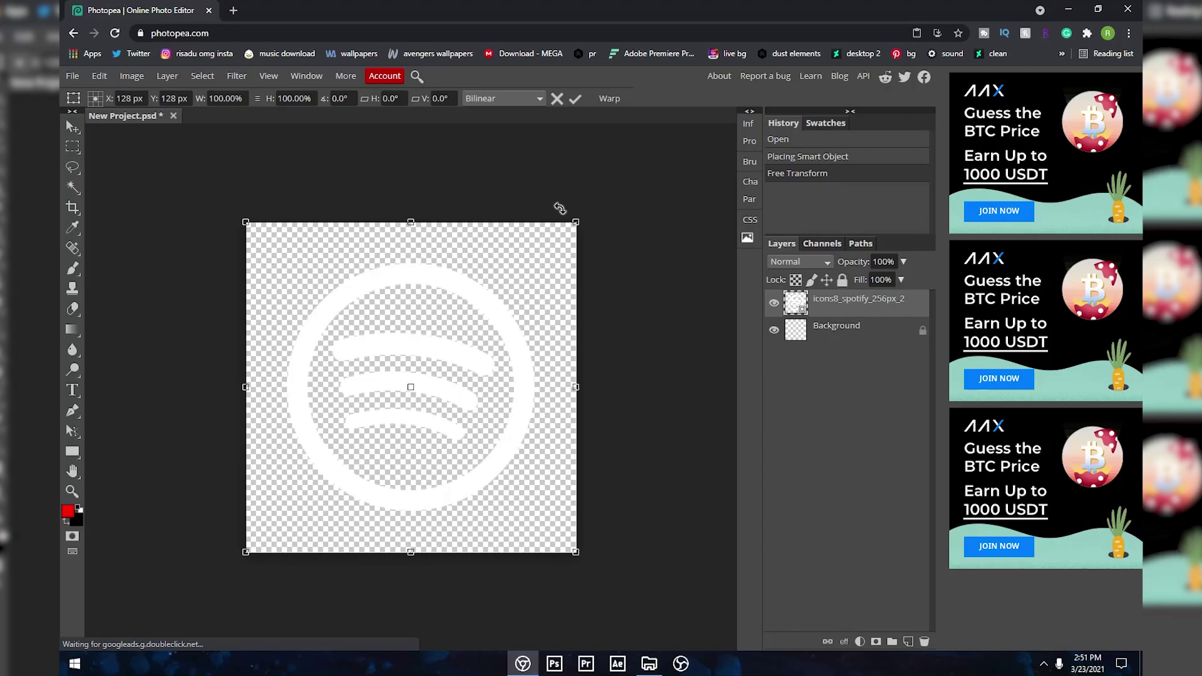
{"action": "left_click", "coordinate": [575, 98]}
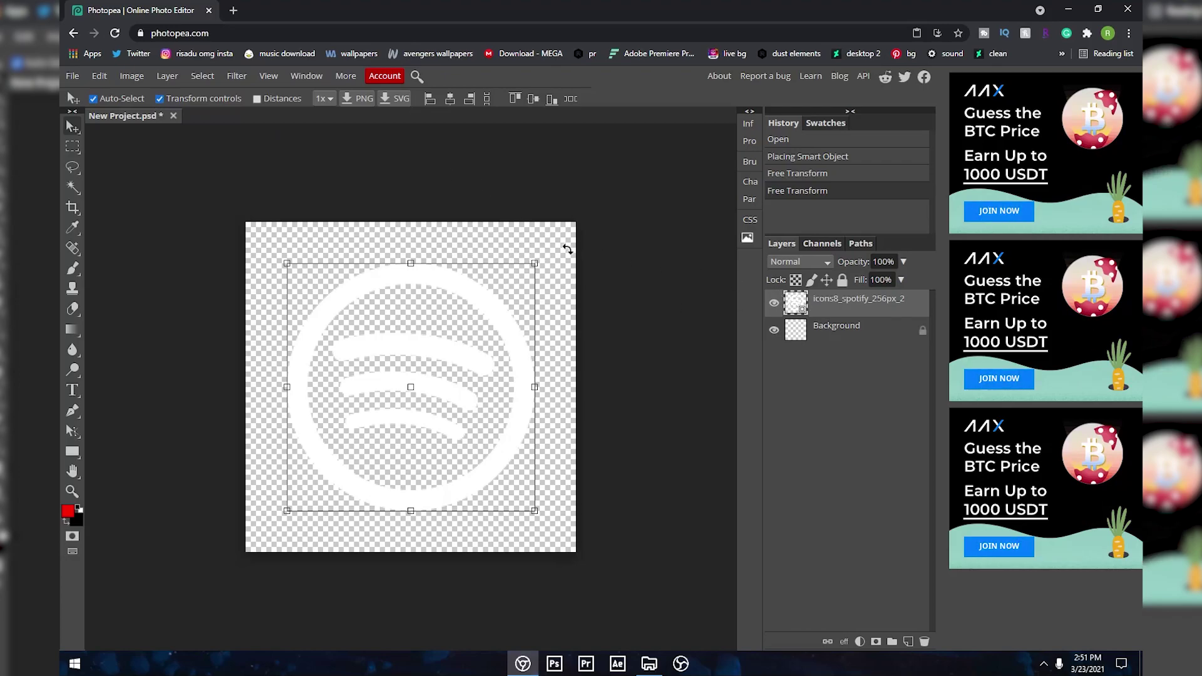
{"action": "left_click_drag", "start_coordinate": [535, 261], "coordinate": [639, 179]}
{"action": "key", "text": "ctrl+z"}
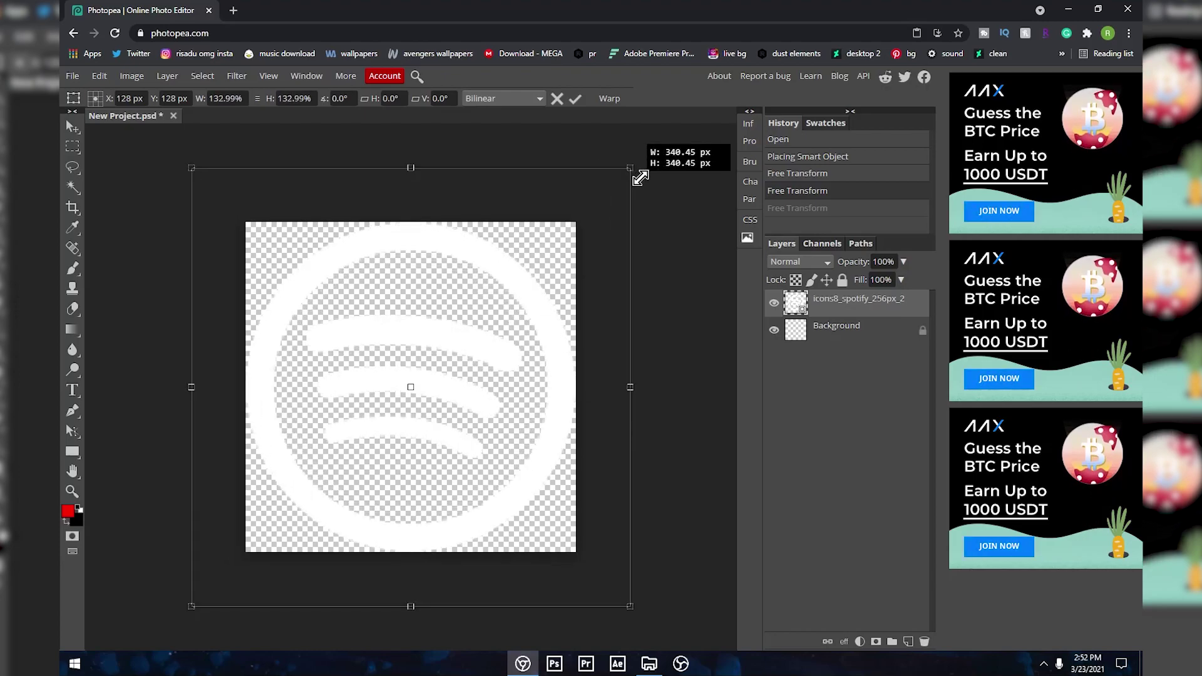
{"action": "left_click", "coordinate": [577, 100]}
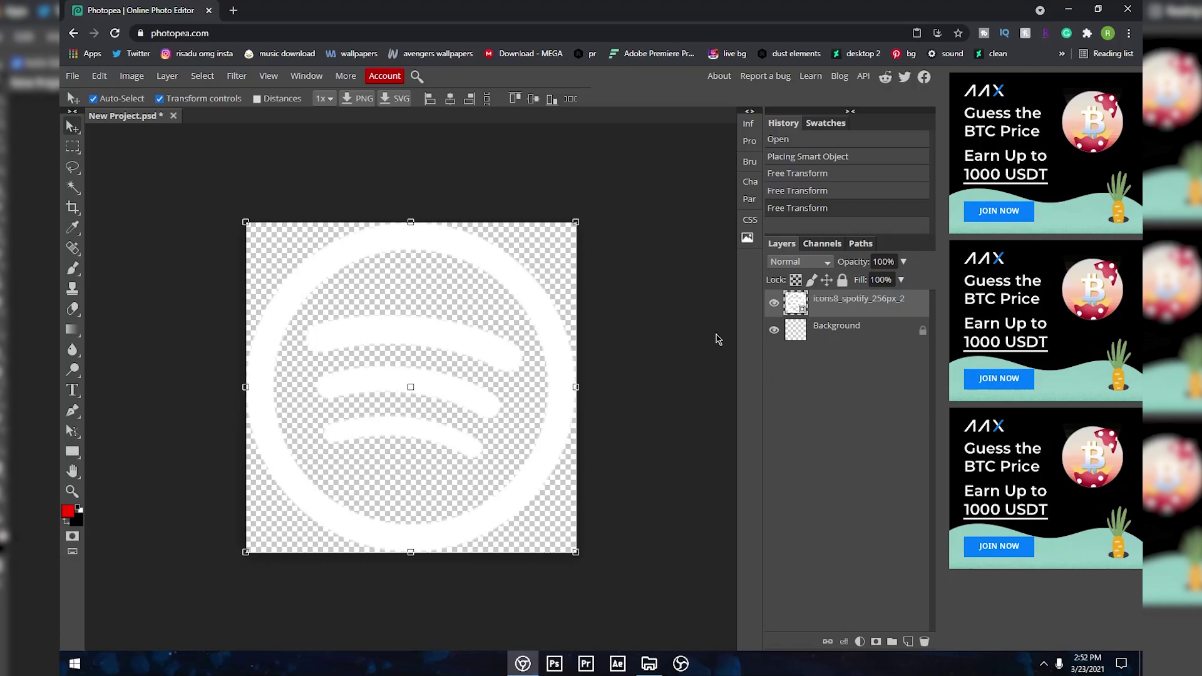
{"action": "left_click", "coordinate": [720, 268]}
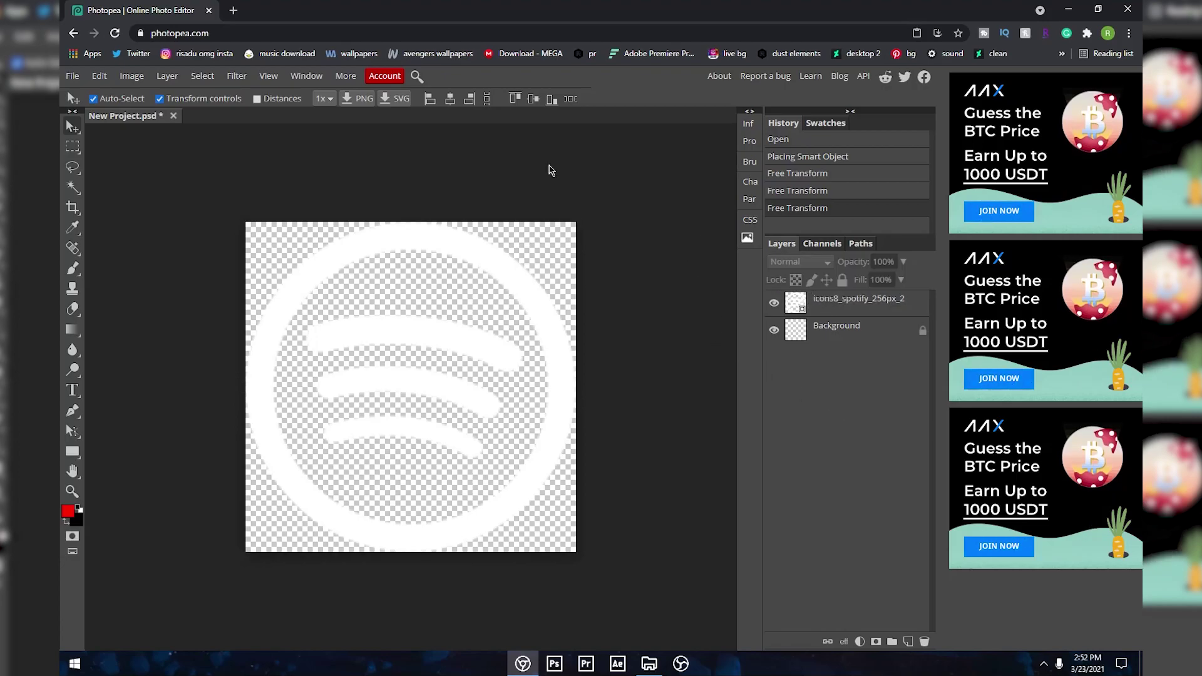
{"action": "left_click", "coordinate": [73, 76]}
Export the canvas as a 256×256 ICO saved as spotify in Desktop\icons
{"action": "mouse_move", "coordinate": [113, 266]}
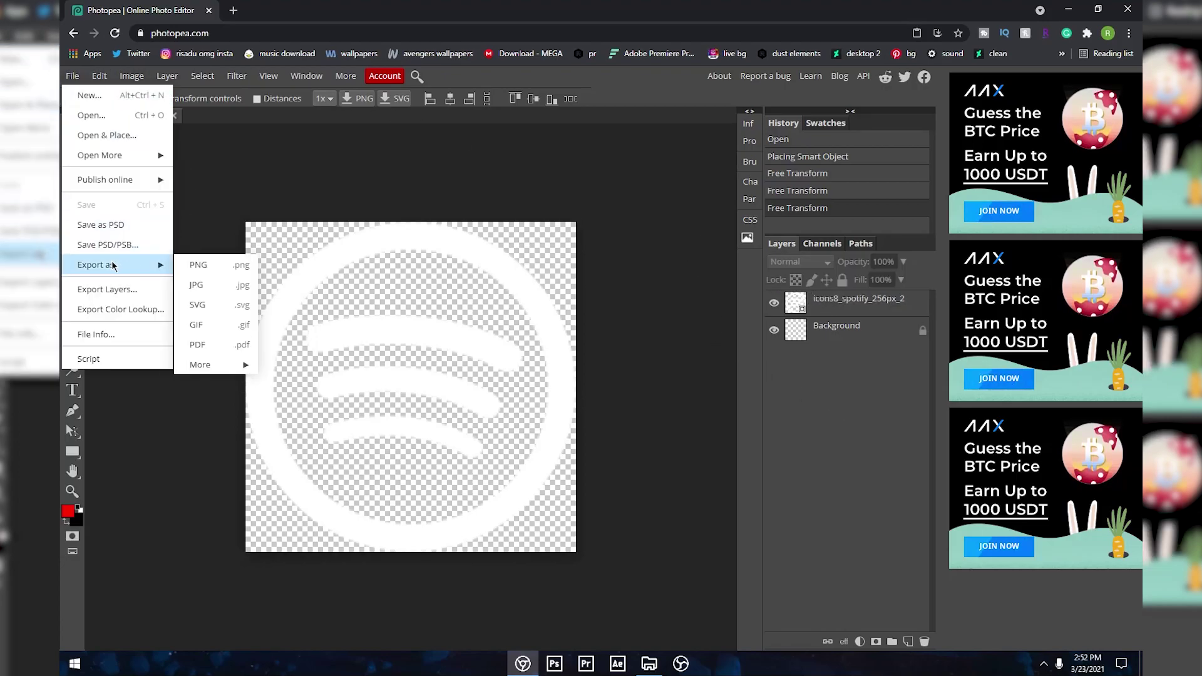
{"action": "mouse_move", "coordinate": [213, 359]}
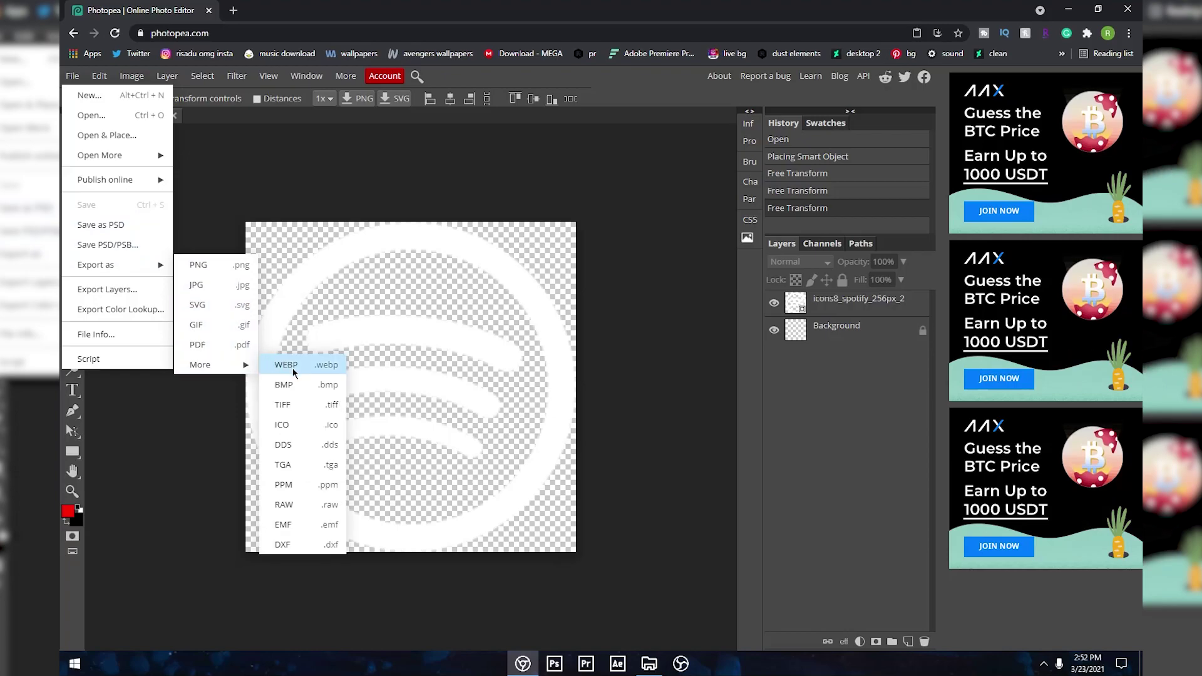
{"action": "left_click", "coordinate": [302, 425]}
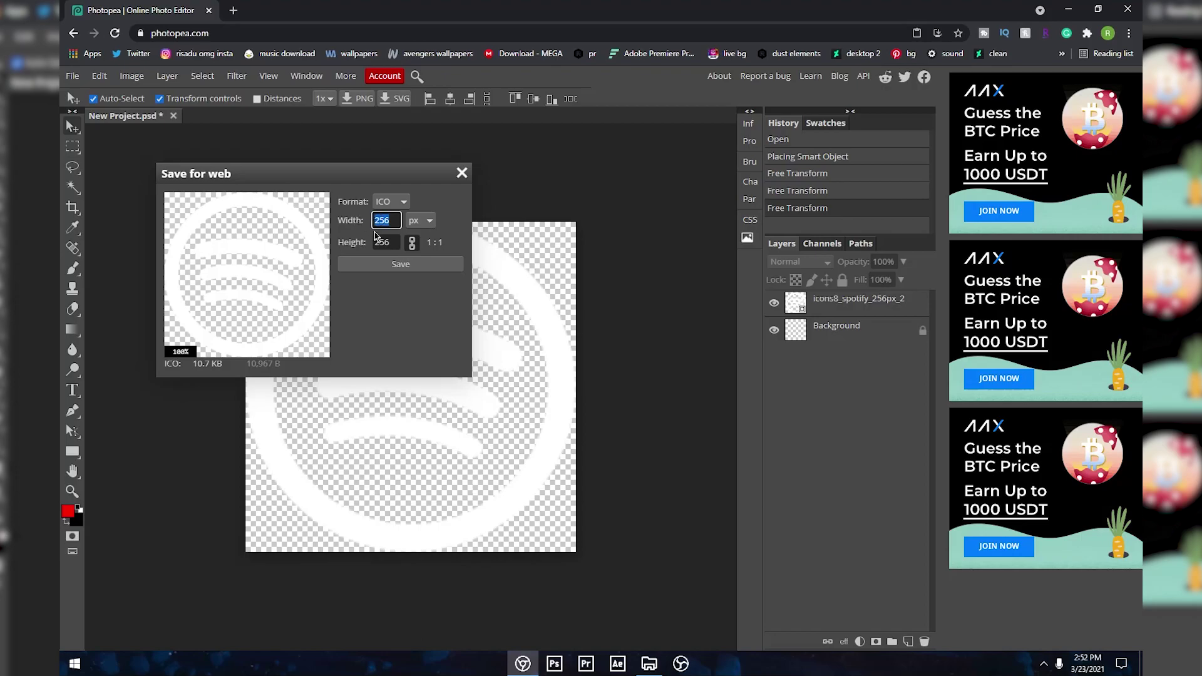
{"action": "key", "text": "Tab"}
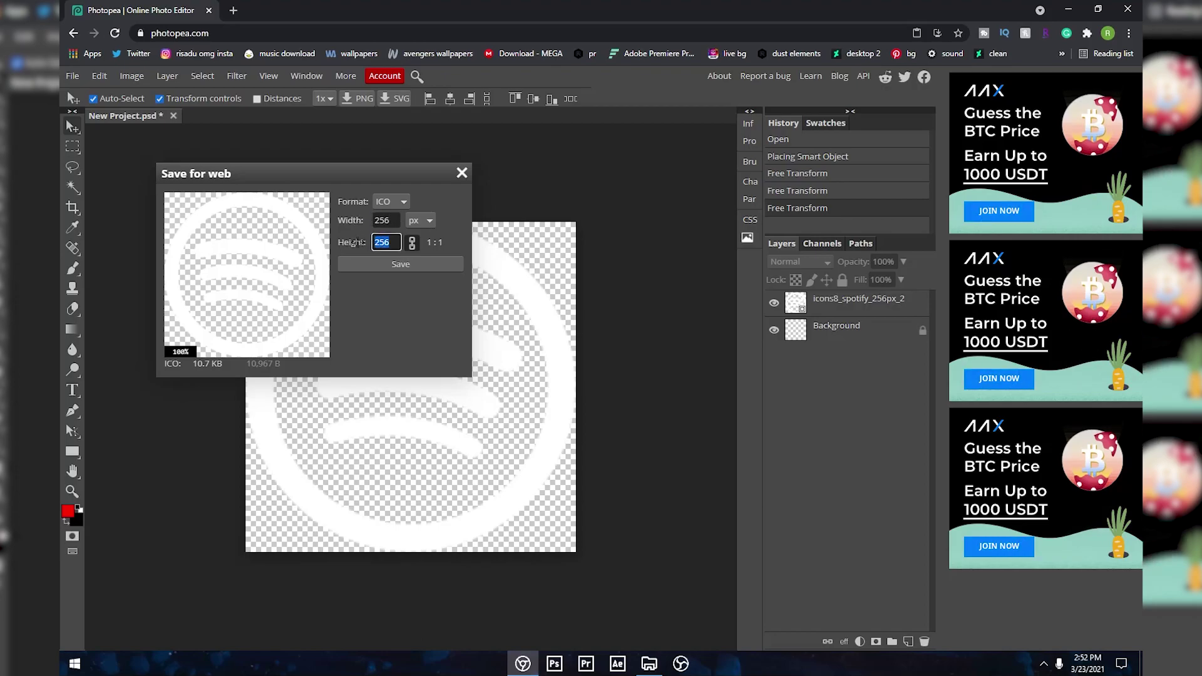
{"action": "left_click", "coordinate": [390, 219]}
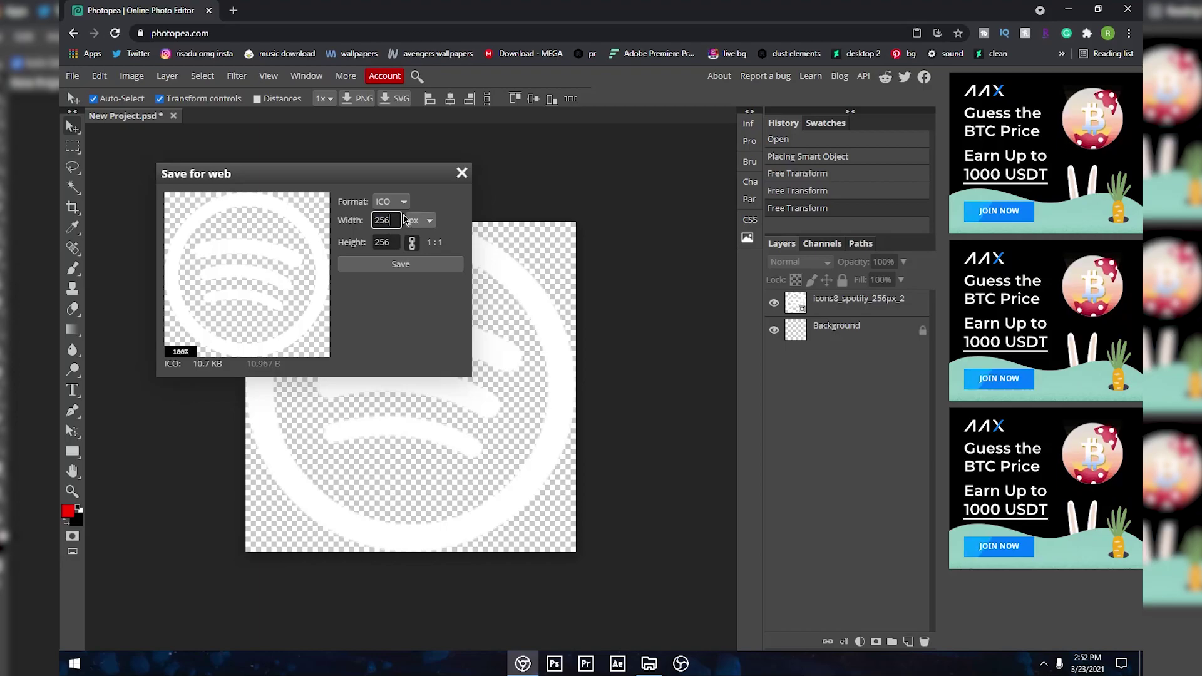
{"action": "left_click", "coordinate": [398, 264]}
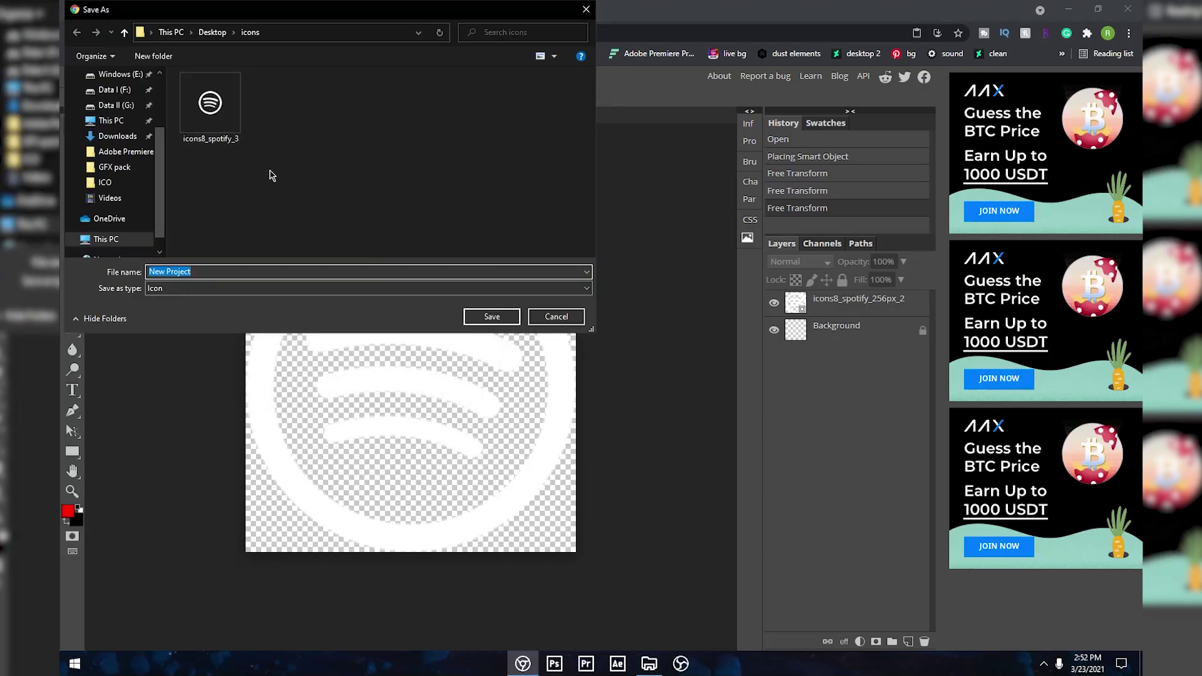
{"action": "type", "text": "spotify"}
{"action": "left_click", "coordinate": [492, 316]}
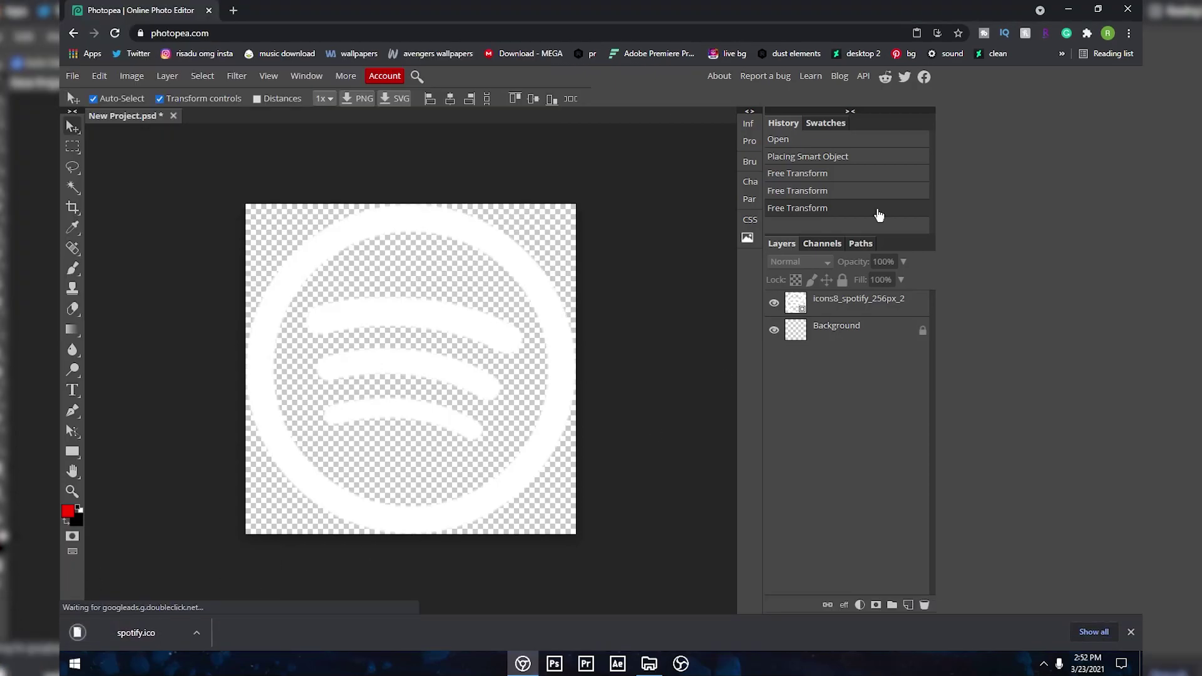
Duplicate the Spotify desktop shortcut and place the copy beside the original
{"action": "left_click", "coordinate": [1067, 9]}
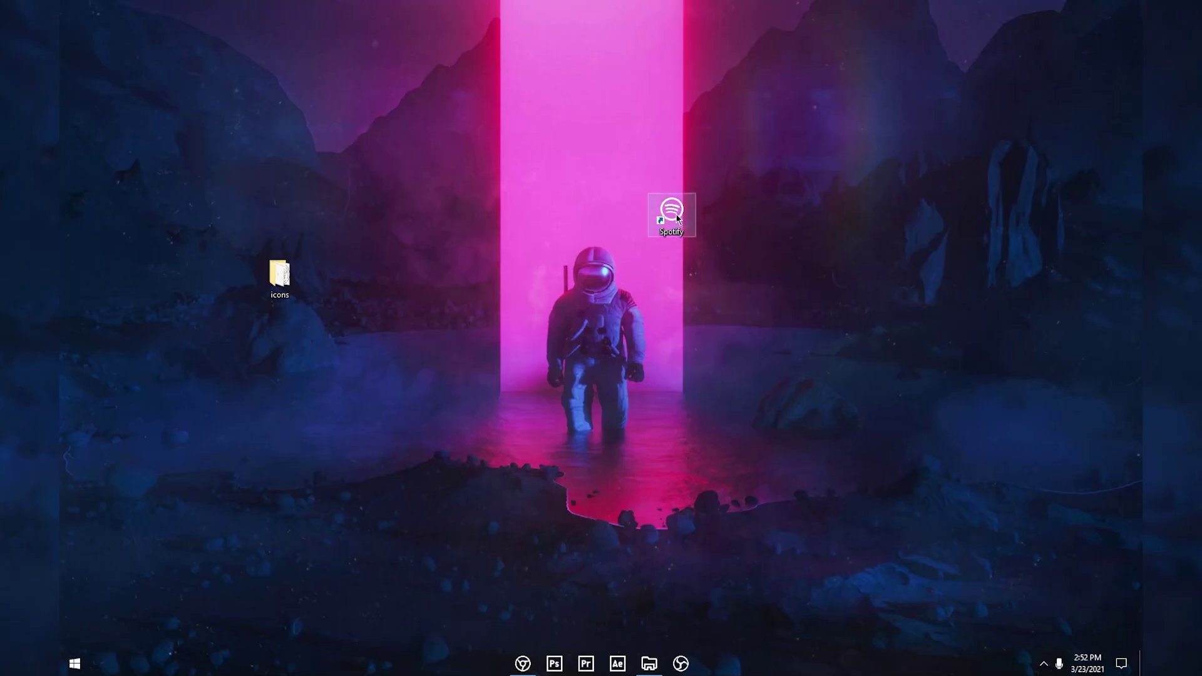
{"action": "left_click_drag", "start_coordinate": [670, 211], "coordinate": [573, 212]}
{"action": "key", "text": "ctrl+c"}
{"action": "key", "text": "ctrl+v"}
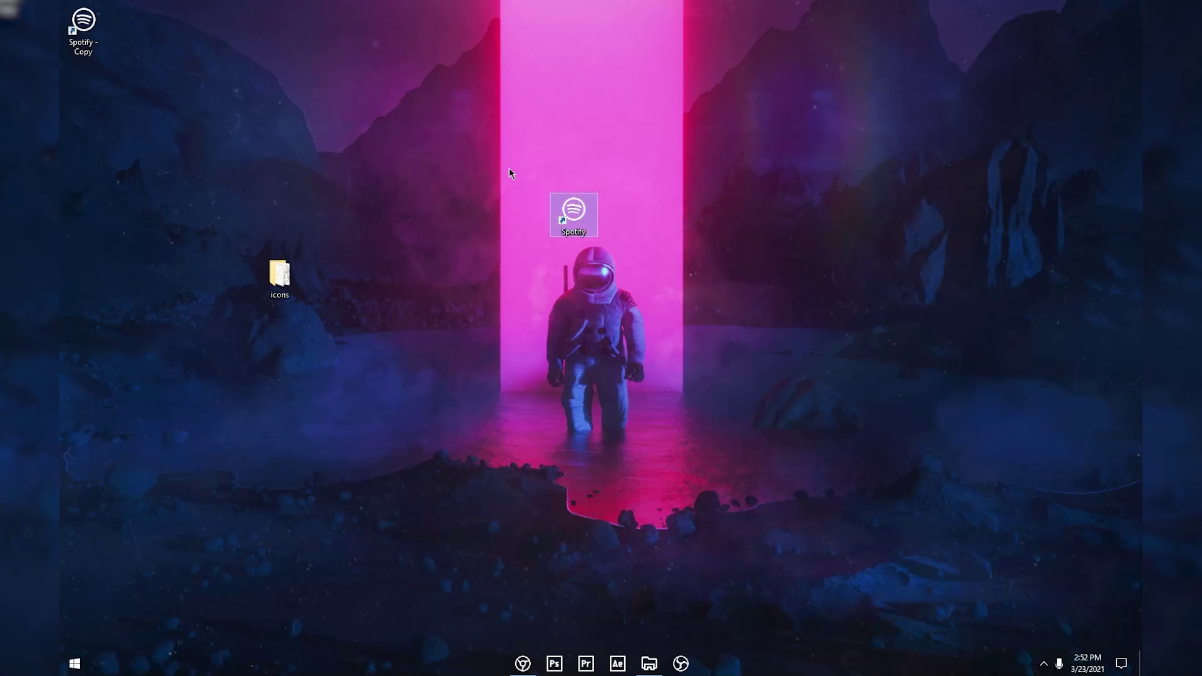
{"action": "left_click_drag", "start_coordinate": [84, 32], "coordinate": [697, 250]}
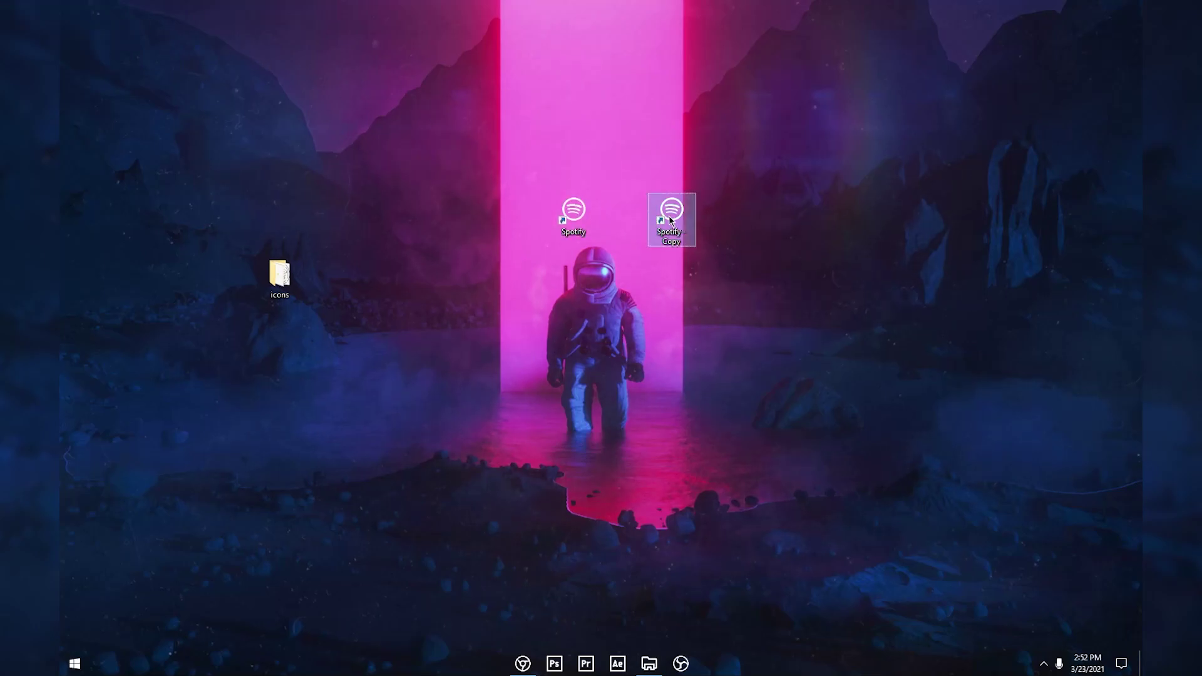
{"action": "left_click_drag", "start_coordinate": [672, 210], "coordinate": [624, 211]}
Set the Spotify - Copy shortcut's icon to Desktop\icons\spotify.ico and apply
{"action": "right_click", "coordinate": [624, 211]}
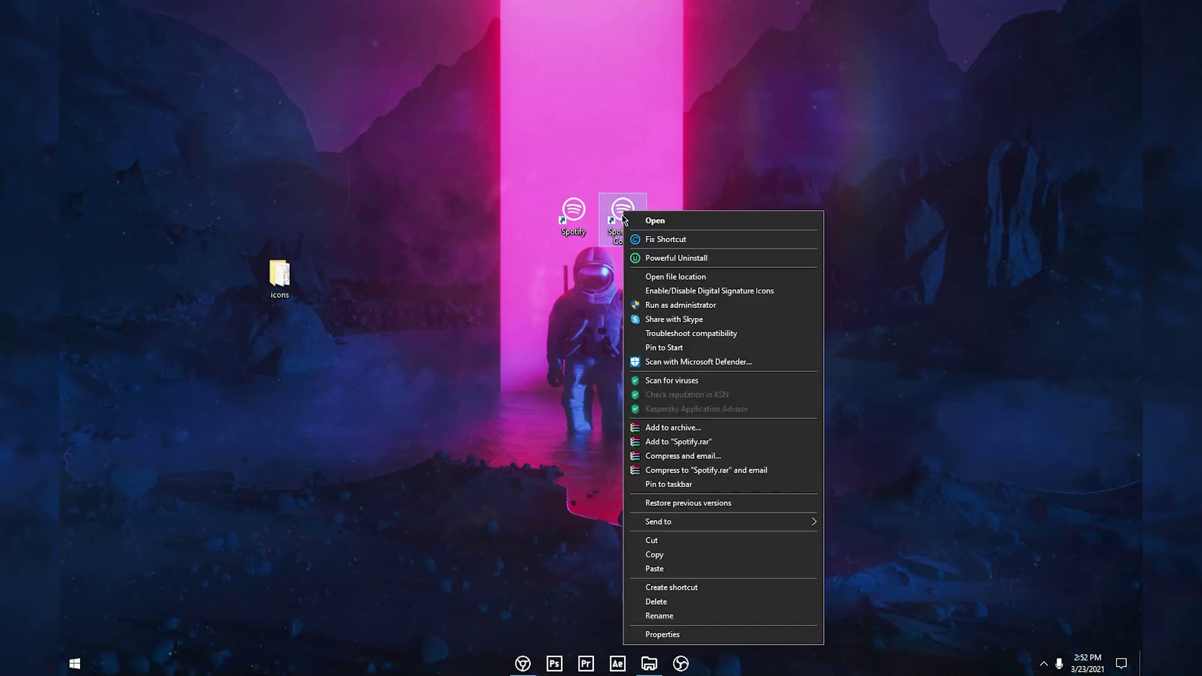
{"action": "left_click", "coordinate": [671, 634]}
{"action": "left_click_drag", "start_coordinate": [710, 221], "coordinate": [613, 175]}
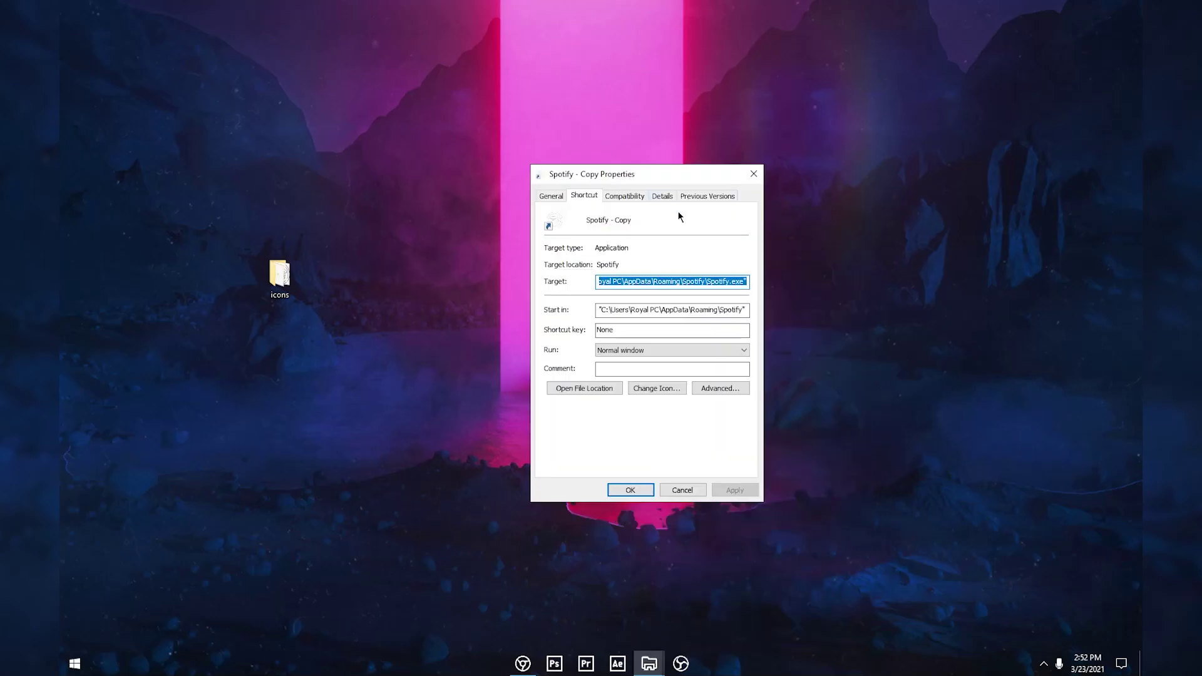
{"action": "left_click", "coordinate": [660, 387]}
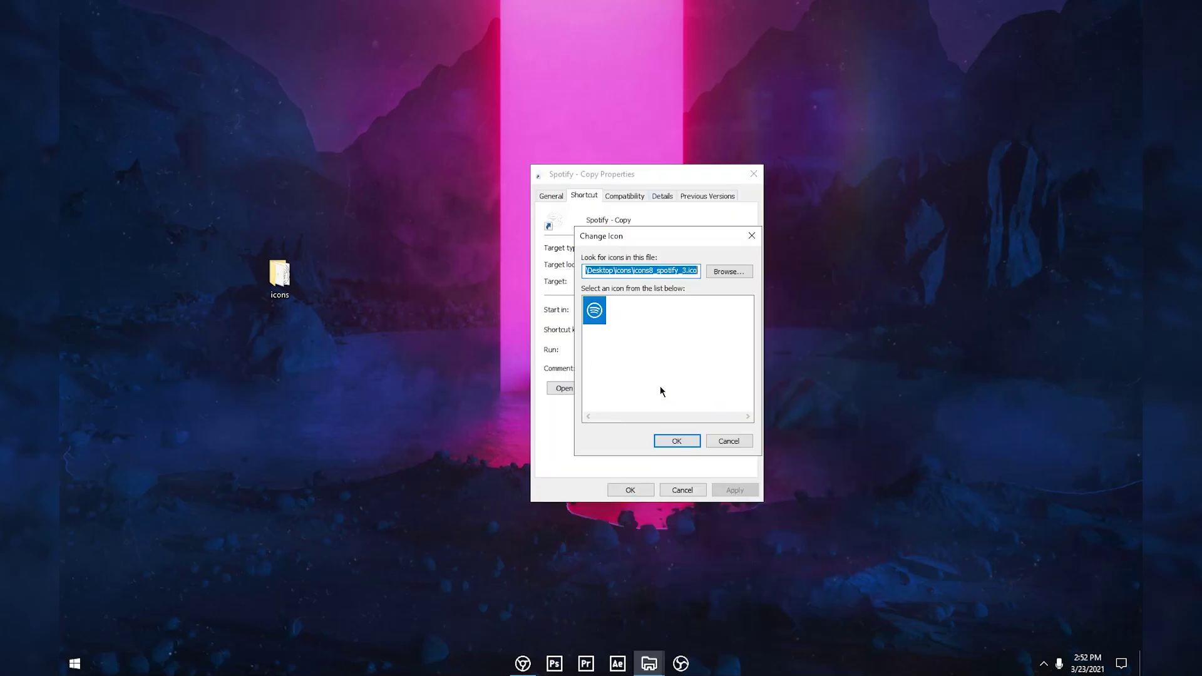
{"action": "left_click", "coordinate": [728, 271]}
{"action": "left_click", "coordinate": [795, 350]}
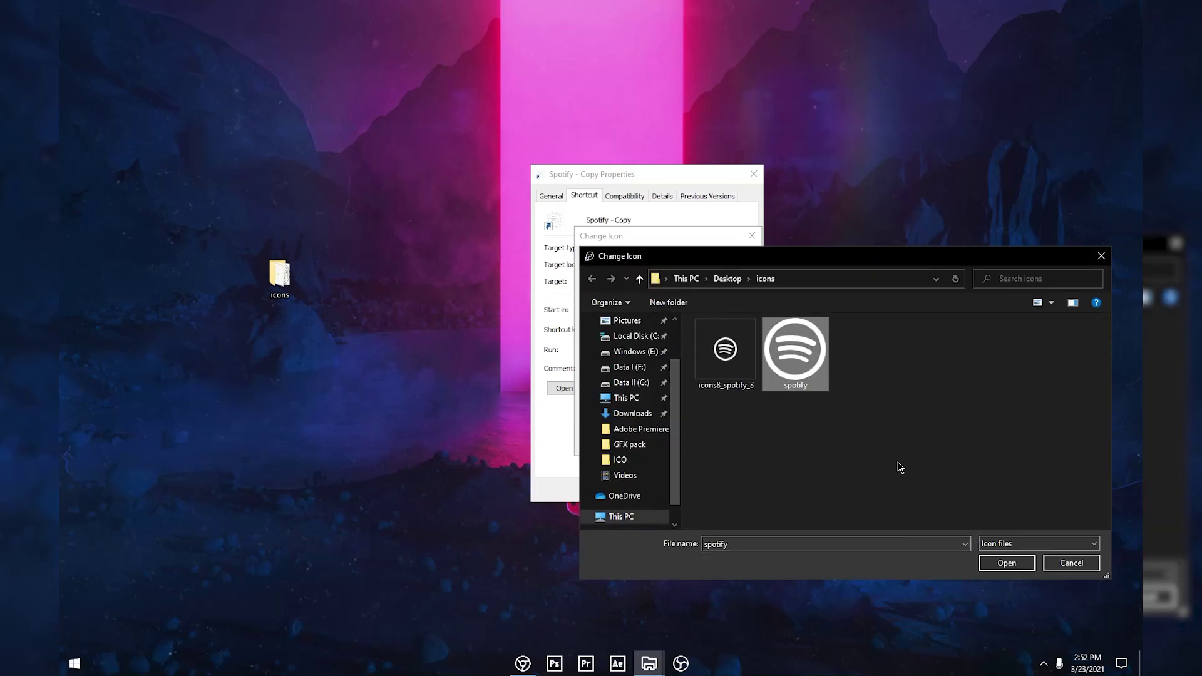
{"action": "left_click", "coordinate": [1006, 564]}
{"action": "left_click", "coordinate": [672, 442]}
{"action": "left_click", "coordinate": [736, 489]}
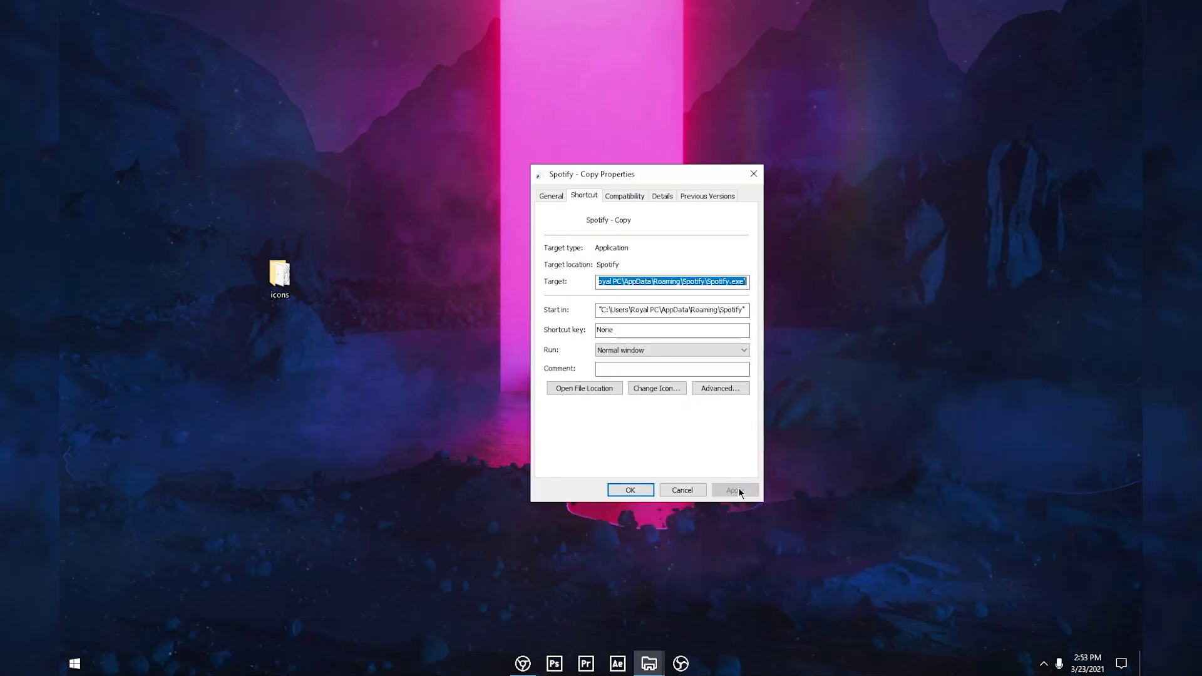
{"action": "left_click", "coordinate": [630, 490]}
Pin Spotify - Copy to the taskbar, placed next to Premiere Pro
{"action": "left_click_drag", "start_coordinate": [784, 358], "coordinate": [737, 288]}
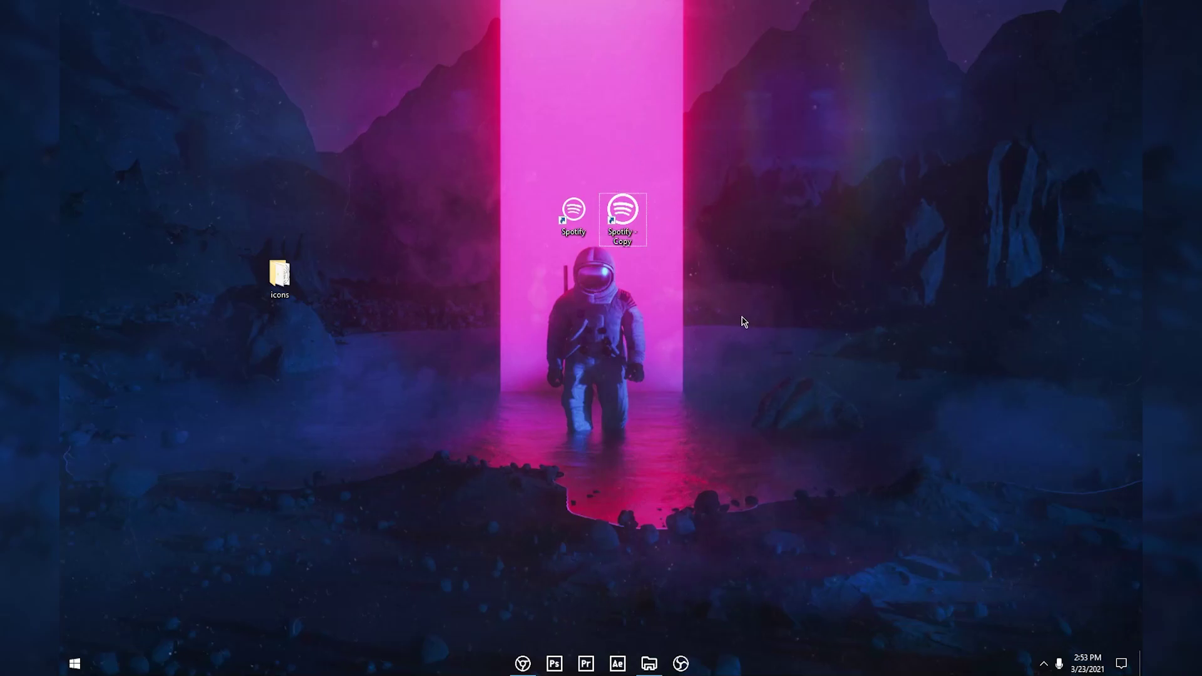
{"action": "left_click_drag", "start_coordinate": [726, 347], "coordinate": [720, 295]}
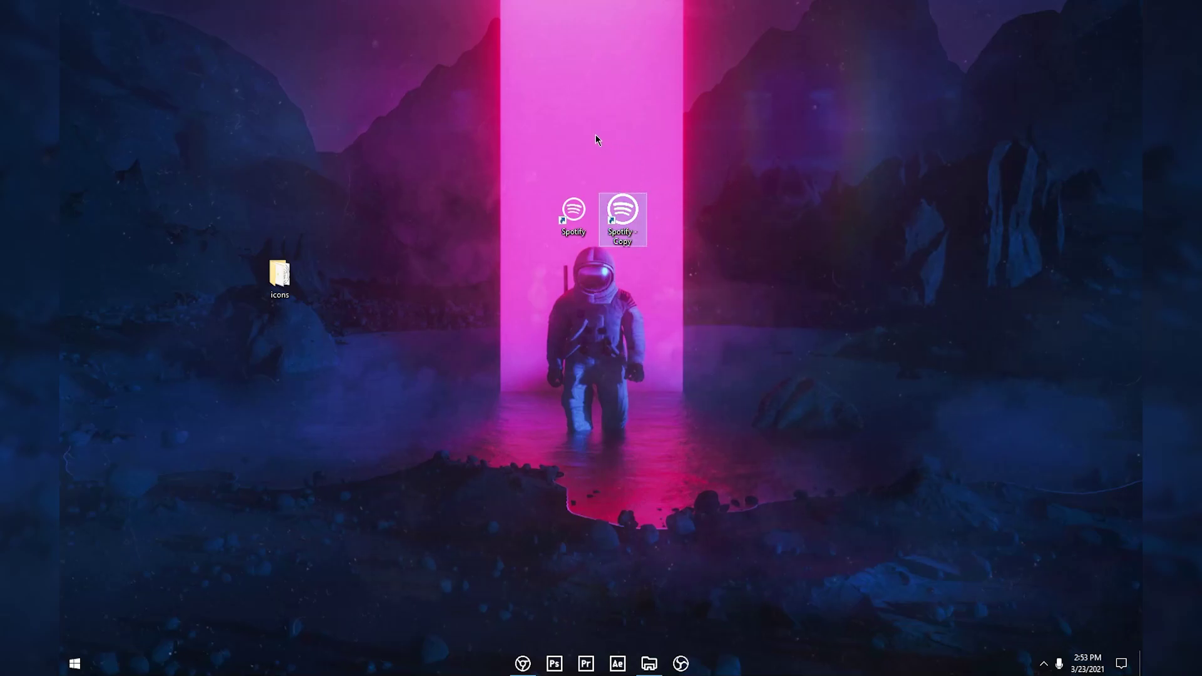
{"action": "left_click", "coordinate": [716, 324]}
{"action": "left_click_drag", "start_coordinate": [579, 148], "coordinate": [719, 301]}
{"action": "left_click", "coordinate": [719, 301]}
{"action": "double_click", "coordinate": [621, 215]}
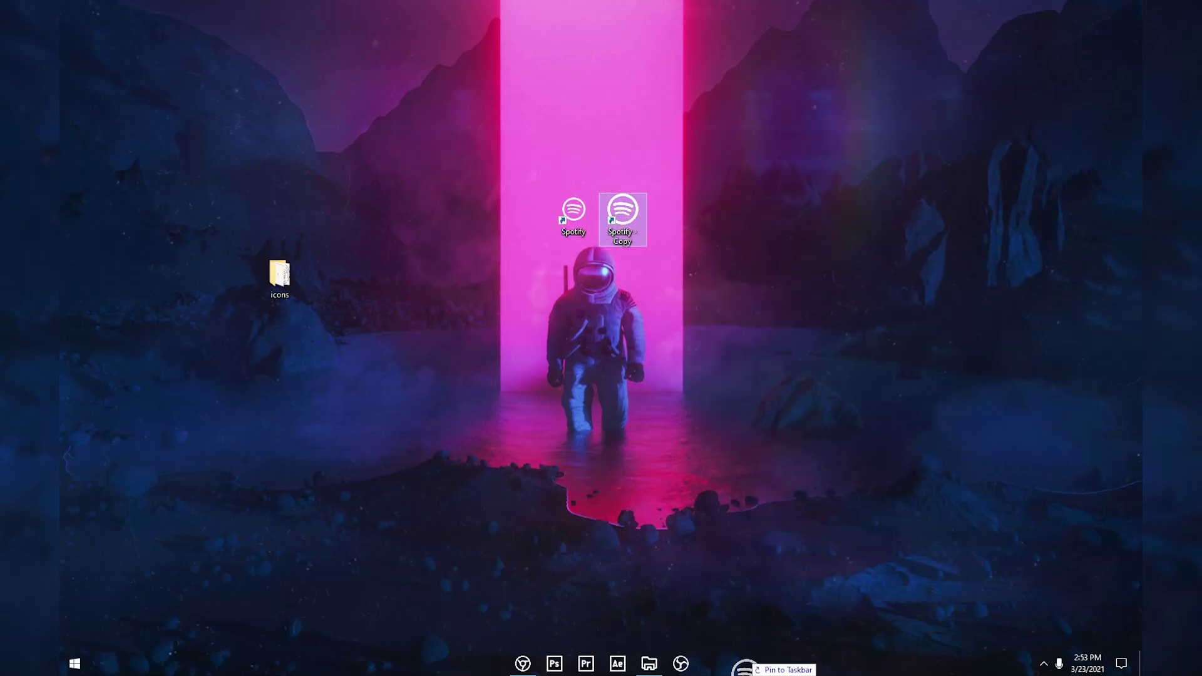
{"action": "left_click_drag", "start_coordinate": [701, 665], "coordinate": [598, 663]}
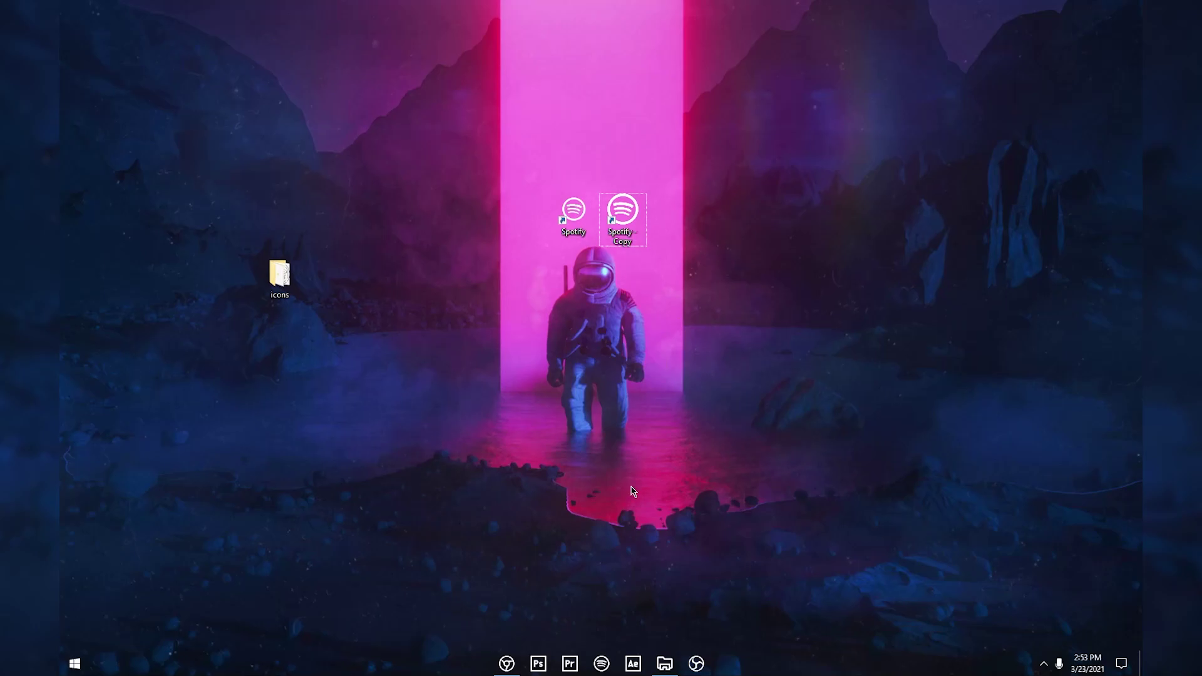
Unpin Spotify from the taskbar and delete both Spotify desktop shortcuts
{"action": "right_click", "coordinate": [598, 663]}
{"action": "left_click", "coordinate": [592, 636]}
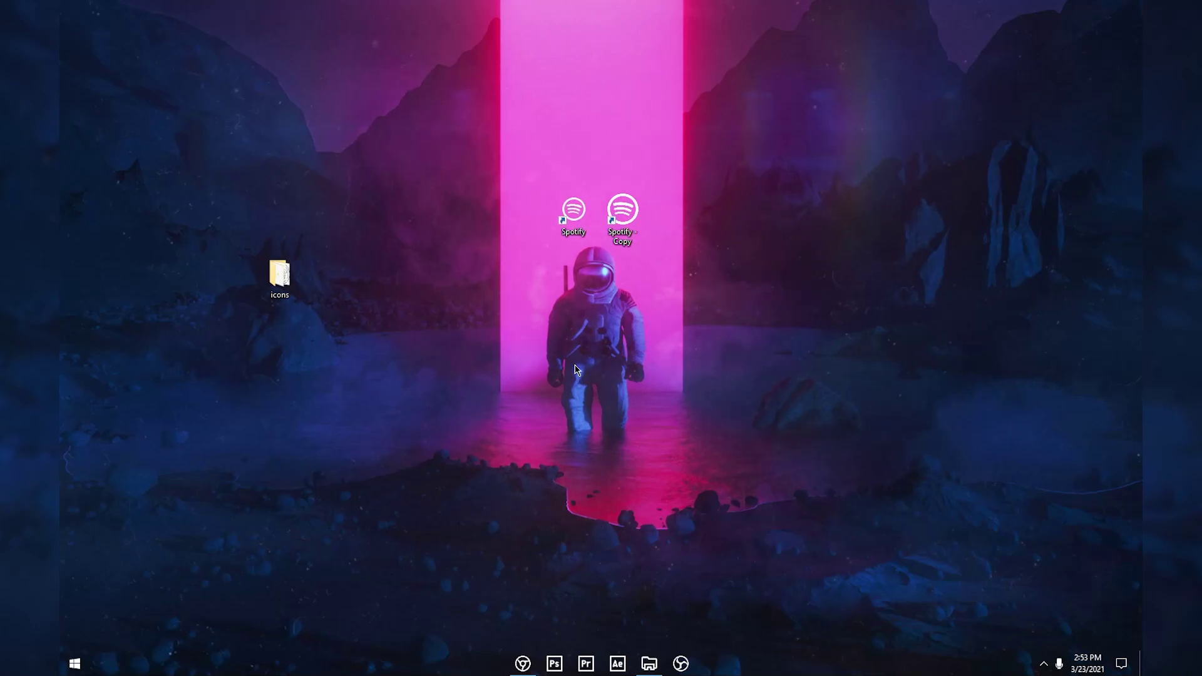
{"action": "left_click_drag", "start_coordinate": [645, 210], "coordinate": [723, 326]}
{"action": "key", "text": "Delete"}
Refresh the desktop, then open and close File Explorer
{"action": "right_click", "coordinate": [562, 238]}
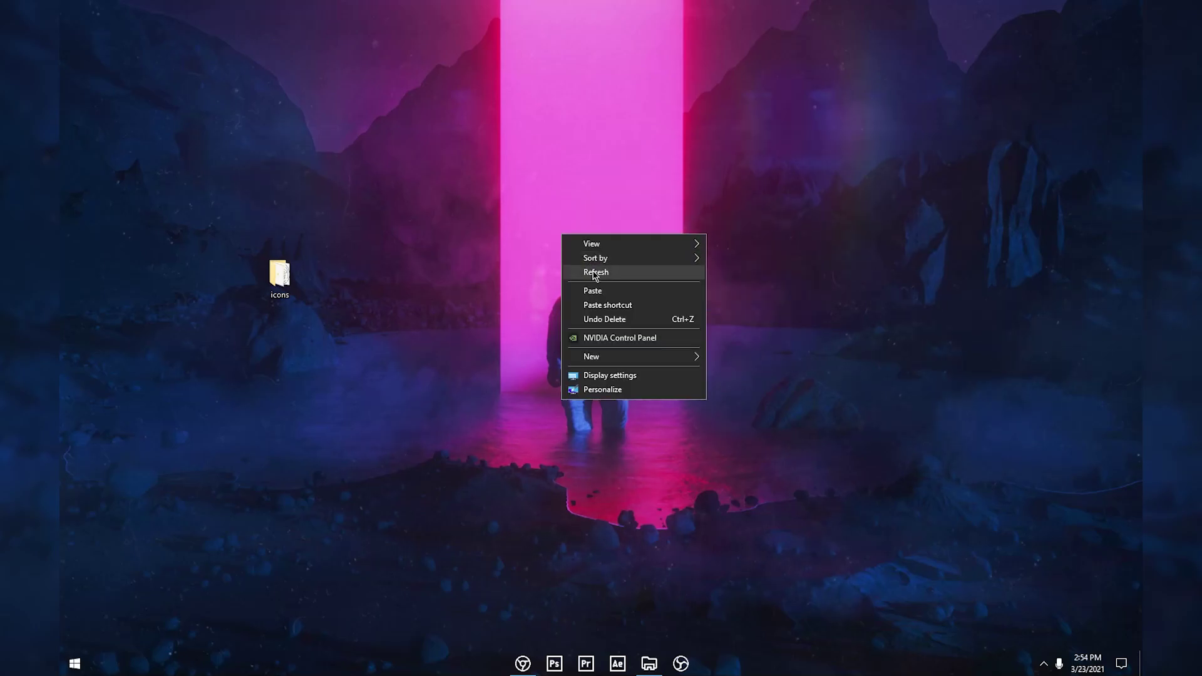
{"action": "left_click", "coordinate": [588, 272]}
{"action": "left_click", "coordinate": [650, 664]}
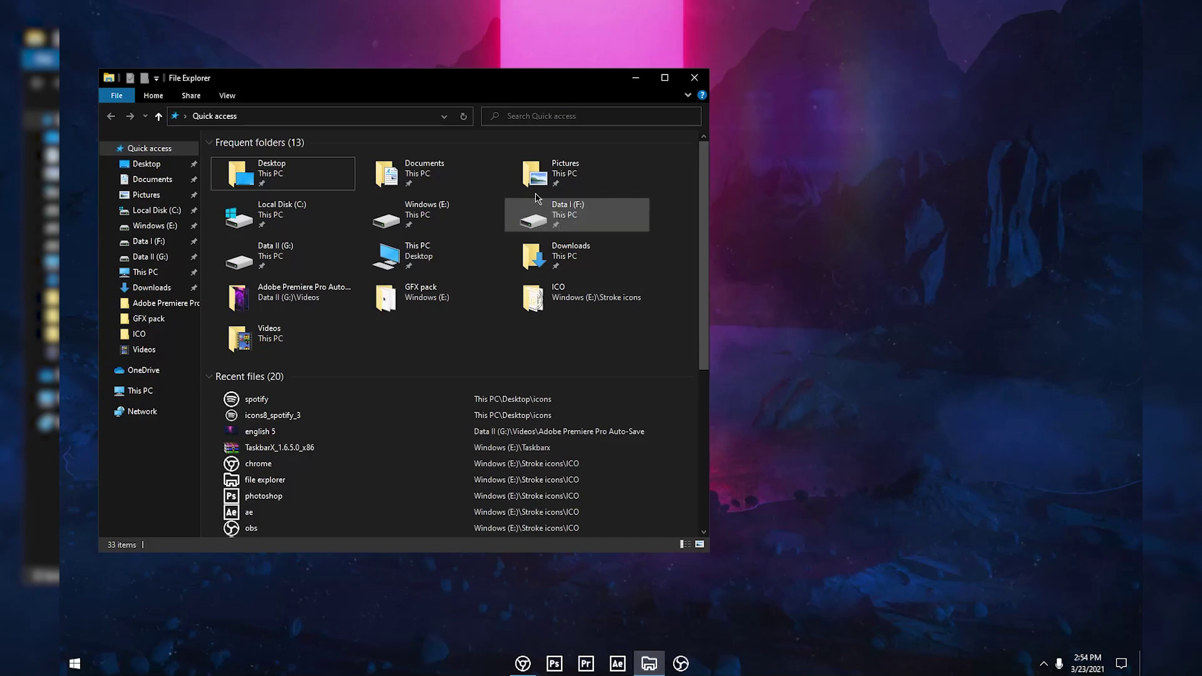
{"action": "left_click", "coordinate": [695, 78]}
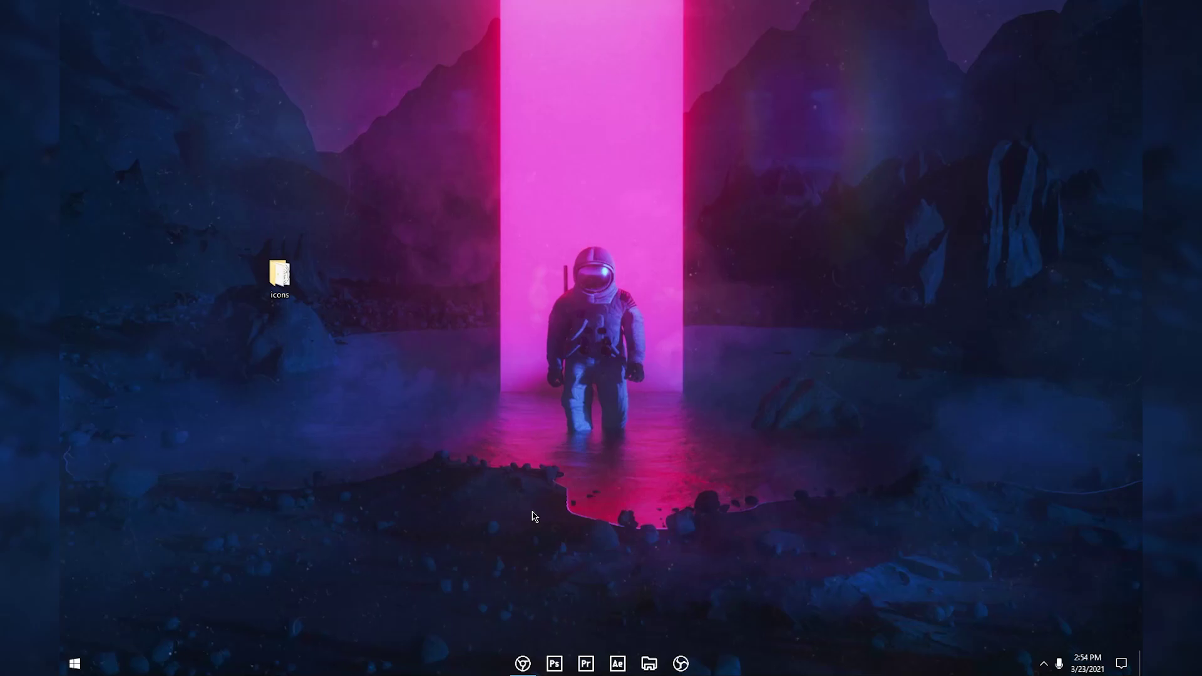
Give the pinned File Explorer shortcut the file explorer.ico icon through its Properties
{"action": "right_click", "coordinate": [646, 665]}
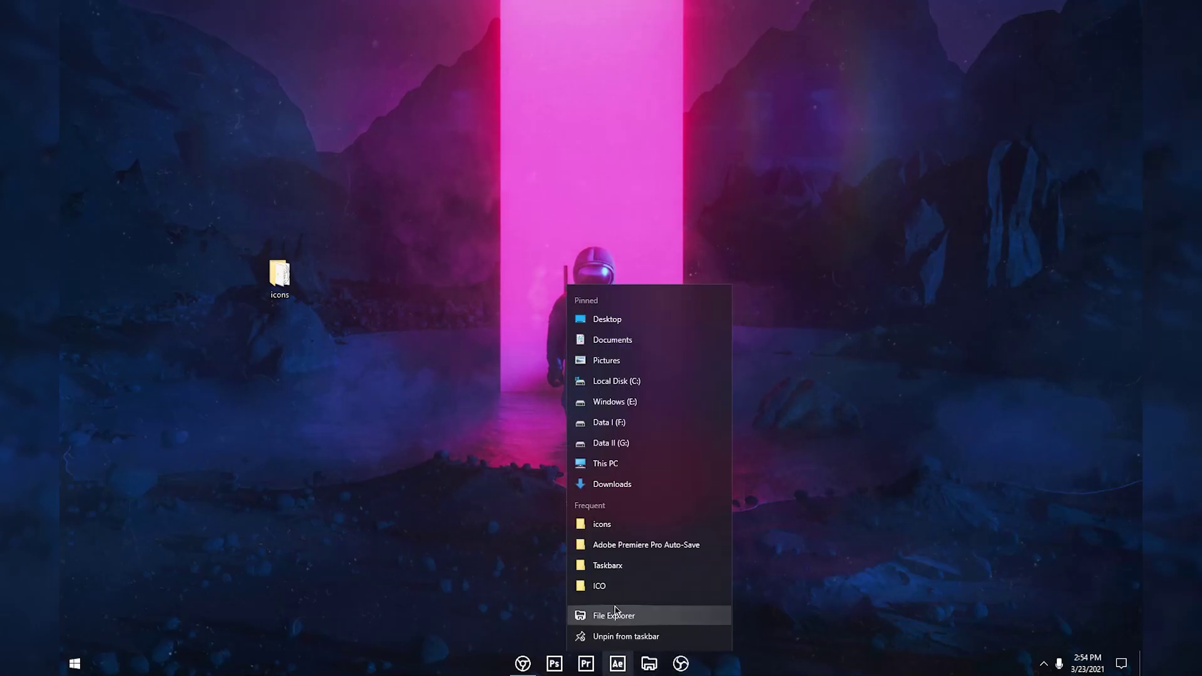
{"action": "right_click", "coordinate": [633, 619]}
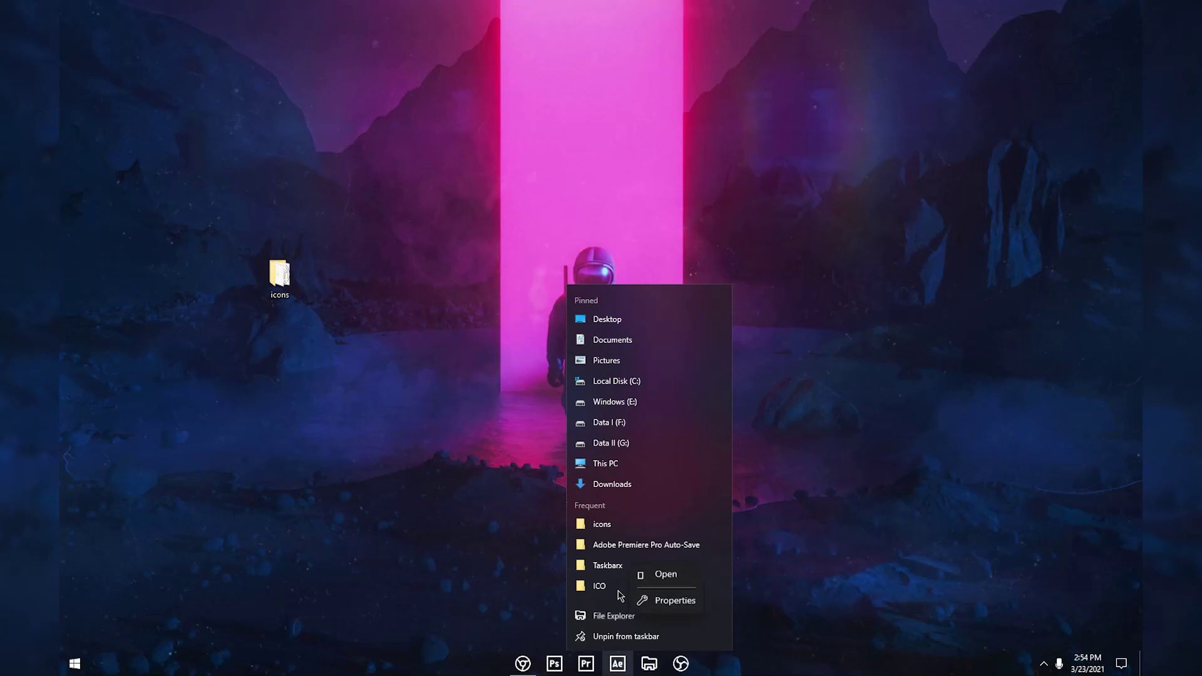
{"action": "left_click", "coordinate": [661, 598]}
{"action": "left_click_drag", "start_coordinate": [698, 322], "coordinate": [556, 161]}
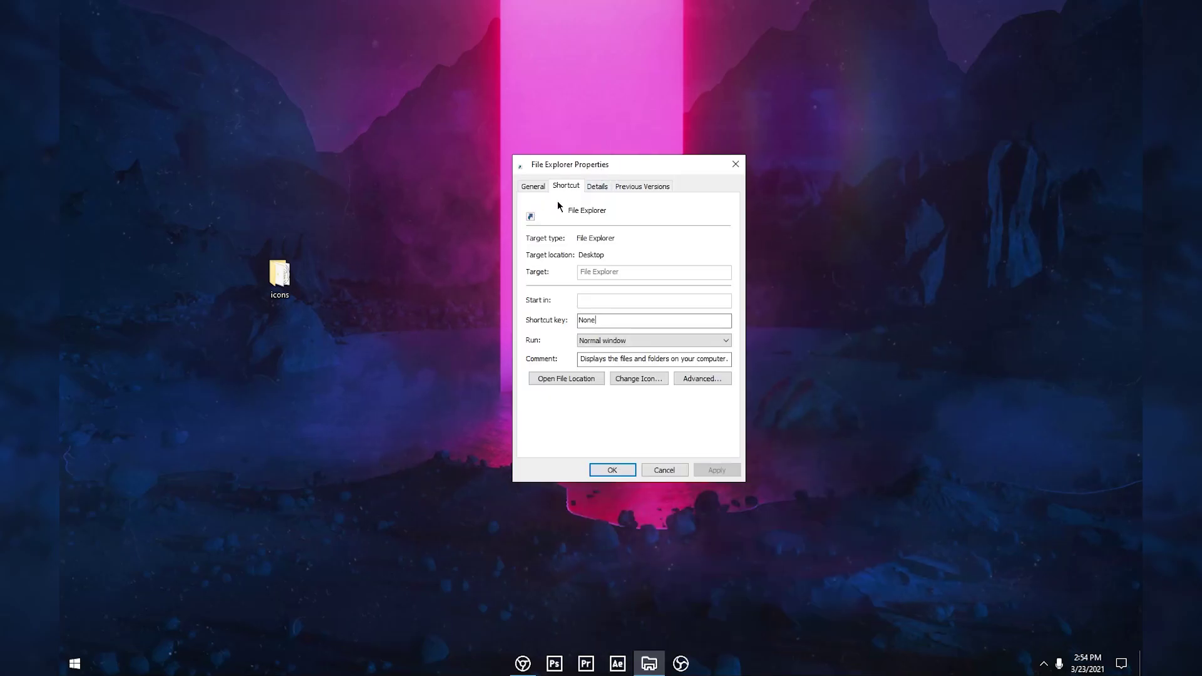
{"action": "left_click", "coordinate": [627, 380]}
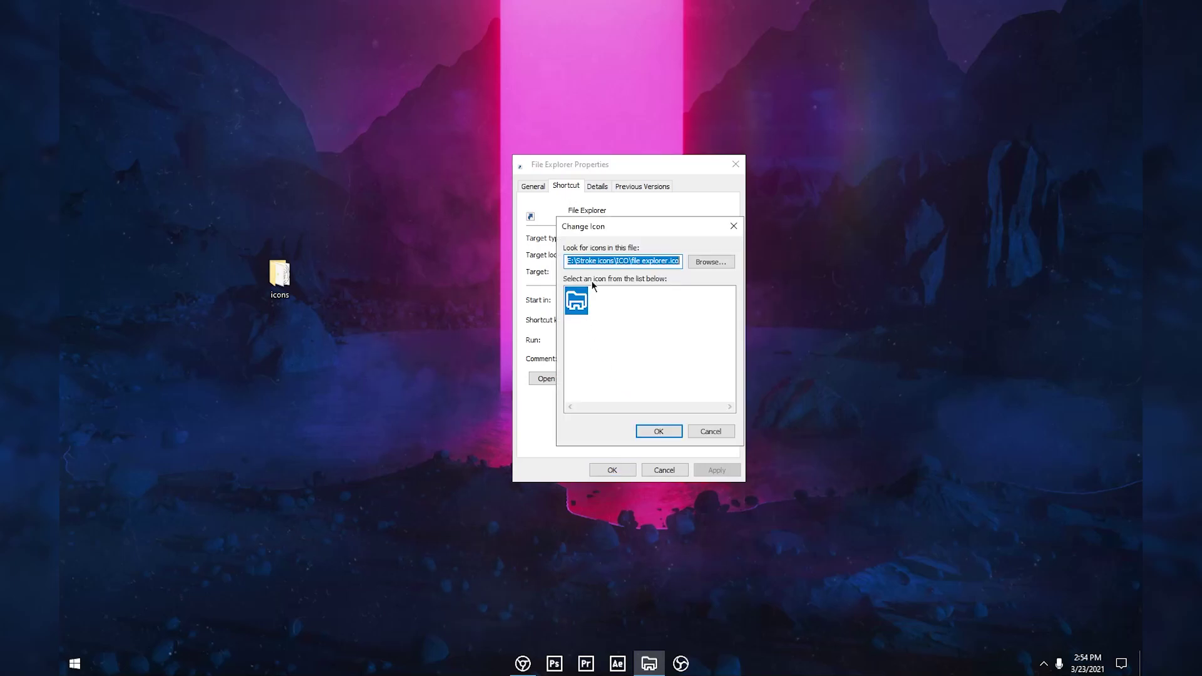
{"action": "left_click", "coordinate": [712, 263]}
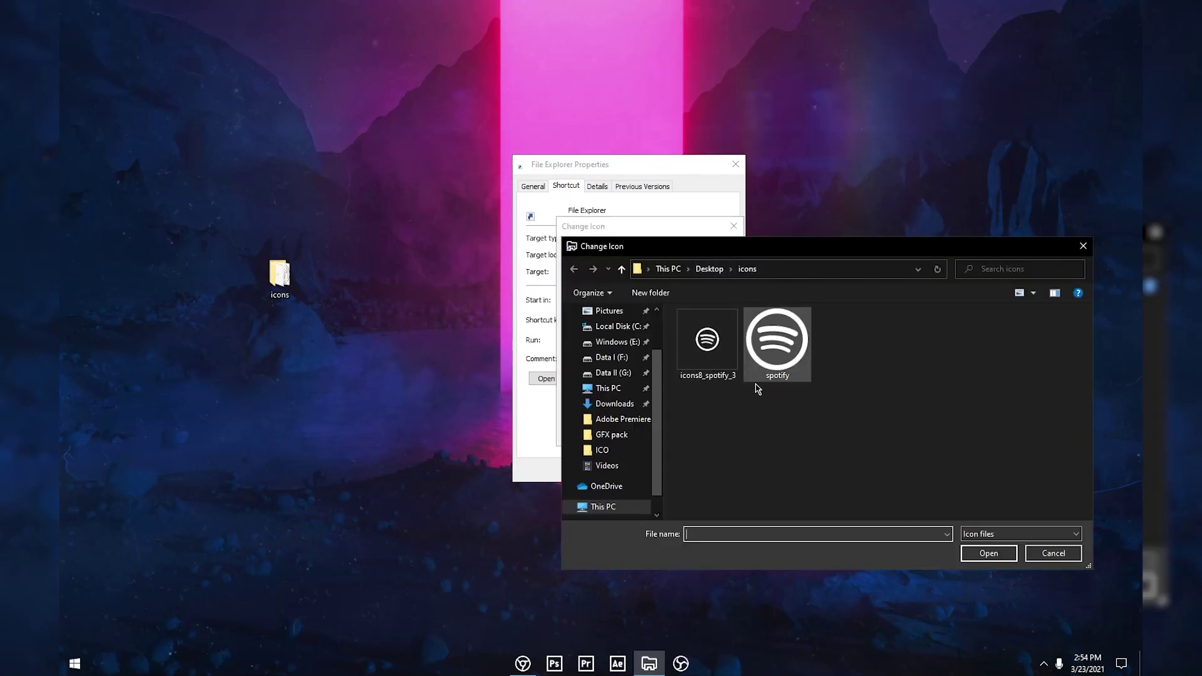
{"action": "left_click", "coordinate": [984, 553]}
{"action": "left_click", "coordinate": [660, 431]}
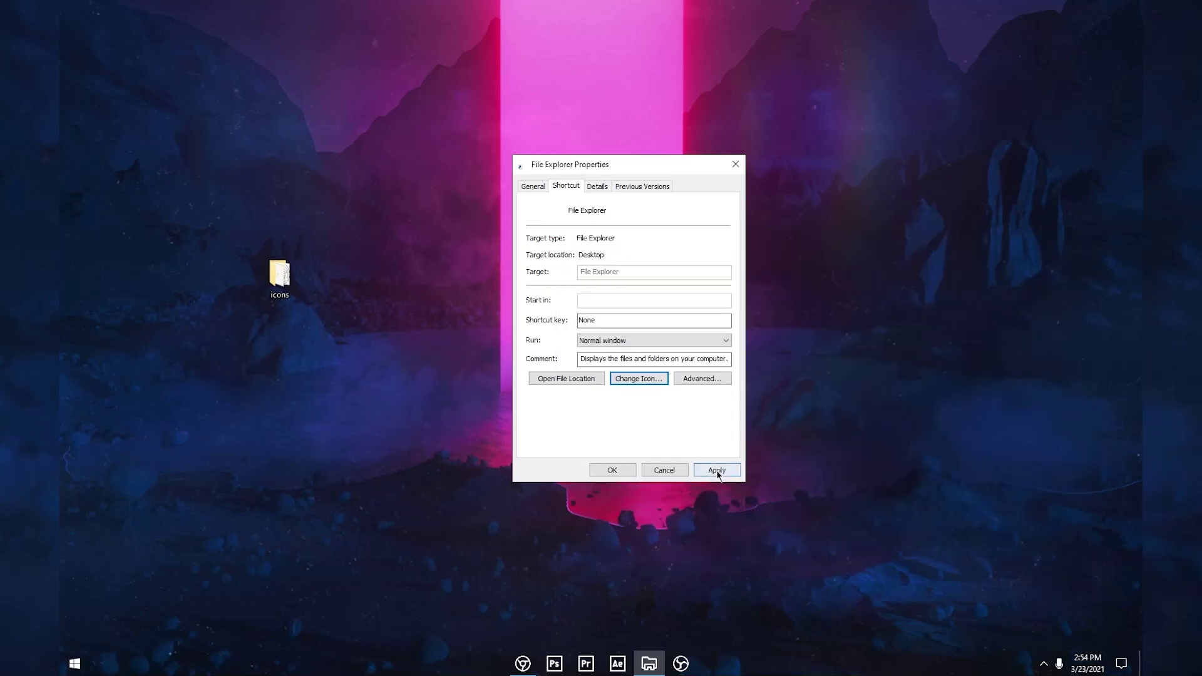
{"action": "left_click", "coordinate": [717, 470]}
{"action": "left_click", "coordinate": [605, 469]}
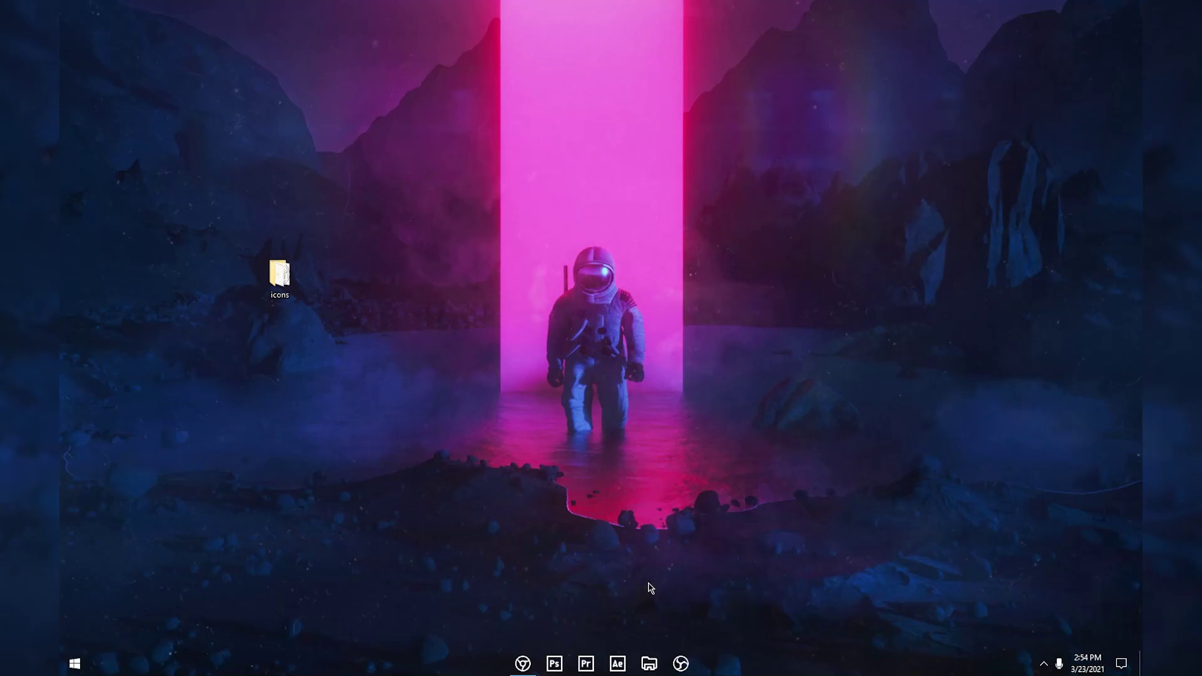
Check File Explorer's new icon, then restart Windows Explorer from Task Manager and close it
{"action": "left_click", "coordinate": [647, 667]}
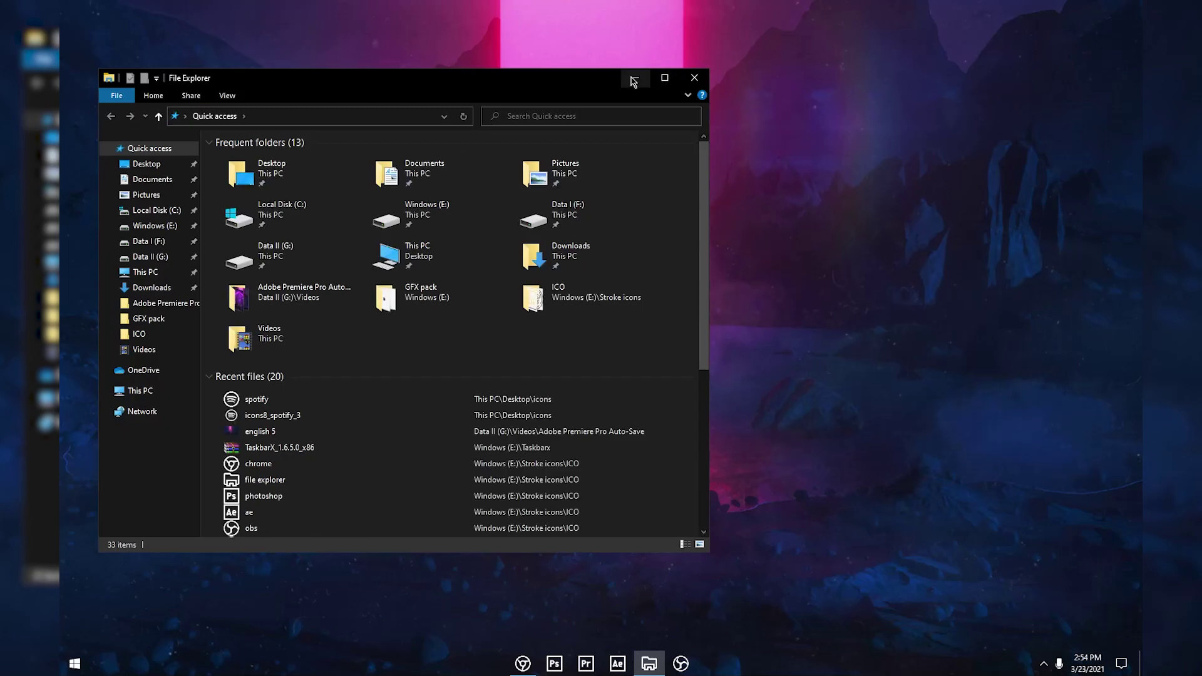
{"action": "left_click", "coordinate": [633, 76]}
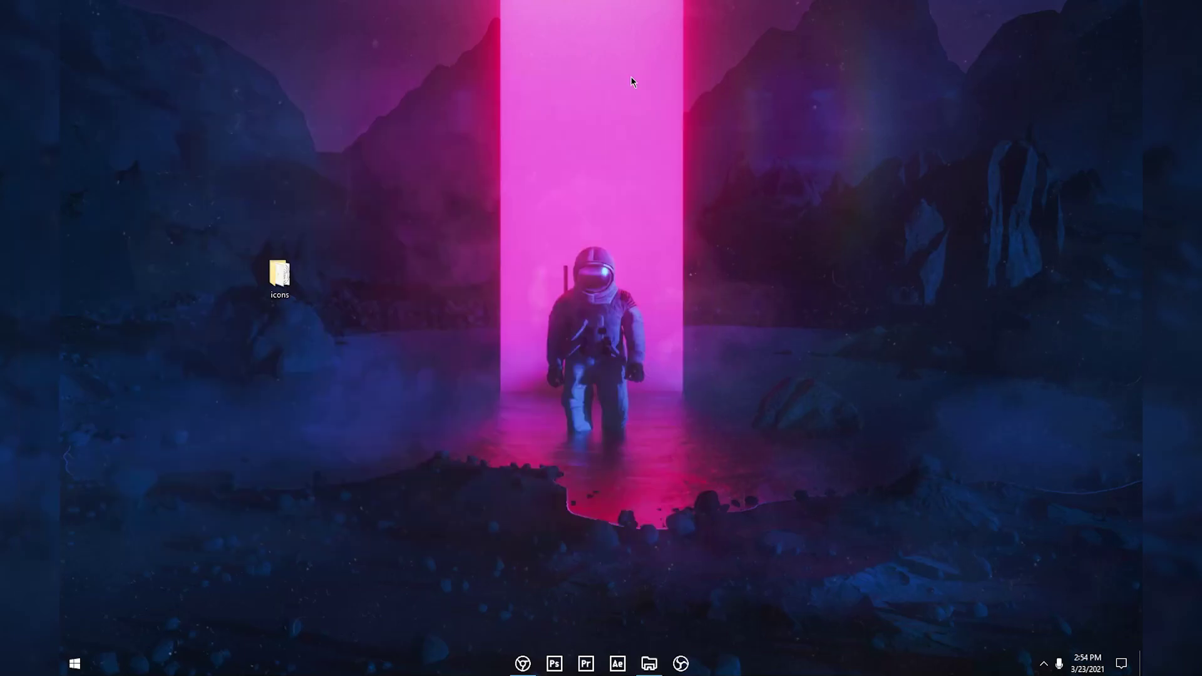
{"action": "right_click", "coordinate": [783, 664]}
{"action": "left_click", "coordinate": [820, 613]}
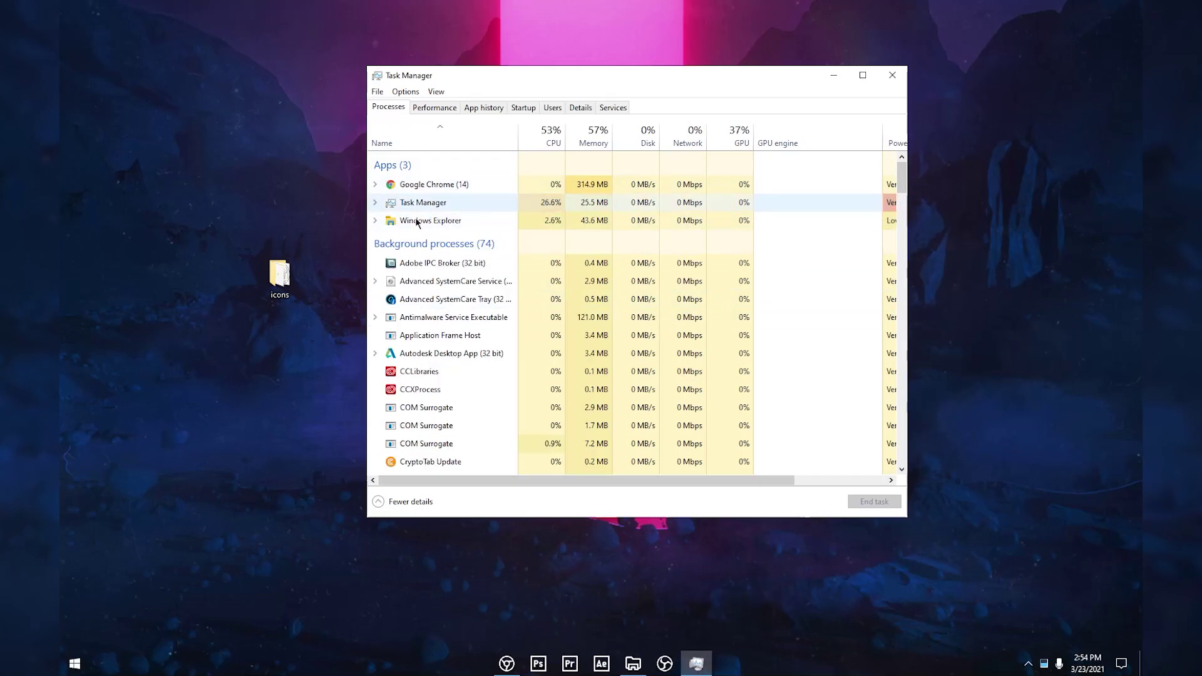
{"action": "left_click", "coordinate": [461, 223]}
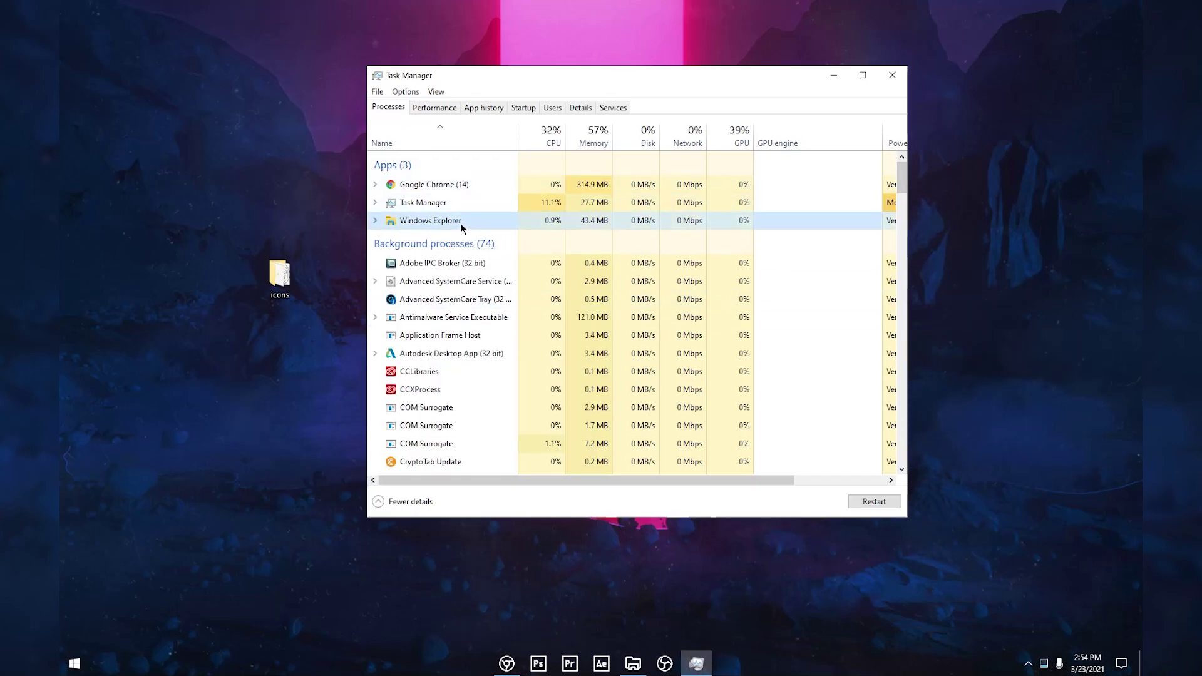
{"action": "left_click", "coordinate": [871, 503]}
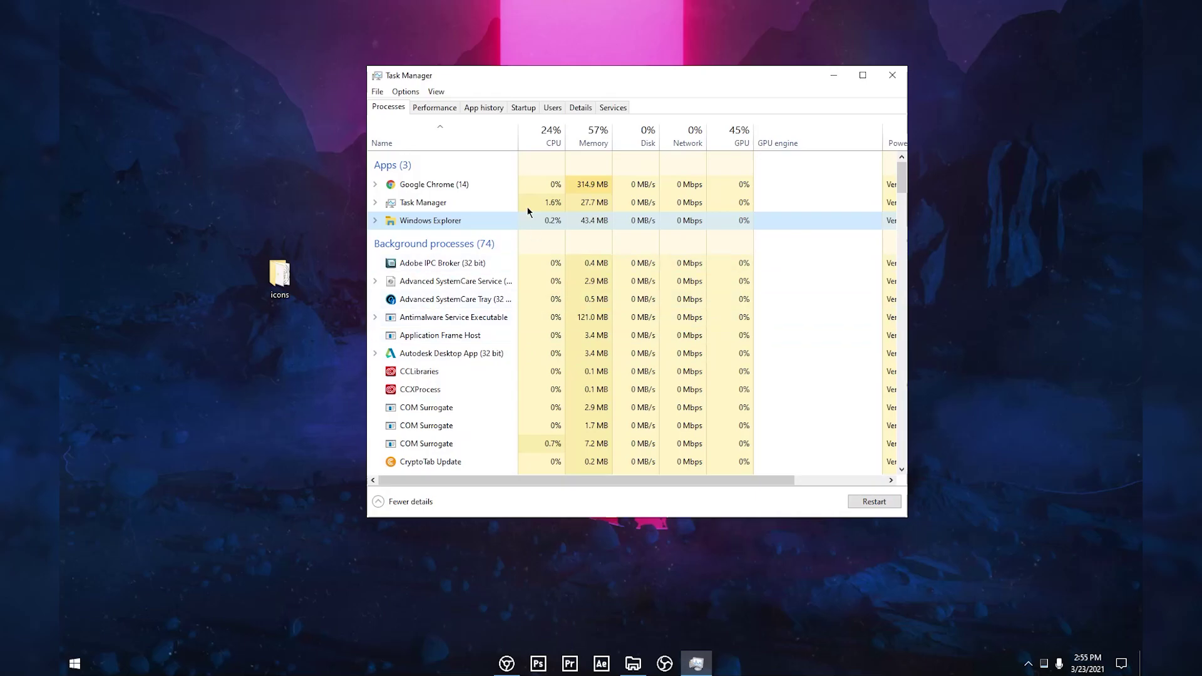
{"action": "left_click", "coordinate": [893, 75]}
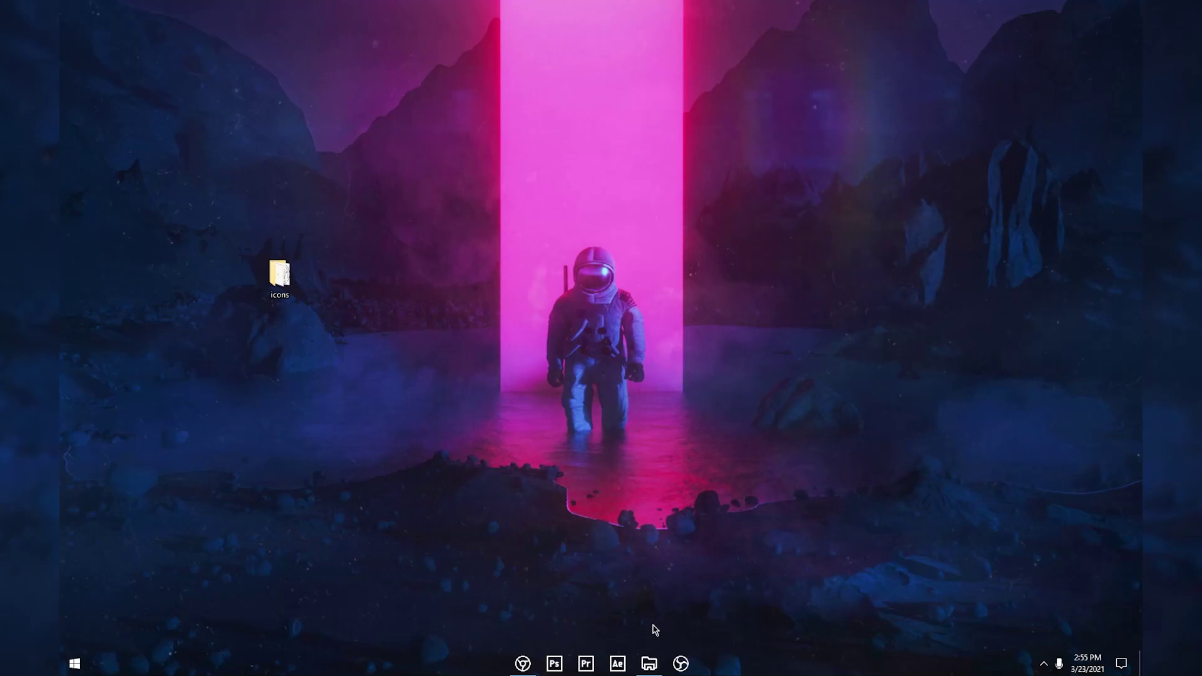
Open and close File Explorer, then drag a selection box across the empty desktop
{"action": "left_click", "coordinate": [649, 663]}
{"action": "left_click", "coordinate": [697, 77]}
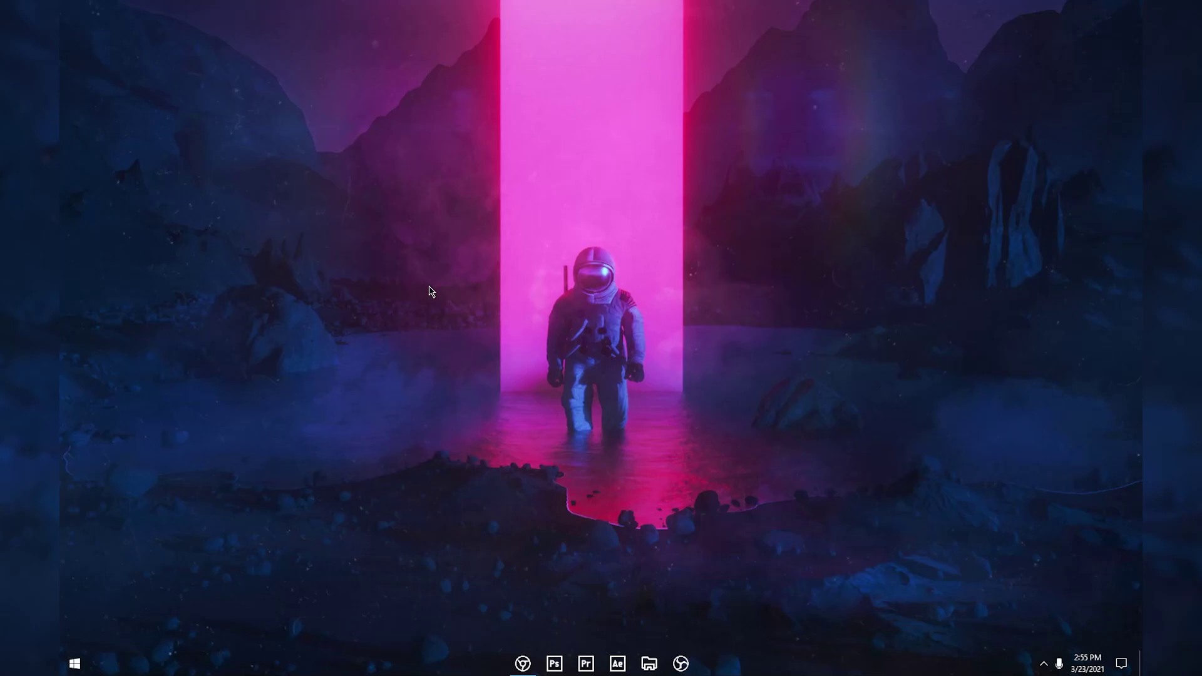
{"action": "left_click_drag", "start_coordinate": [358, 228], "coordinate": [492, 7]}
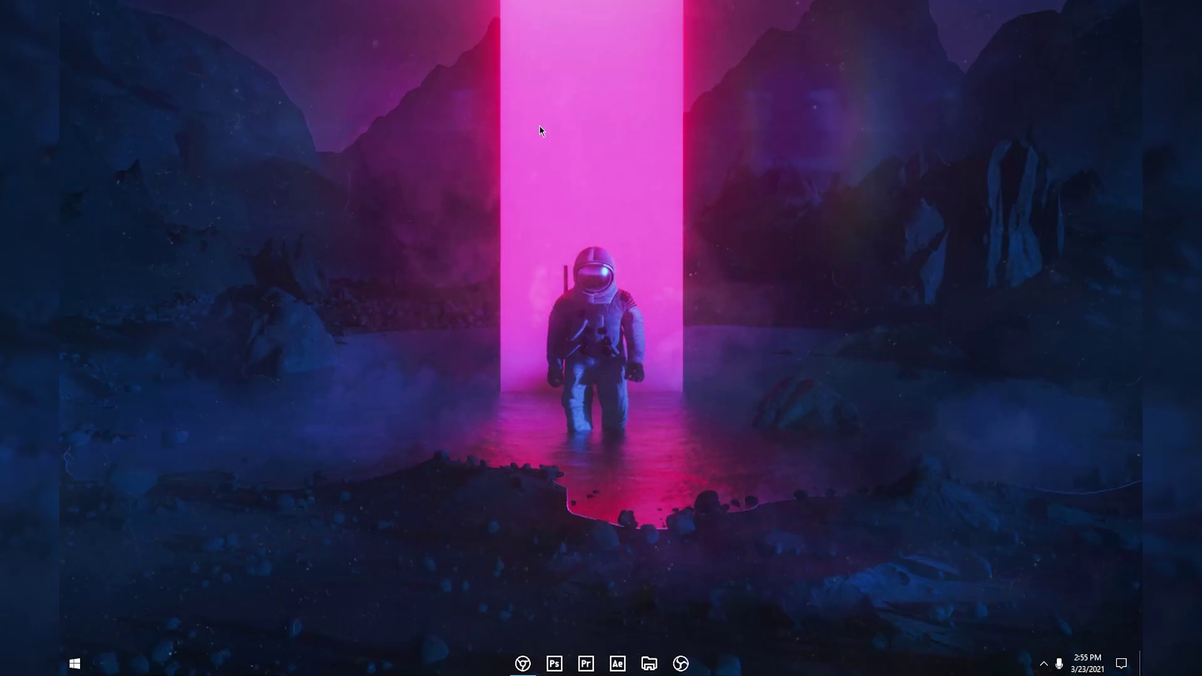